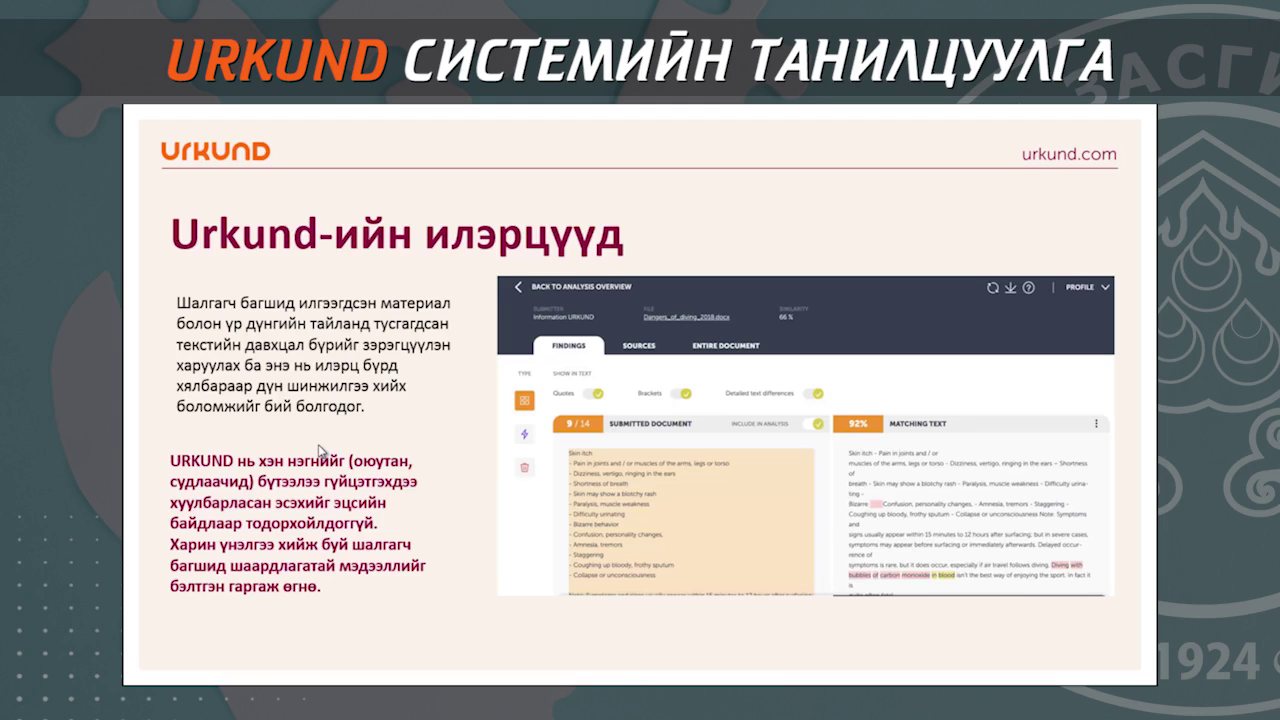
Advance the presentation to its closing slide and end the slide show.
left_click(318, 451)
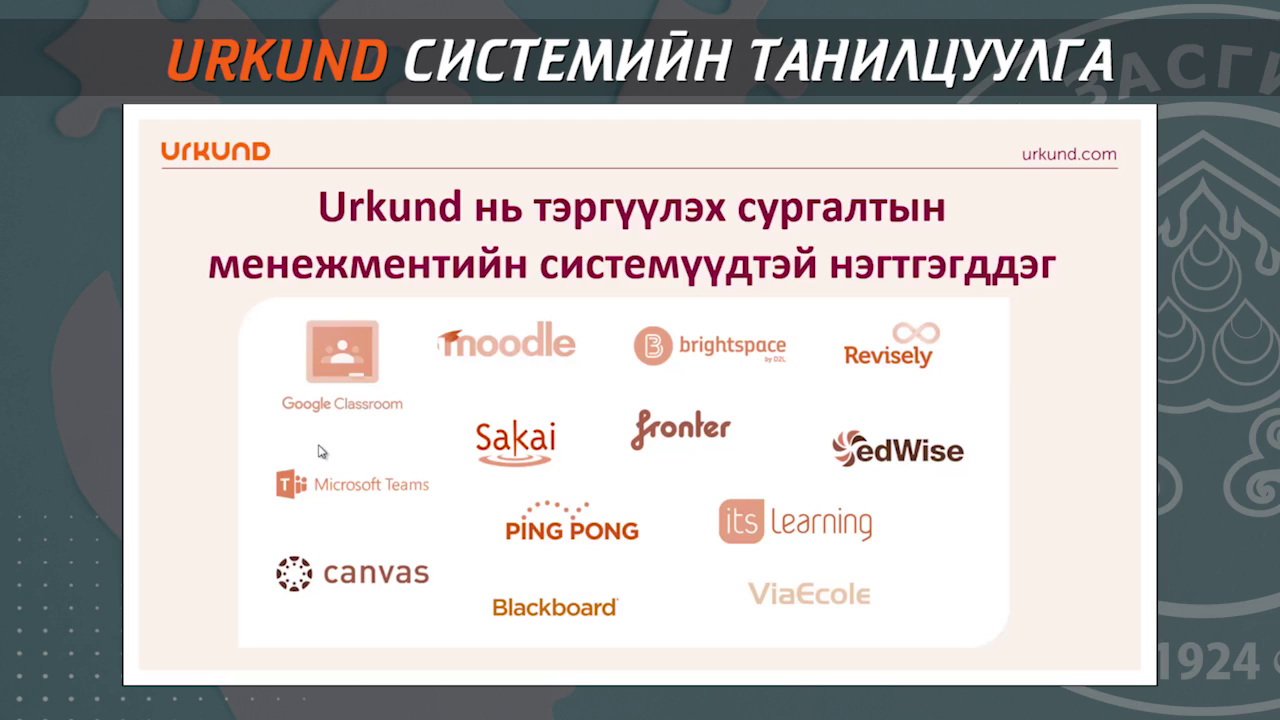
left_click(318, 445)
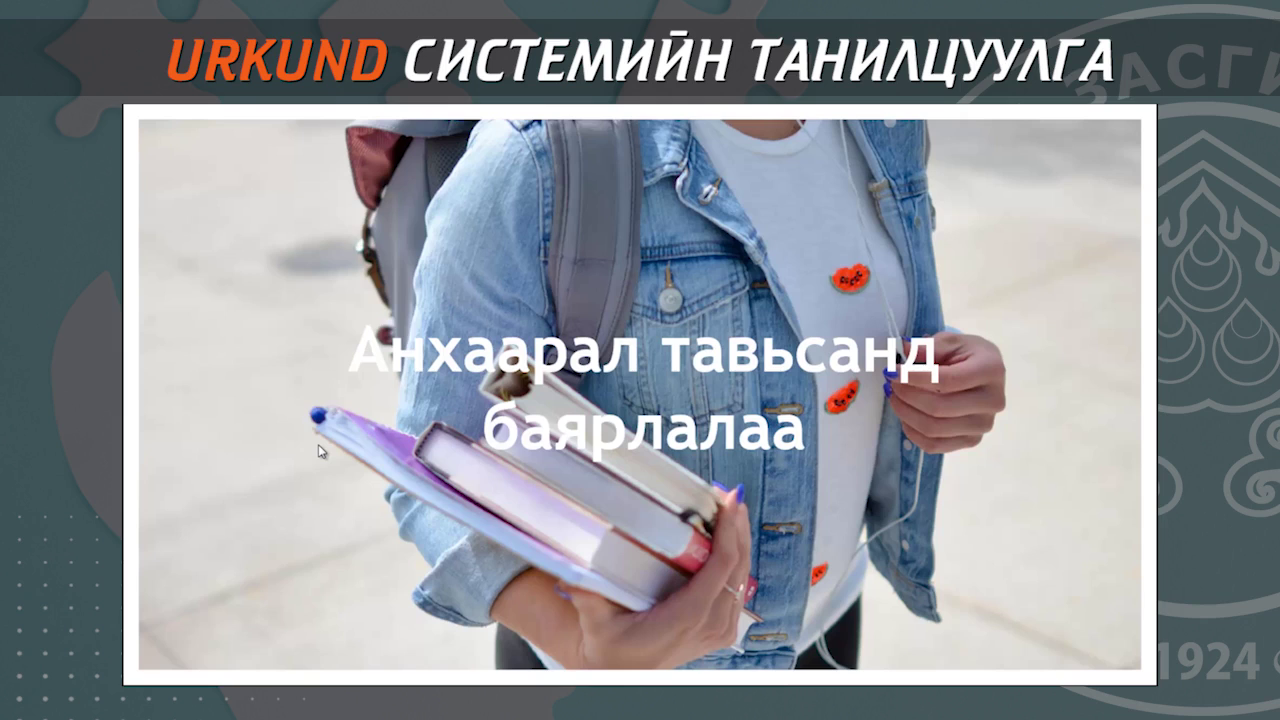
key("Escape")
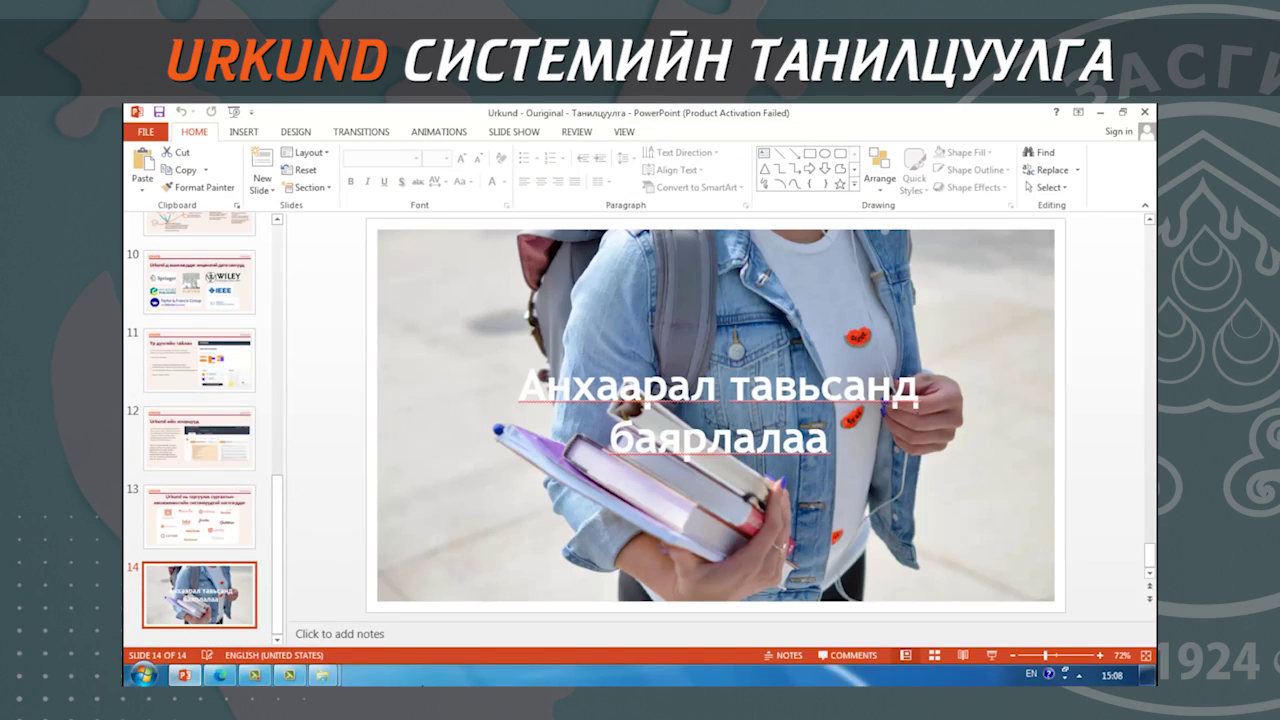
Switch to the Edge browser and open the Urkund website in a new tab.
left_click(220, 675)
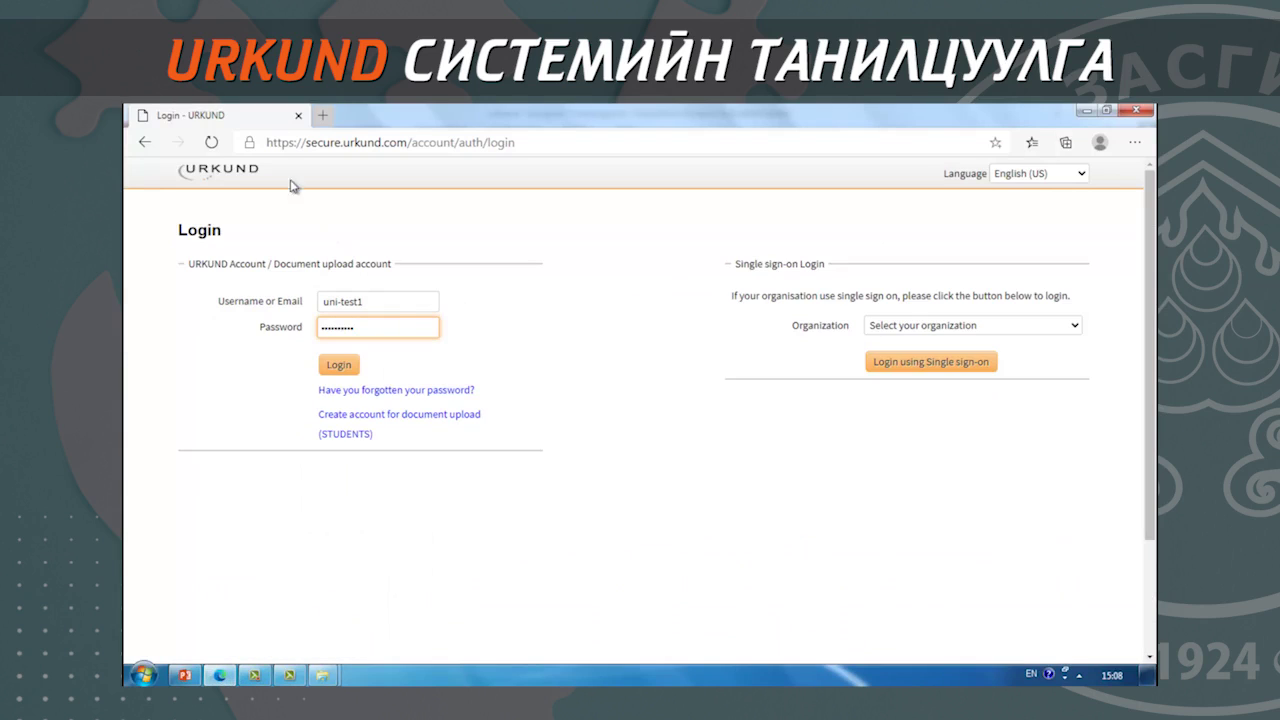
left_click(322, 116)
type("uk")
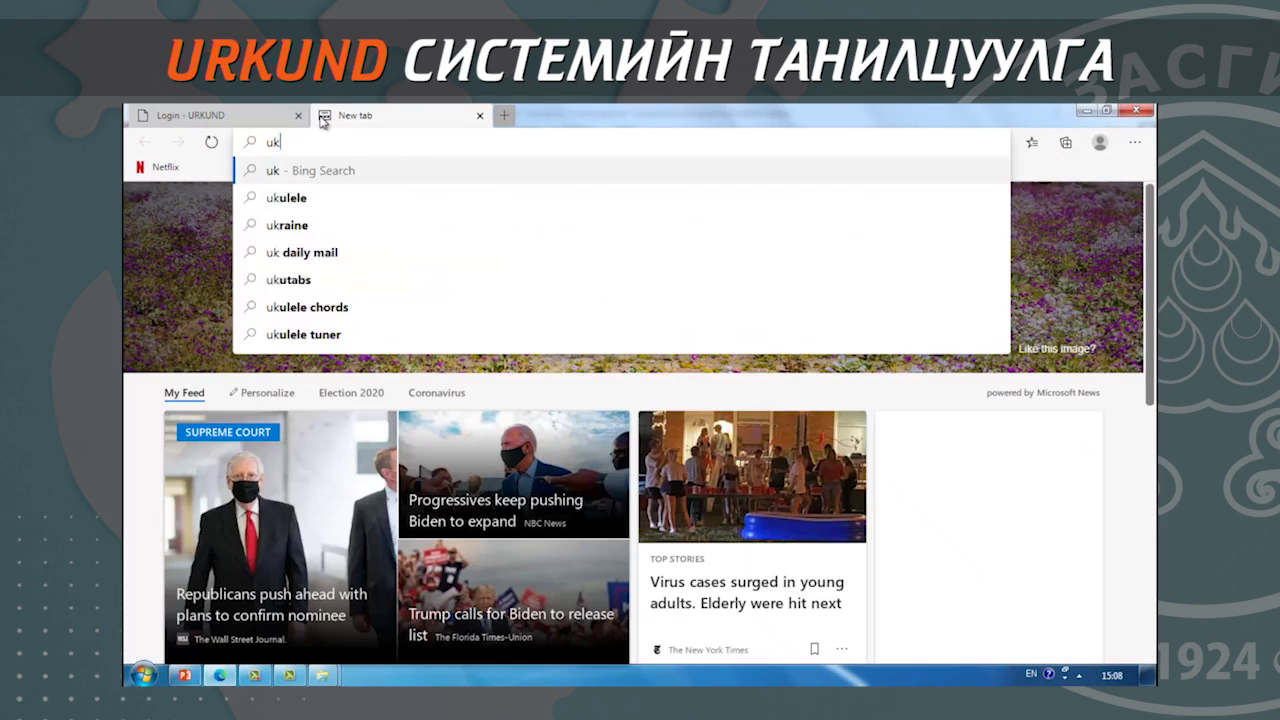
key("BackSpace")
type("rkund,")
key("BackSpace")
type(".")
key("Return")
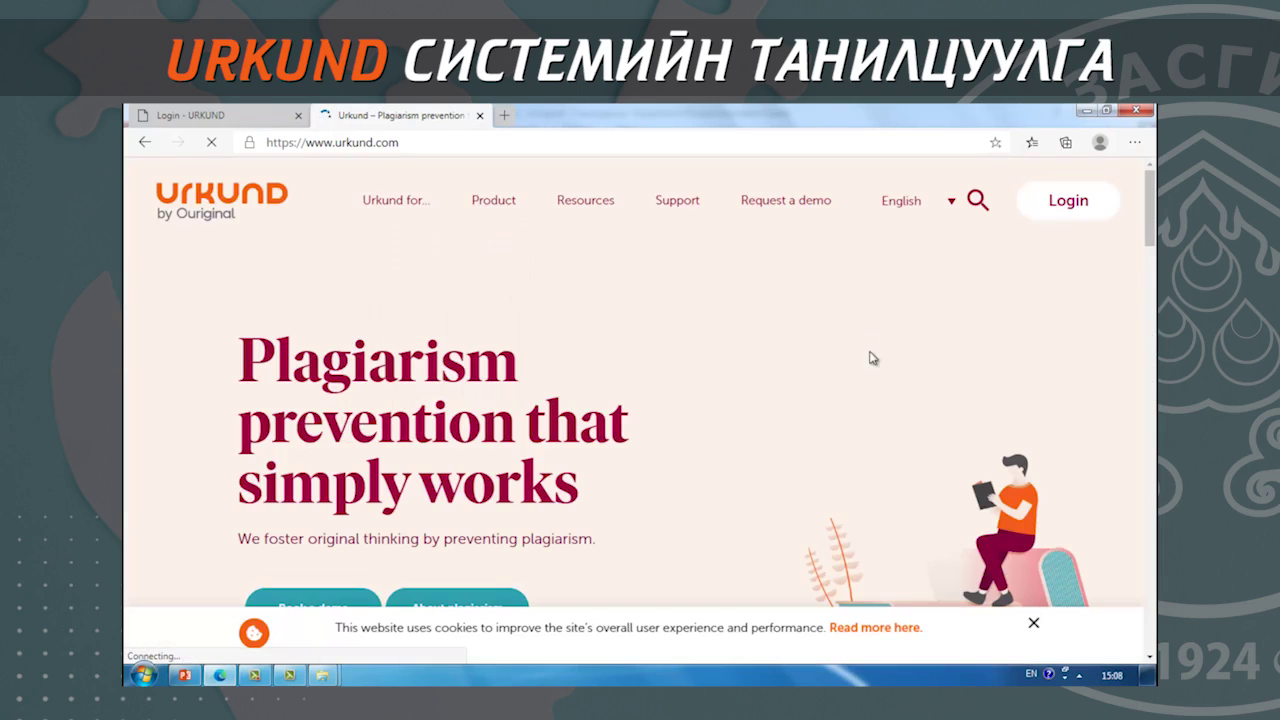
Open the Web app sign-in form from the site's login page and point out its username and password fields.
left_click(1070, 202)
scroll(640, 330, "down", 3)
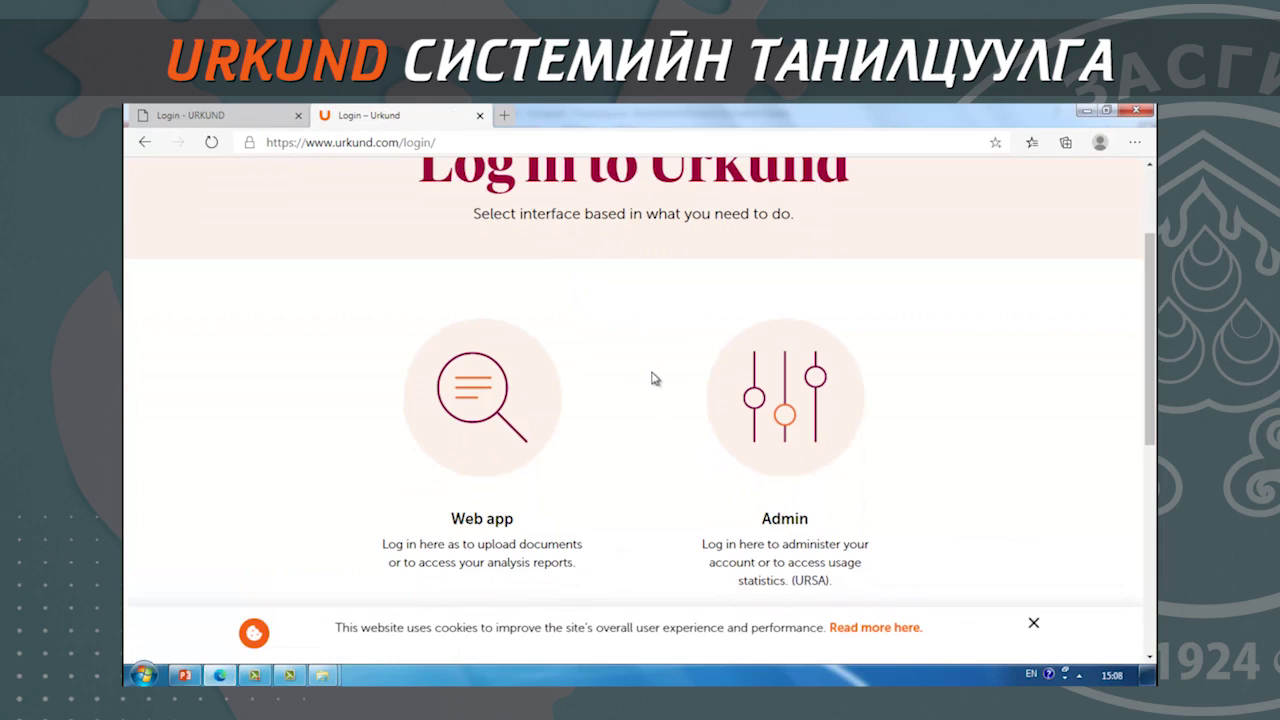
left_click(496, 398)
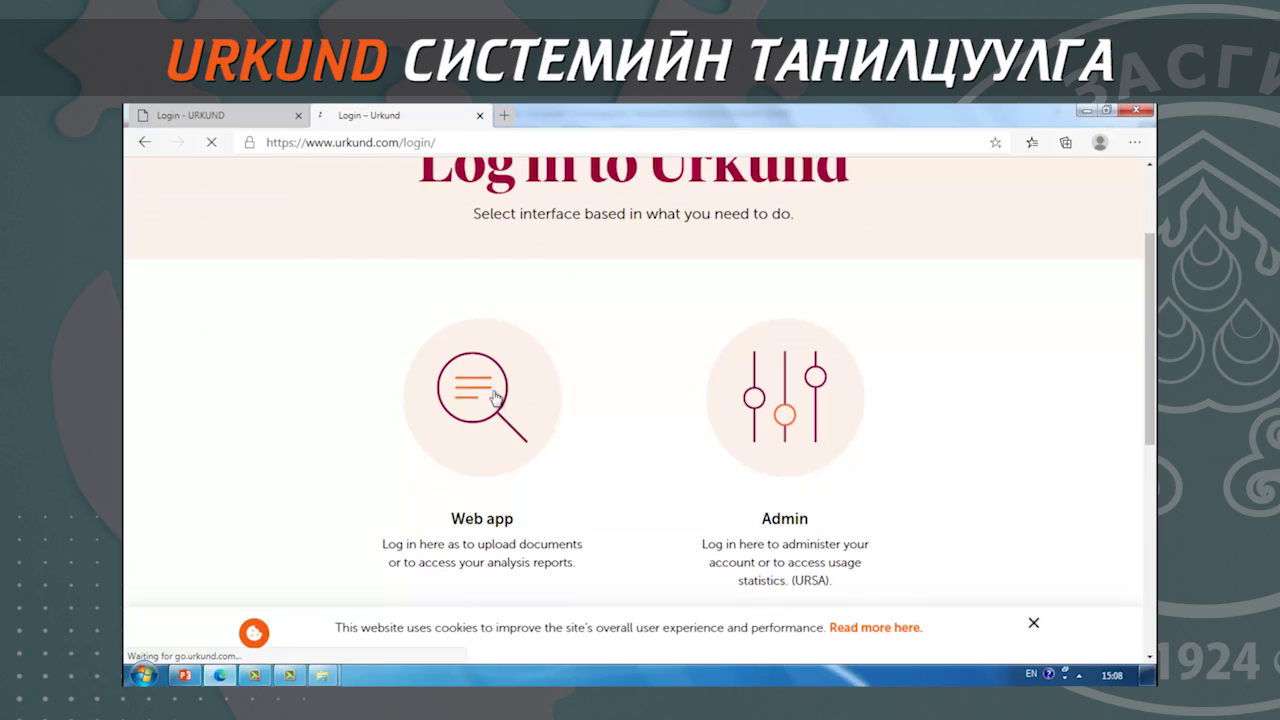
left_click(338, 300)
left_click(352, 326)
left_click(345, 298)
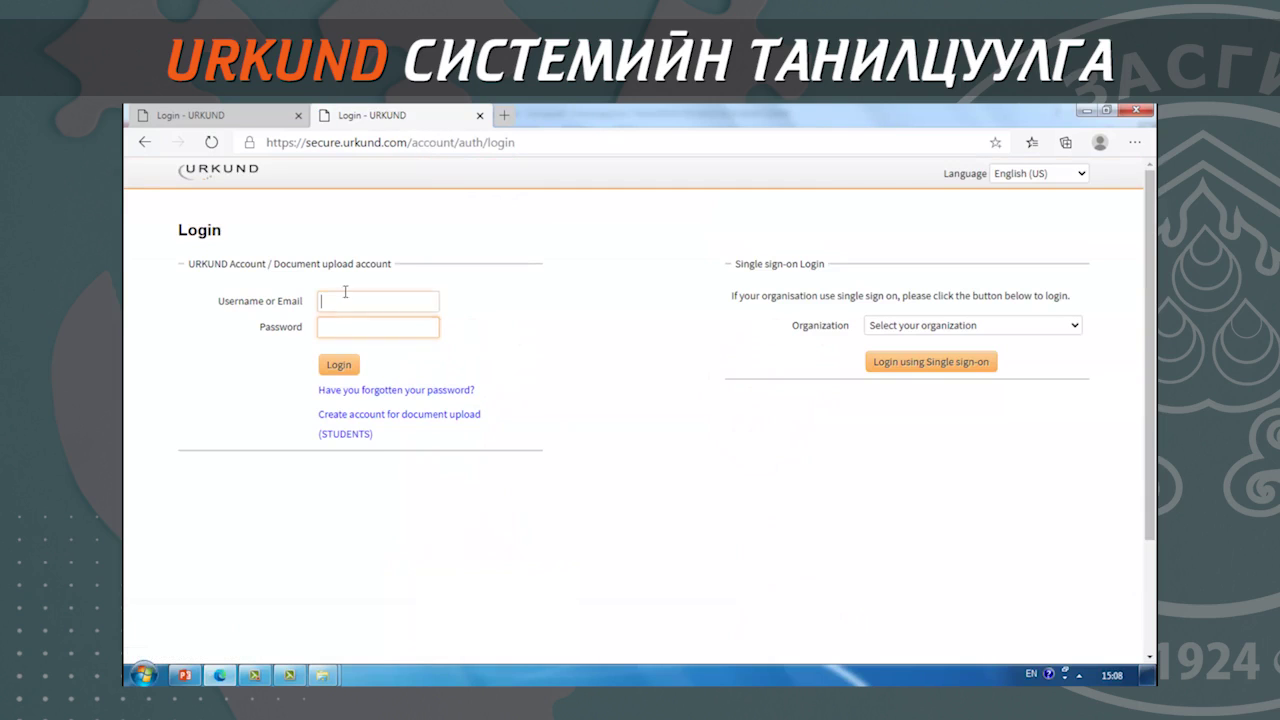
left_click(418, 331)
left_click(395, 299)
left_click(384, 325)
Log in with the credentials already filled in on the first browser tab and dismiss the offer to save the password.
left_click(219, 110)
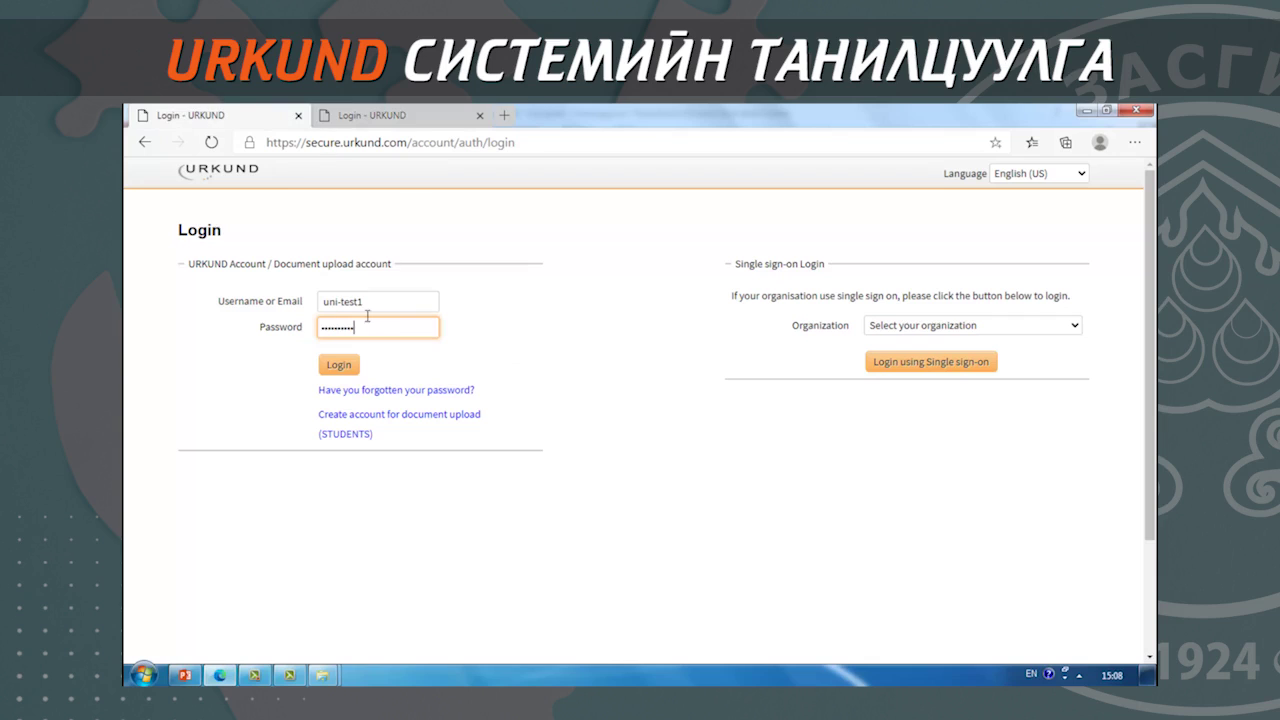
left_click(336, 365)
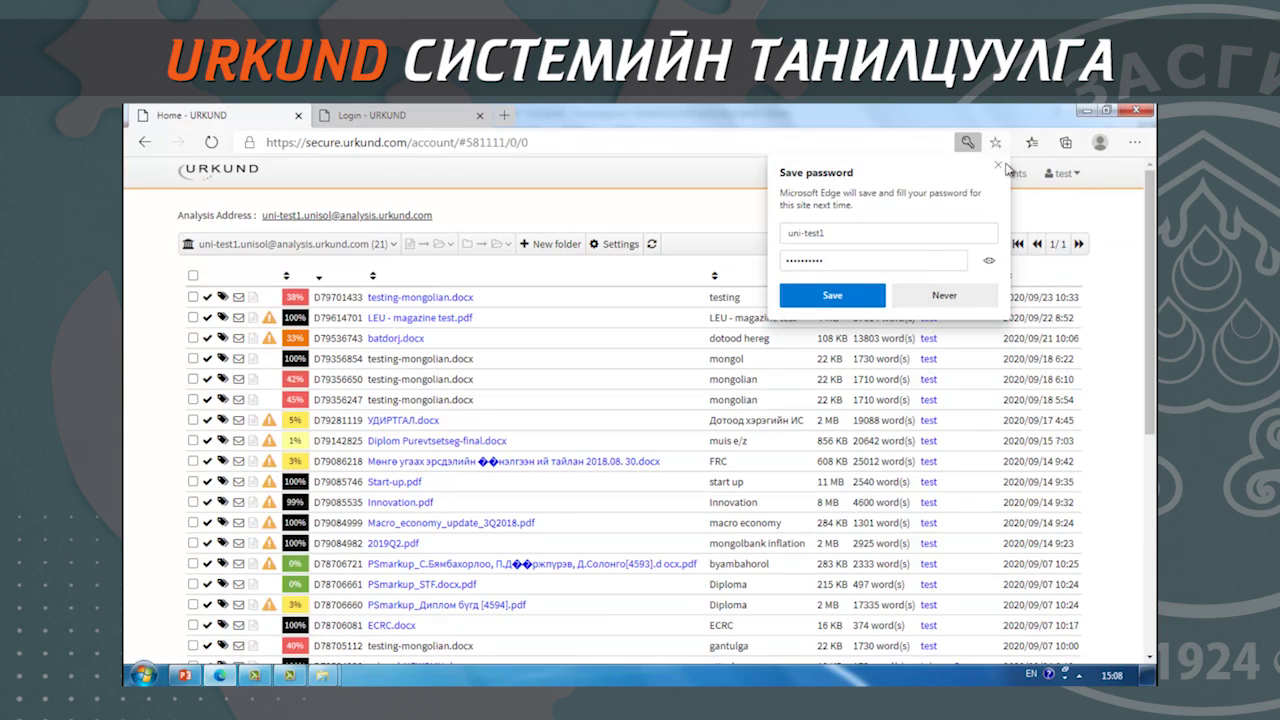
left_click(998, 164)
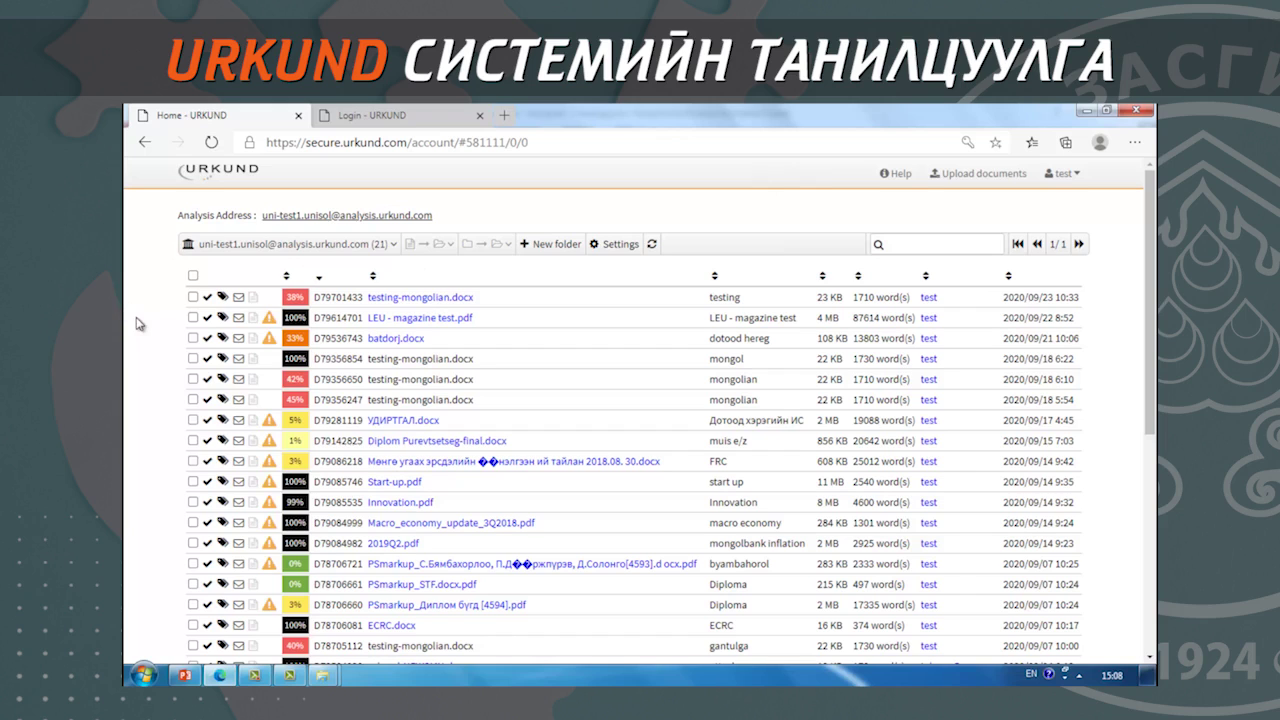
Highlight the account's analysis address and look through the list of submitted documents.
left_click_drag(176, 215, 257, 214)
left_click(454, 218)
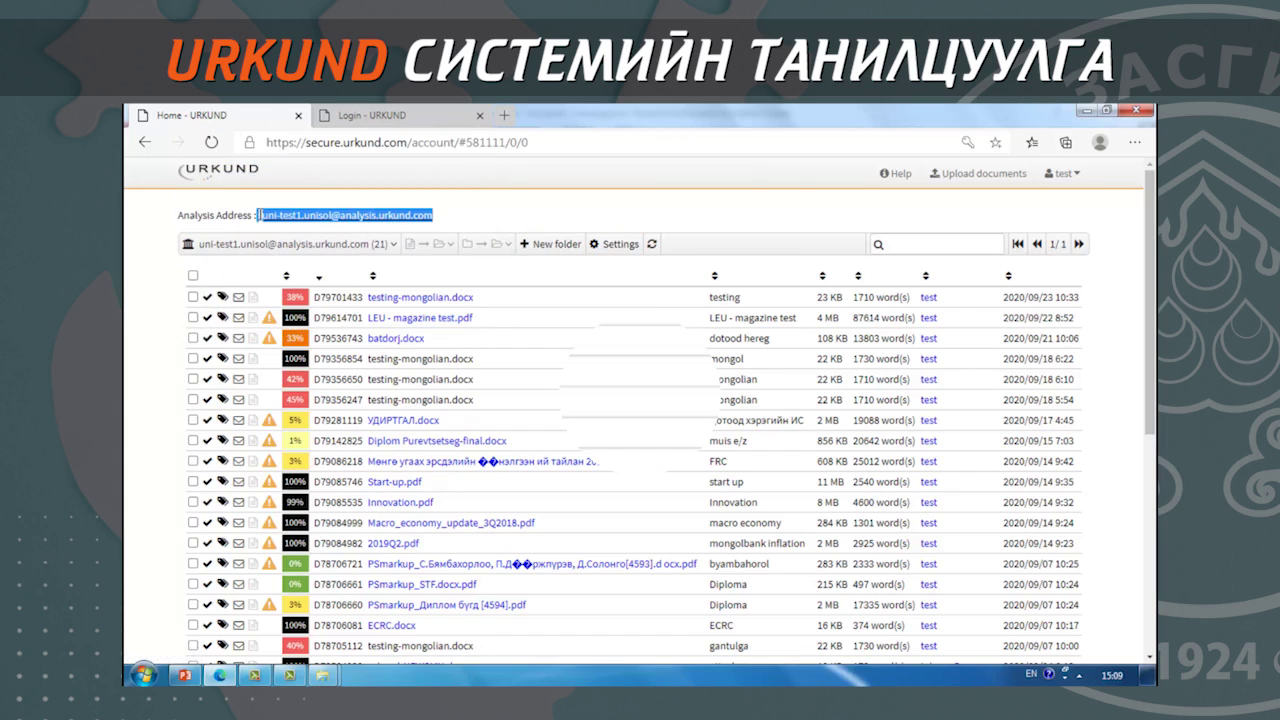
left_click(234, 215)
left_click_drag(446, 217, 269, 222)
left_click(267, 221)
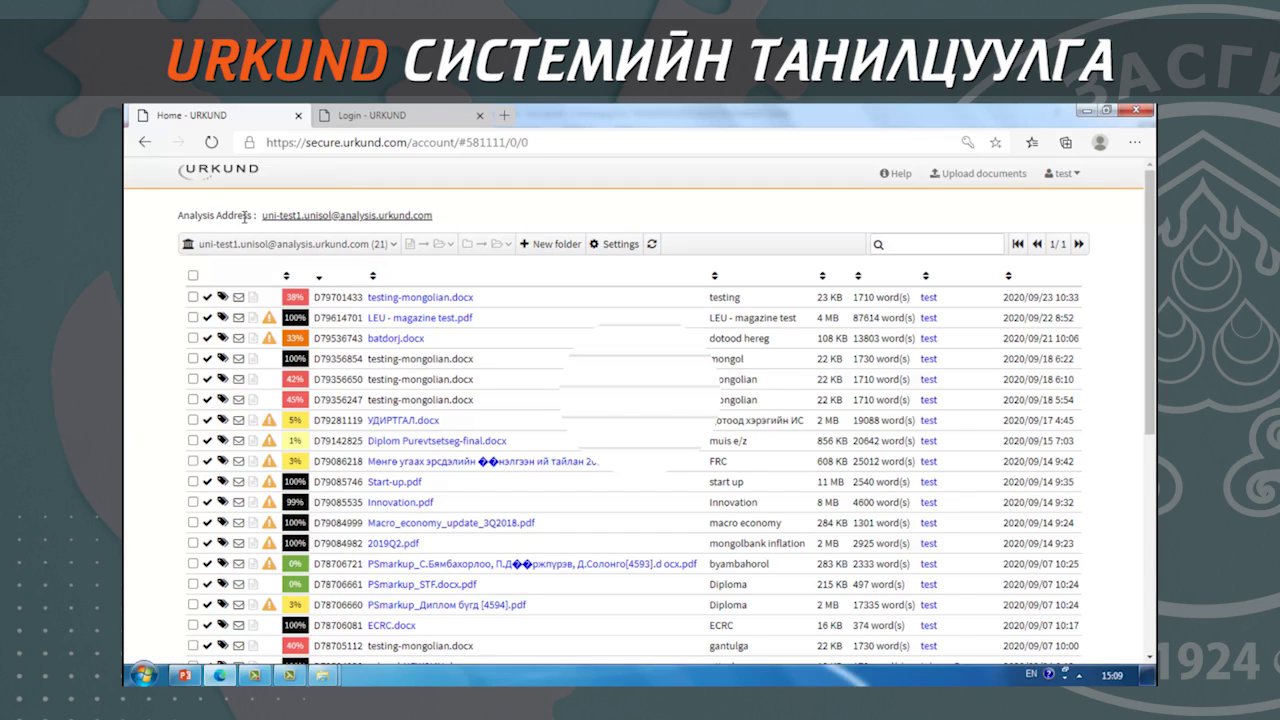
scroll(144, 318, "down", 3)
scroll(168, 358, "up", 3)
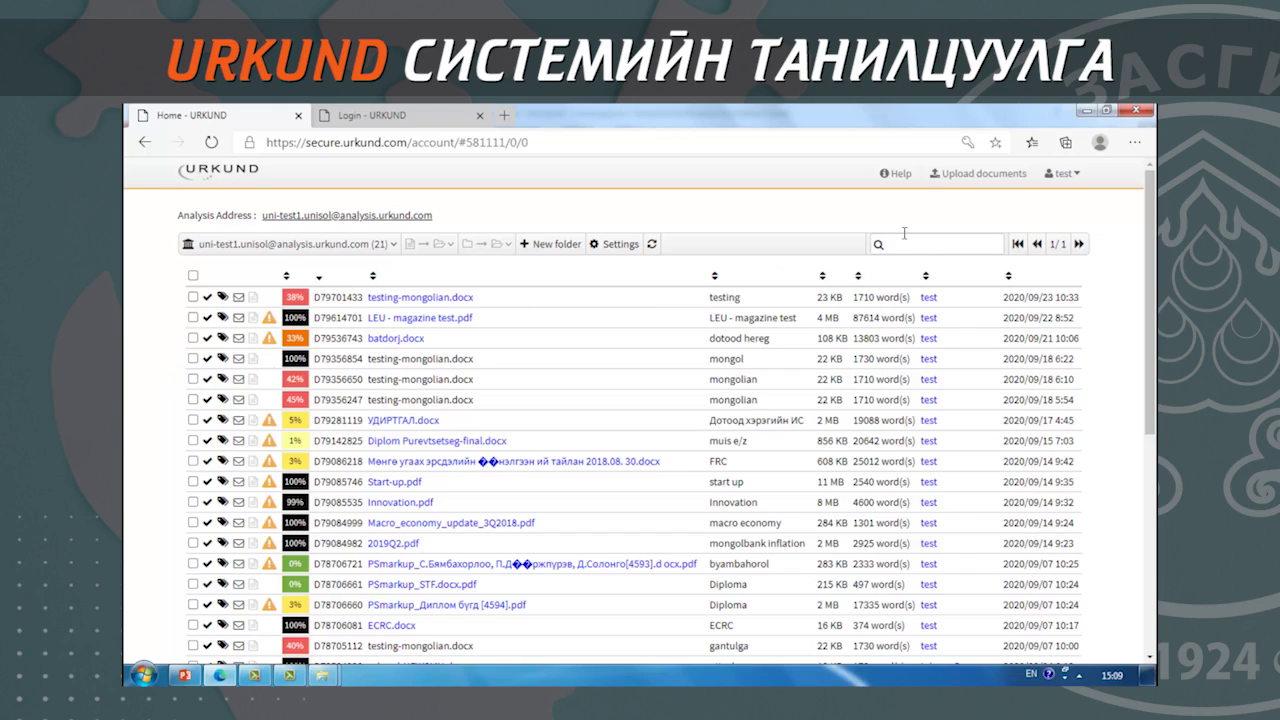
Open the document submission form and choose the account's own analysis address as the receiver.
left_click(952, 175)
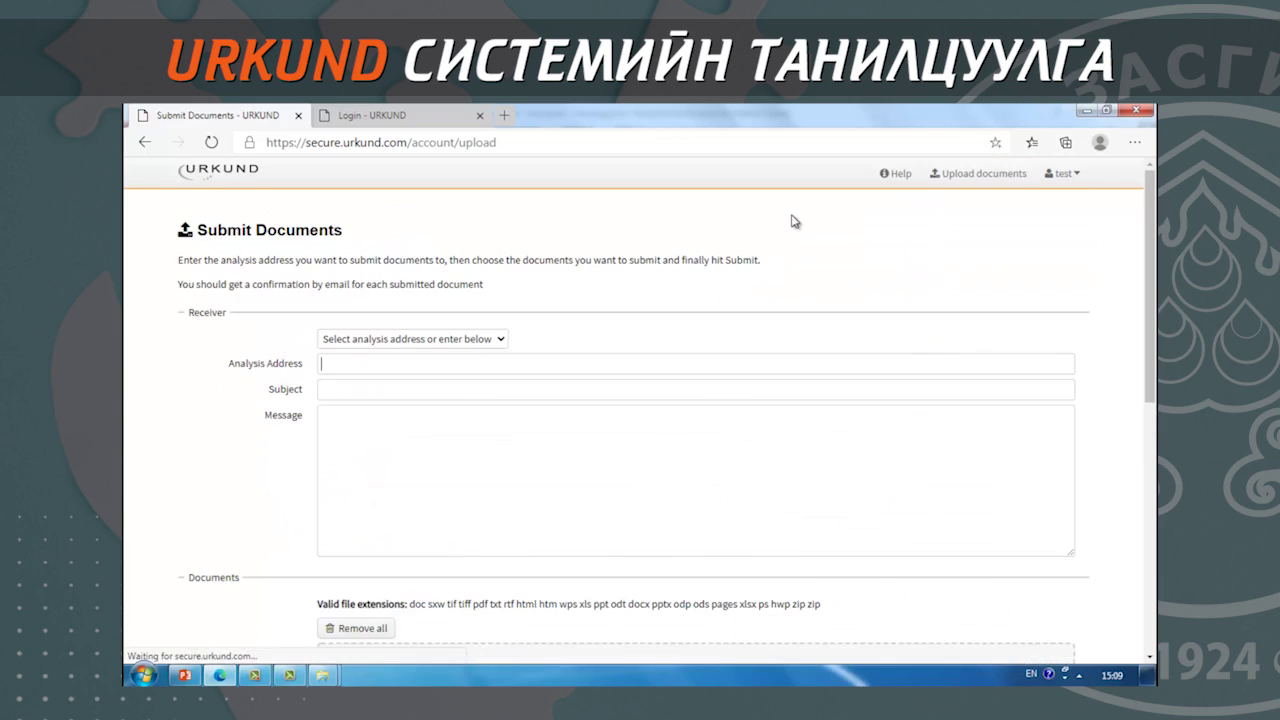
left_click(370, 342)
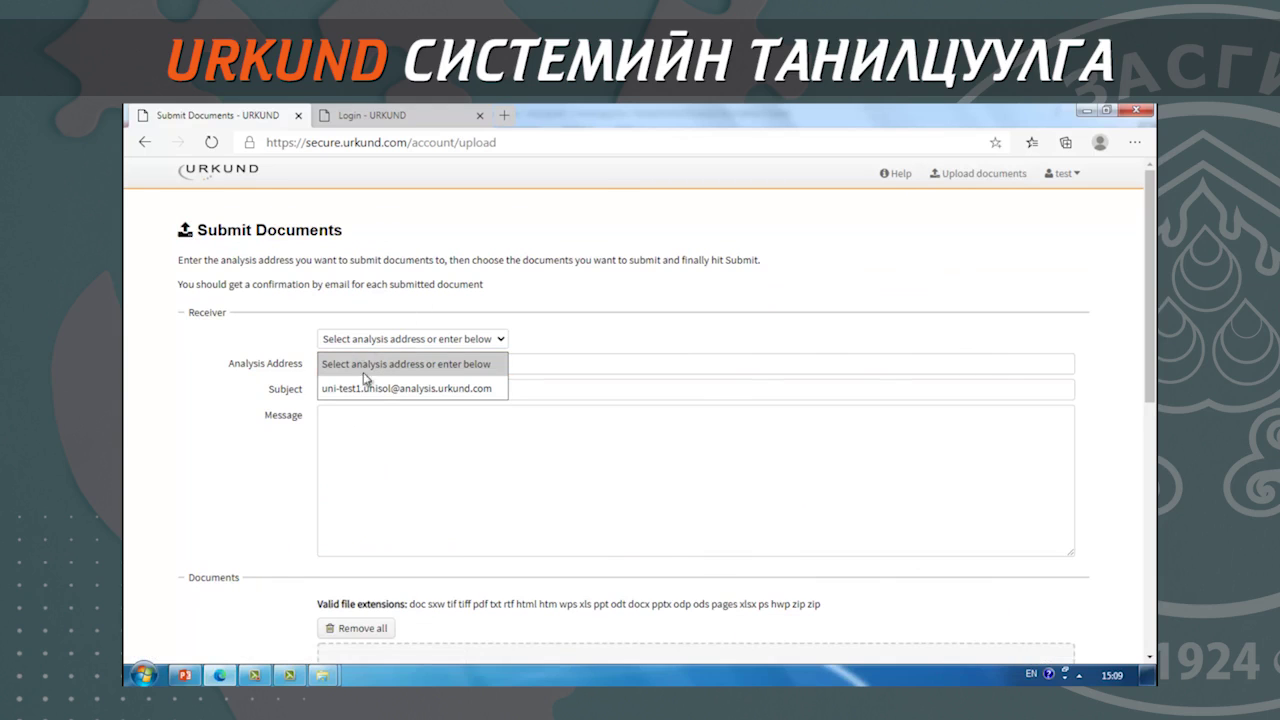
left_click(372, 389)
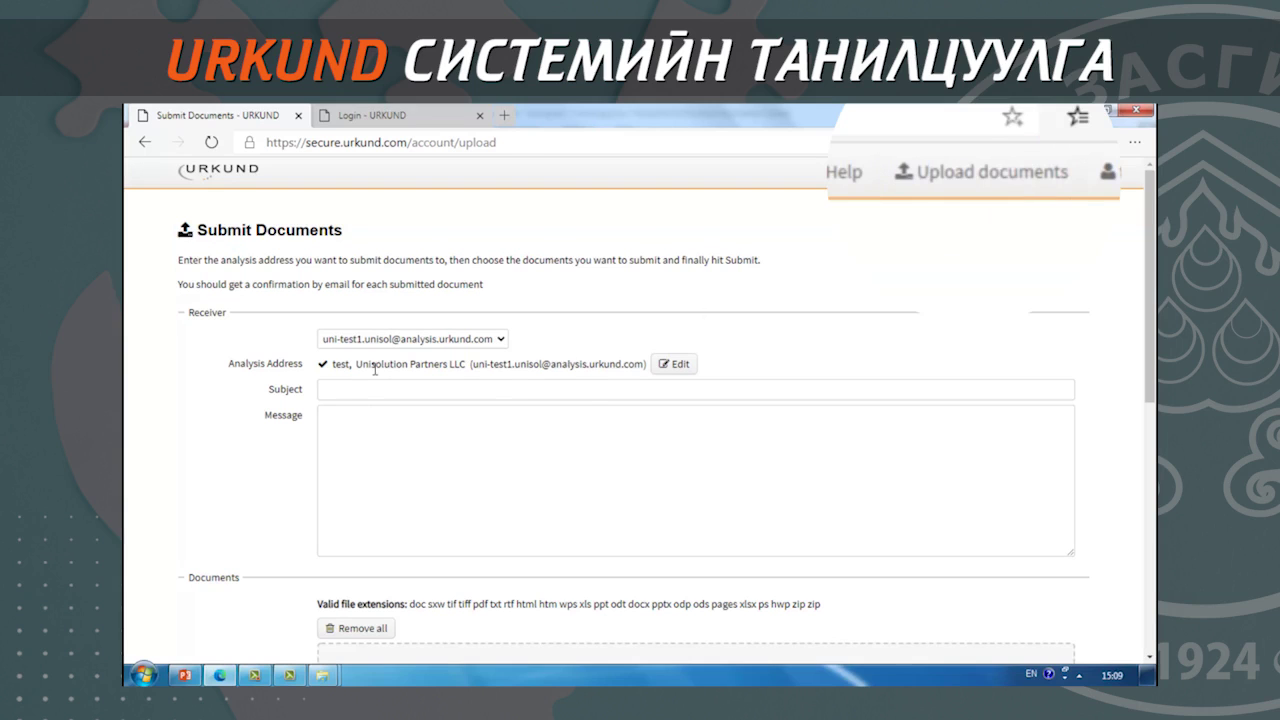
left_click(330, 340)
left_click(336, 340)
left_click(288, 316)
left_click(395, 318)
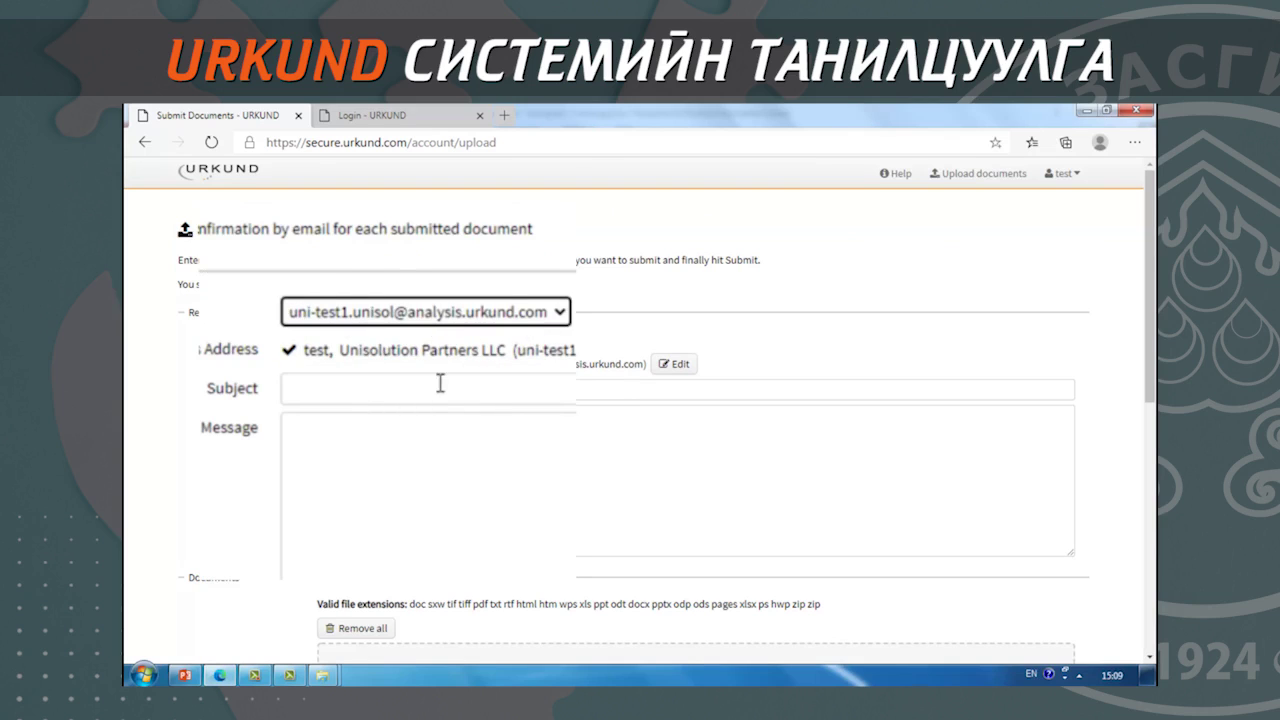
Enter "UFE" as both the subject and the message of the submission.
left_click(355, 389)
type("UFE")
left_click(397, 462)
type("UFE")
left_click(300, 490)
scroll(203, 409, "down", 2)
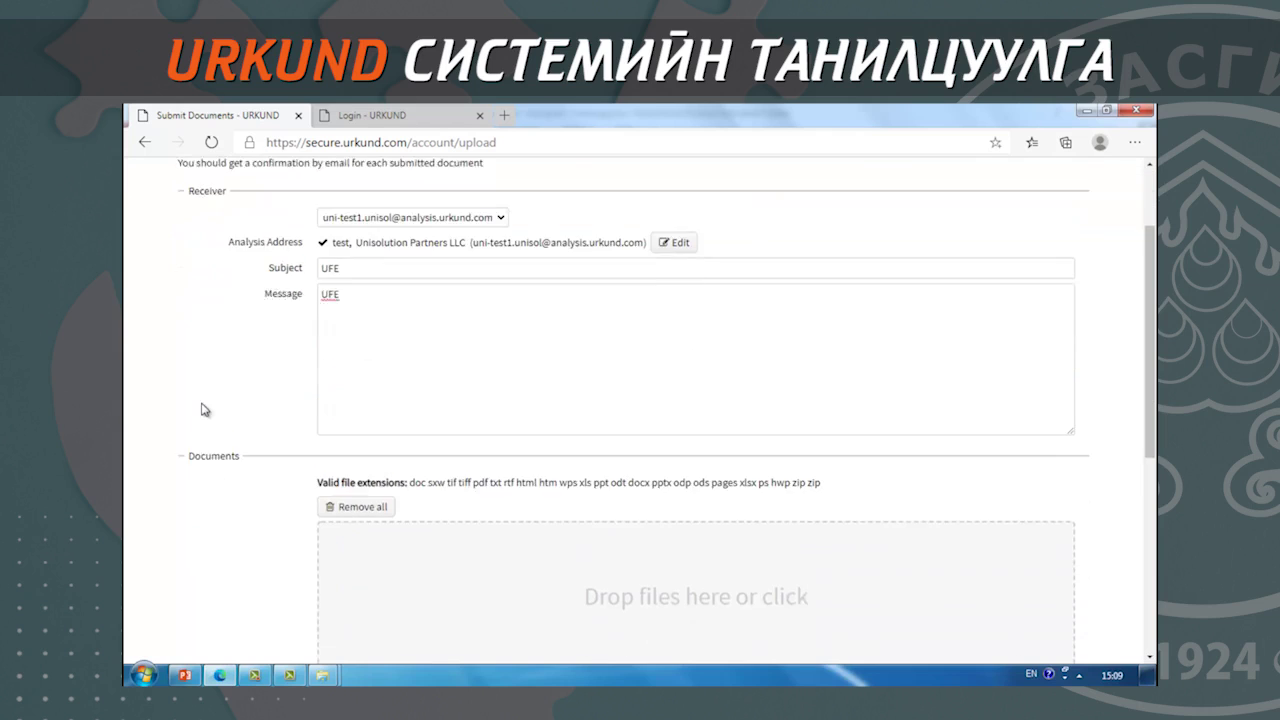
Attach the file "Огторгуй дахь вектор, үйлдлүүд.pptx", submit it for analysis and acknowledge the sending notice.
left_click(374, 528)
double_click(300, 321)
scroll(350, 605, "down", 1)
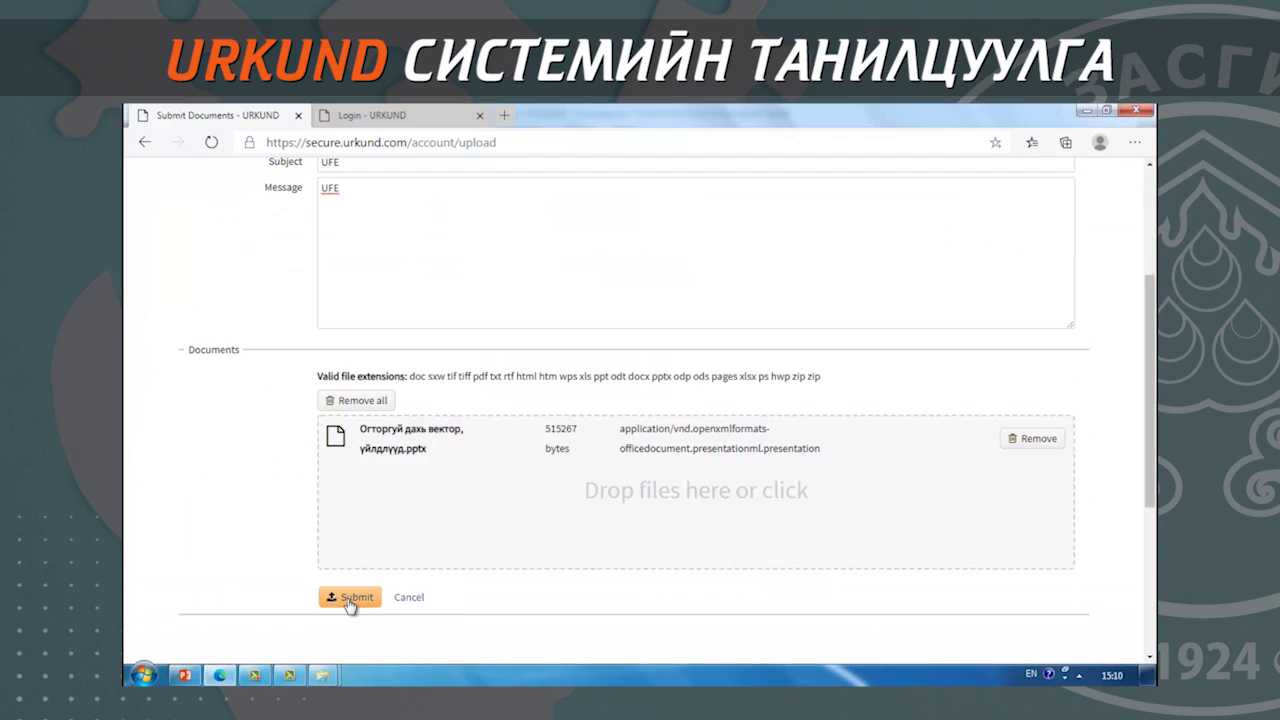
left_click(349, 600)
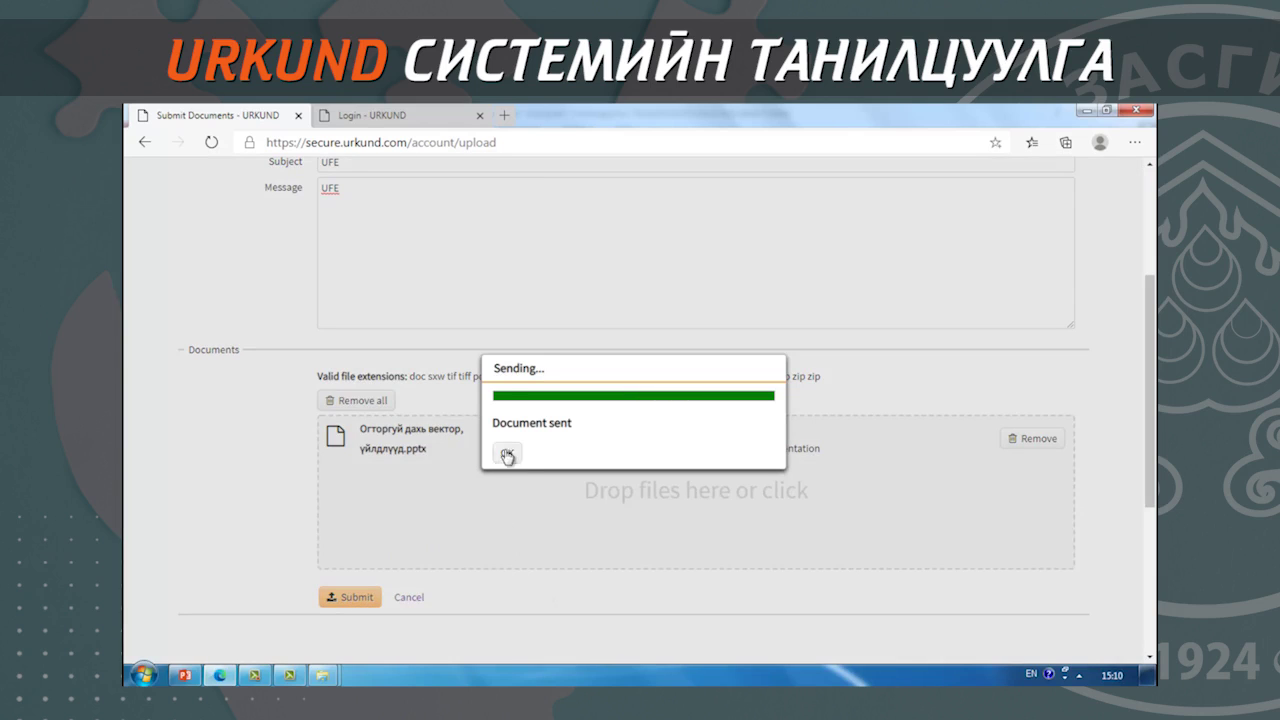
left_click(508, 455)
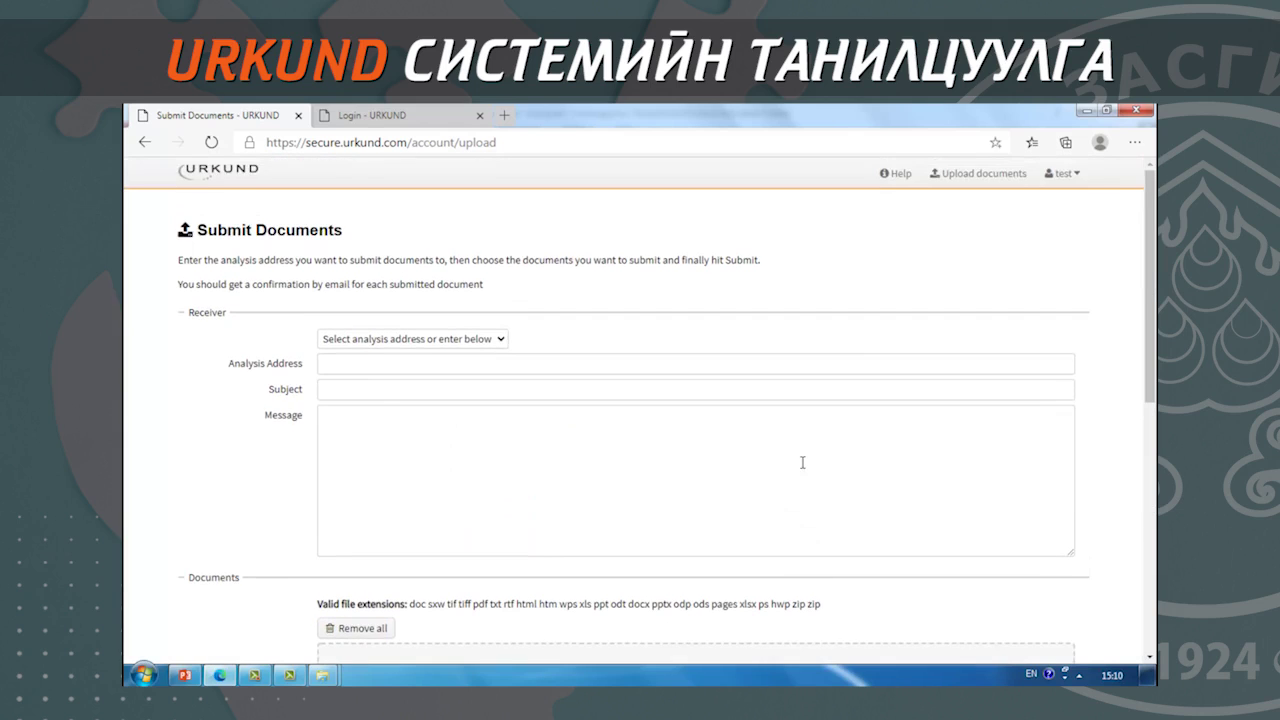
Return to the home document list and view the folders under the analysis address.
left_click(221, 183)
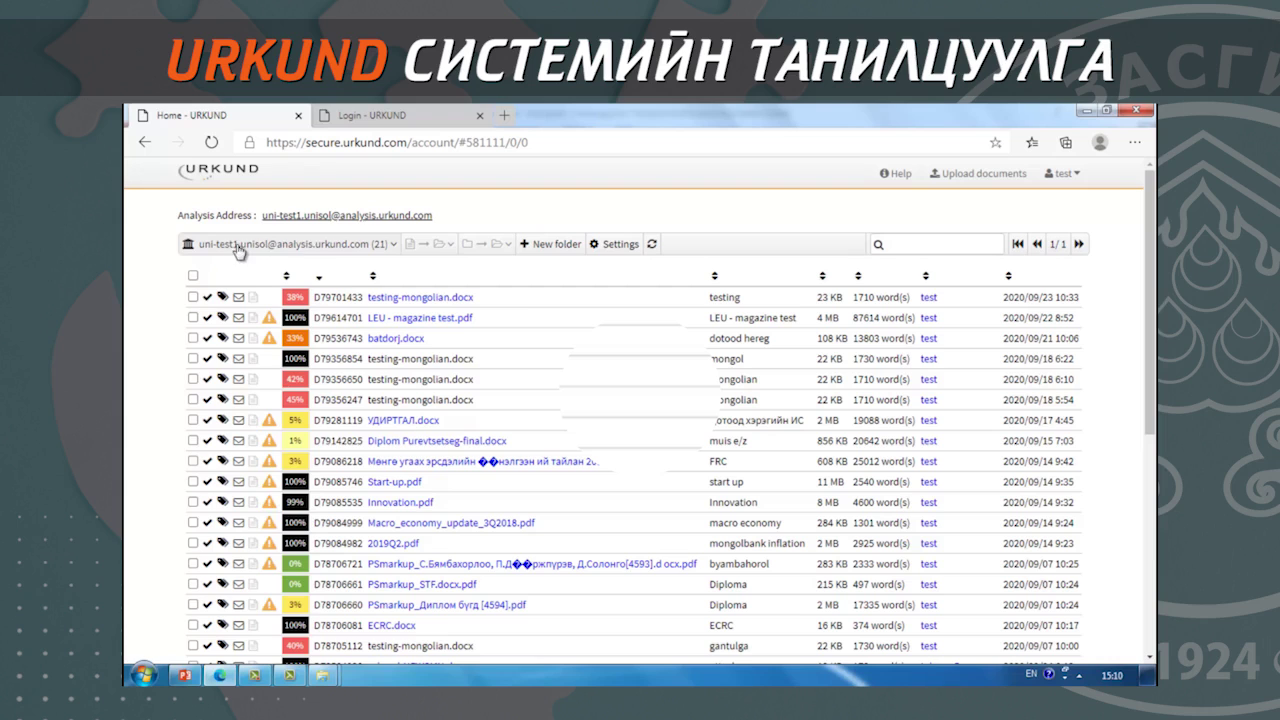
left_click(262, 252)
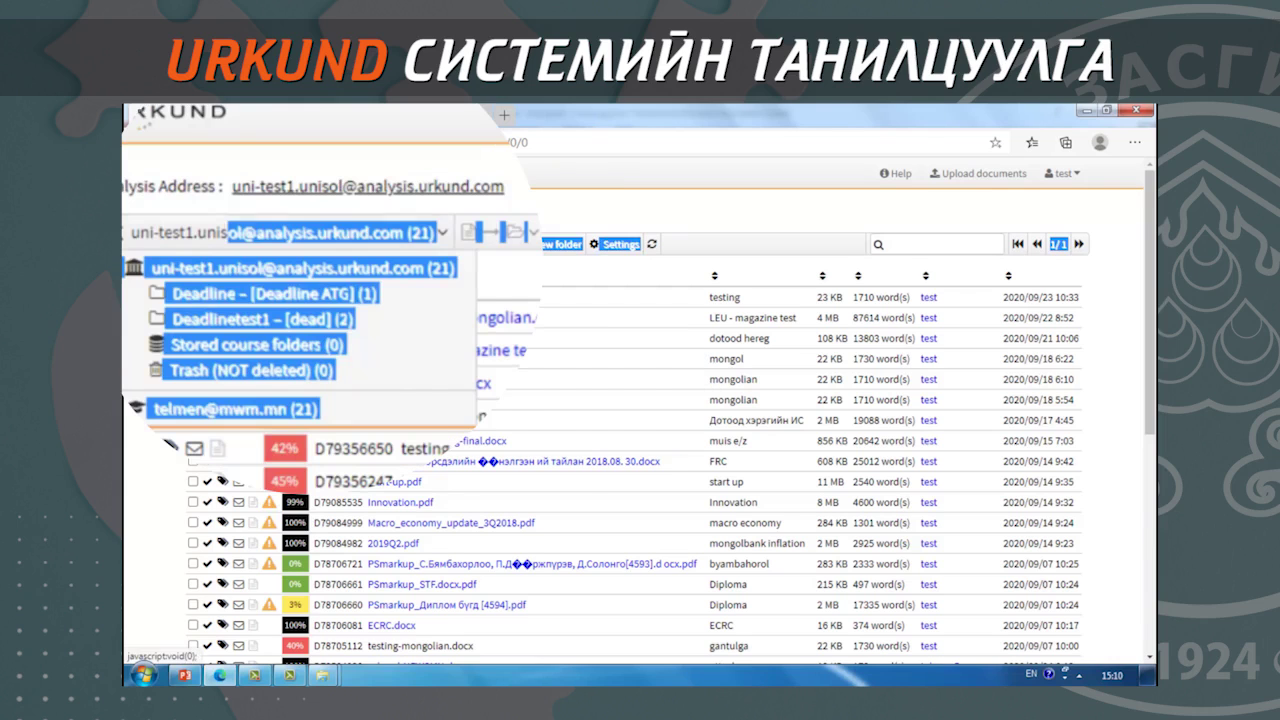
left_click(344, 230)
left_click(346, 231)
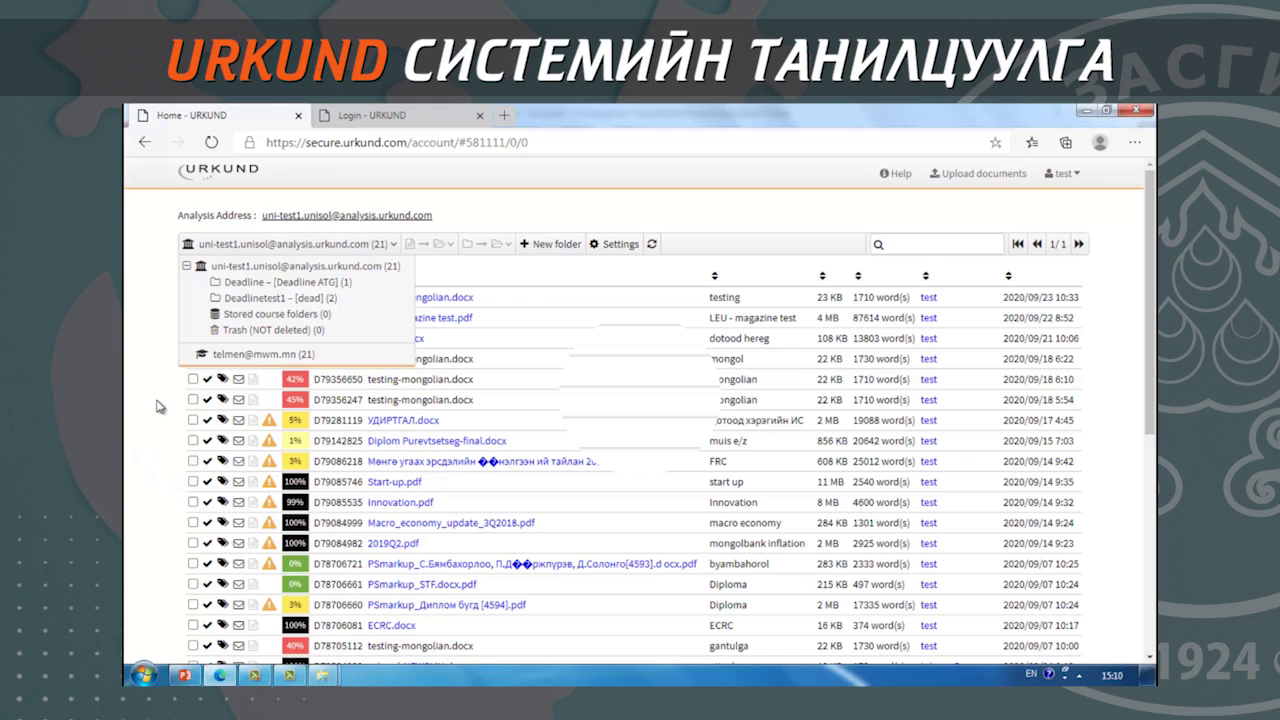
left_click(130, 346)
Start a new folder, go through its name, course code and year fields, and enter "=" as the semester.
left_click(548, 244)
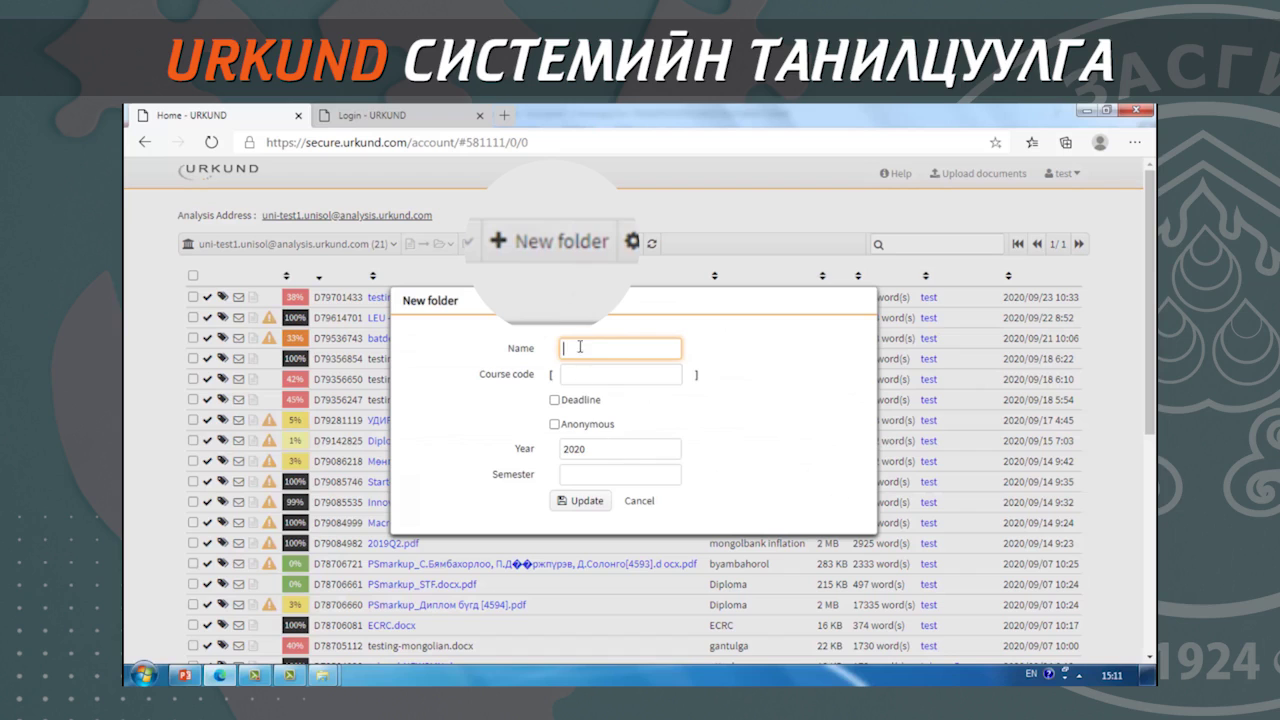
left_click(568, 377)
left_click(619, 451)
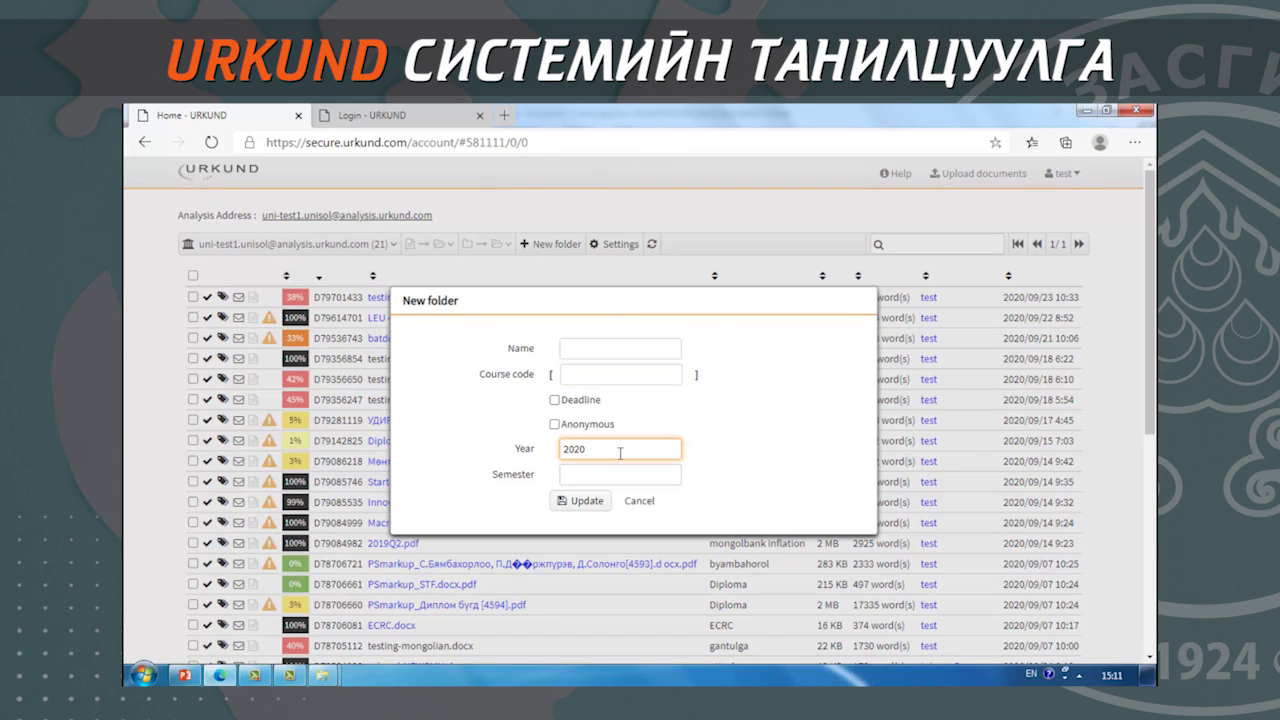
left_click(604, 475)
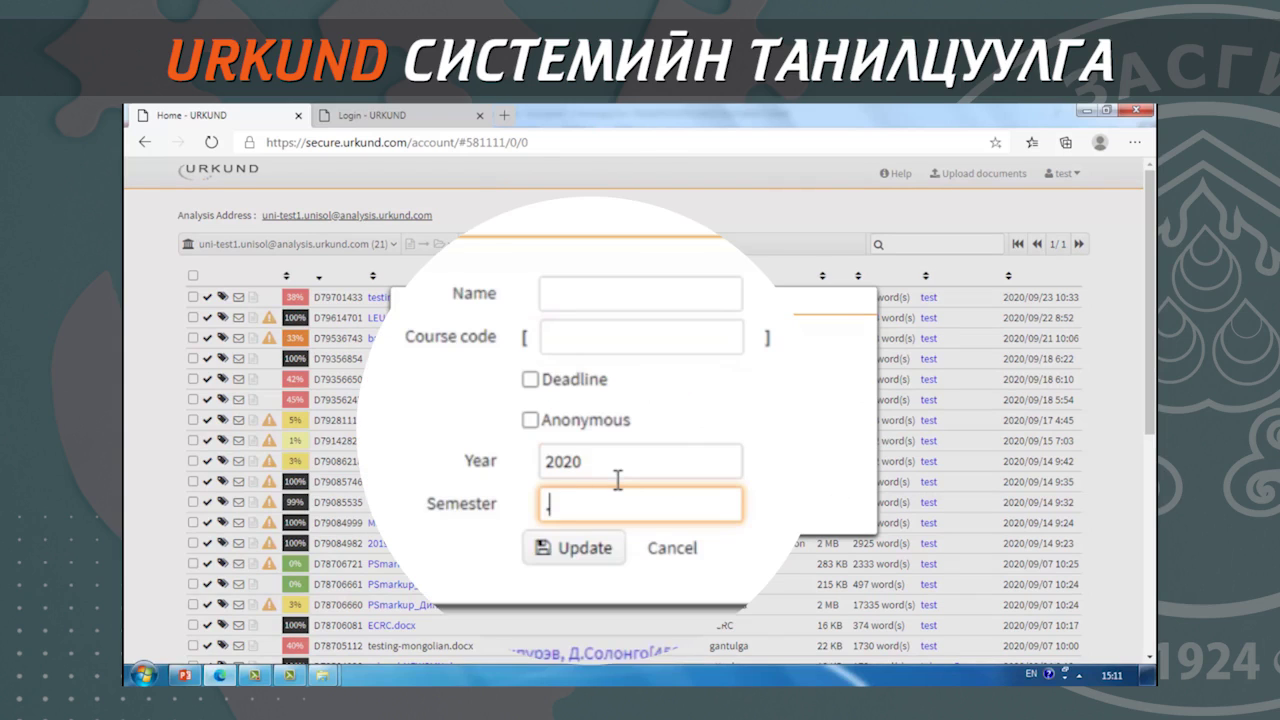
left_click(602, 294)
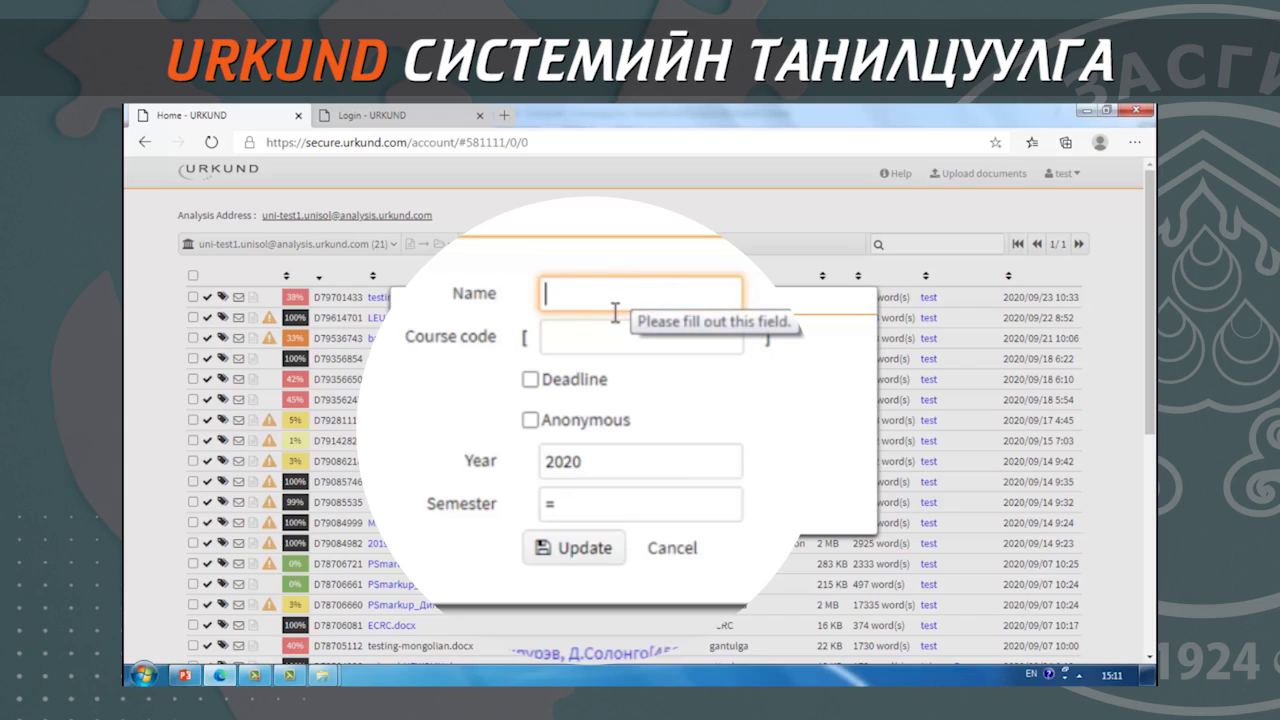
Enter "UFE =123" as the new folder's course code and highlight it.
left_click(560, 326)
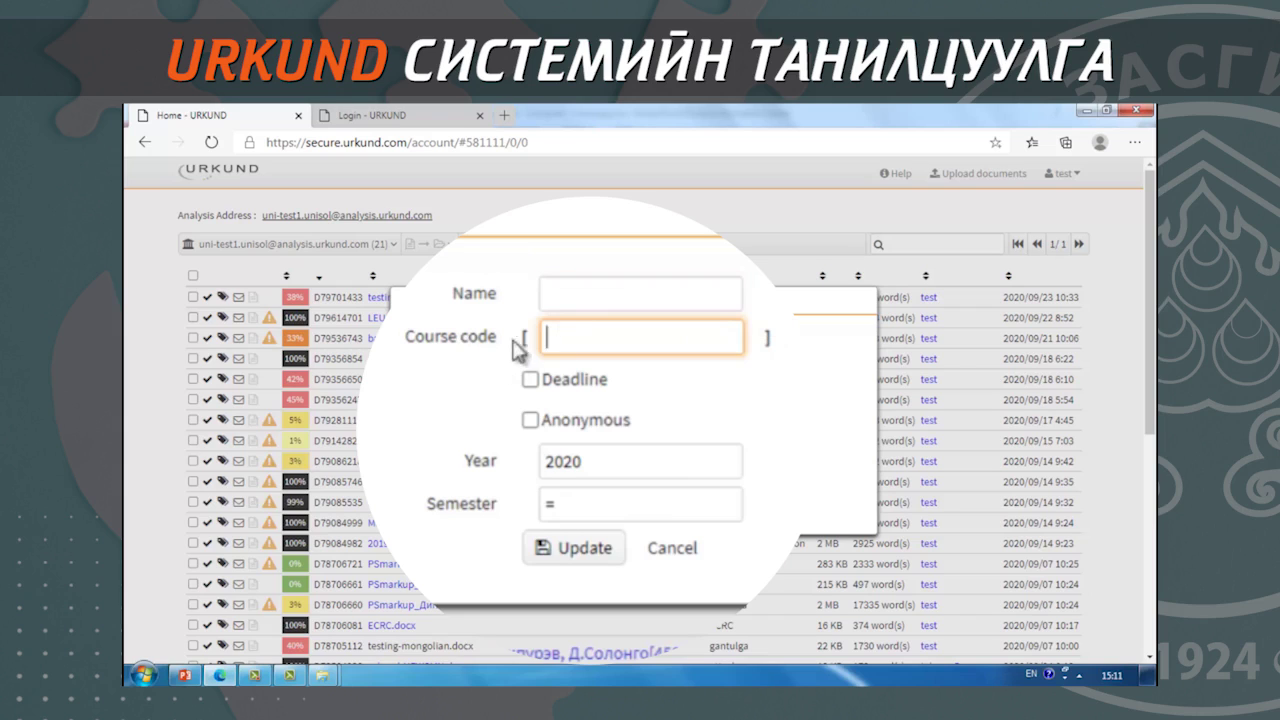
type("asg")
key("BackSpace")
key("BackSpace")
key("BackSpace")
type("UFE=123")
left_click(576, 334)
double_click(635, 331)
triple_click(635, 333)
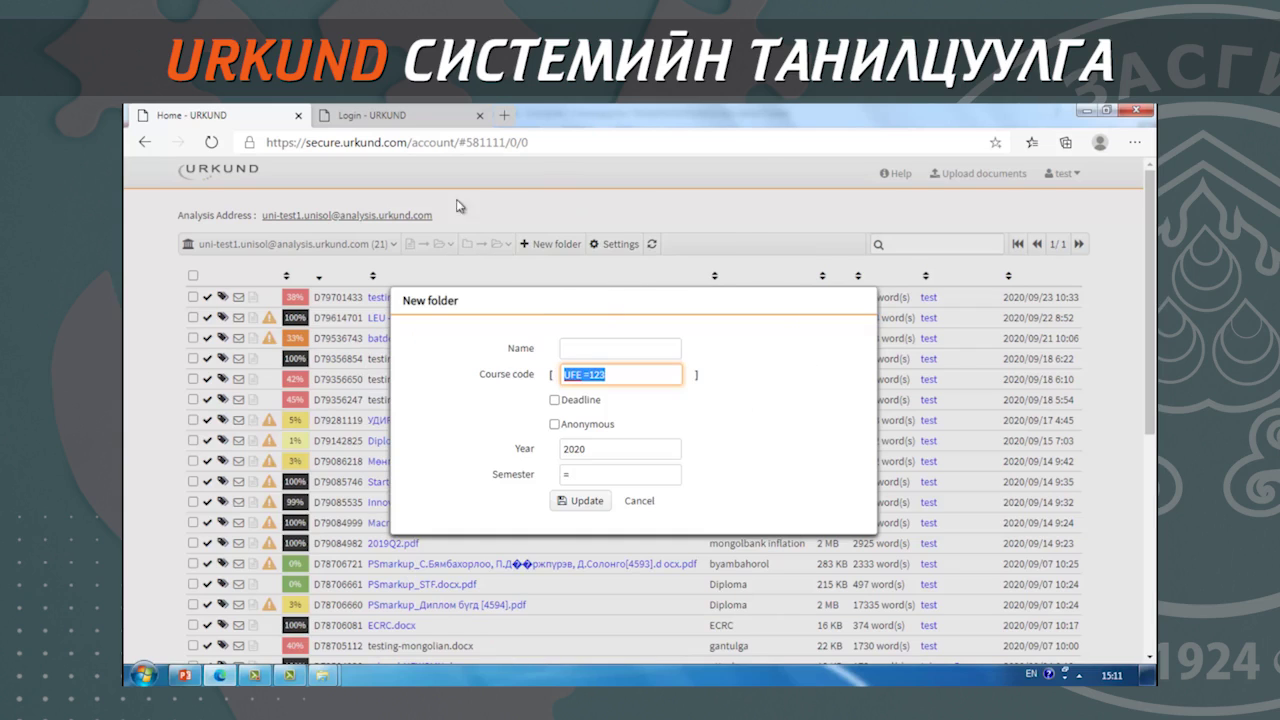
left_click(627, 380)
triple_click(617, 375)
Take the second browser tab back to Urkund's login choice page and highlight the course code in the new folder form again.
left_click(370, 115)
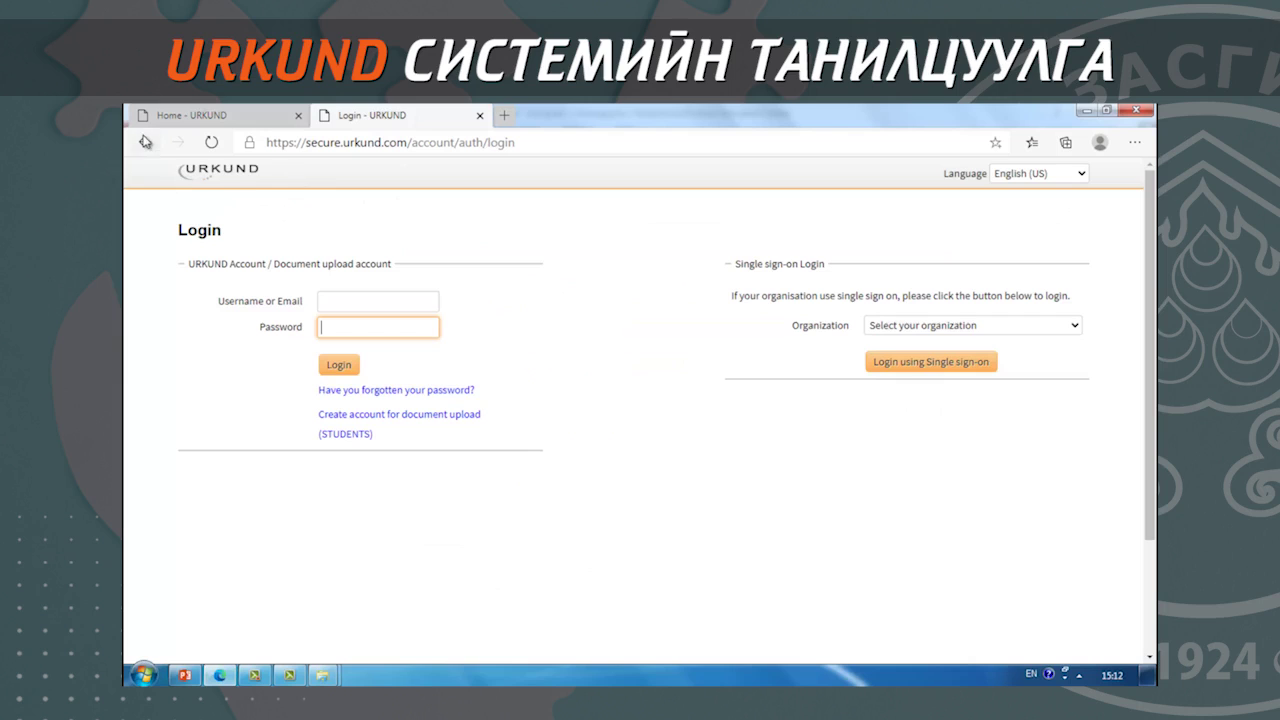
left_click(144, 142)
left_click(262, 120)
left_click_drag(700, 376, 659, 382)
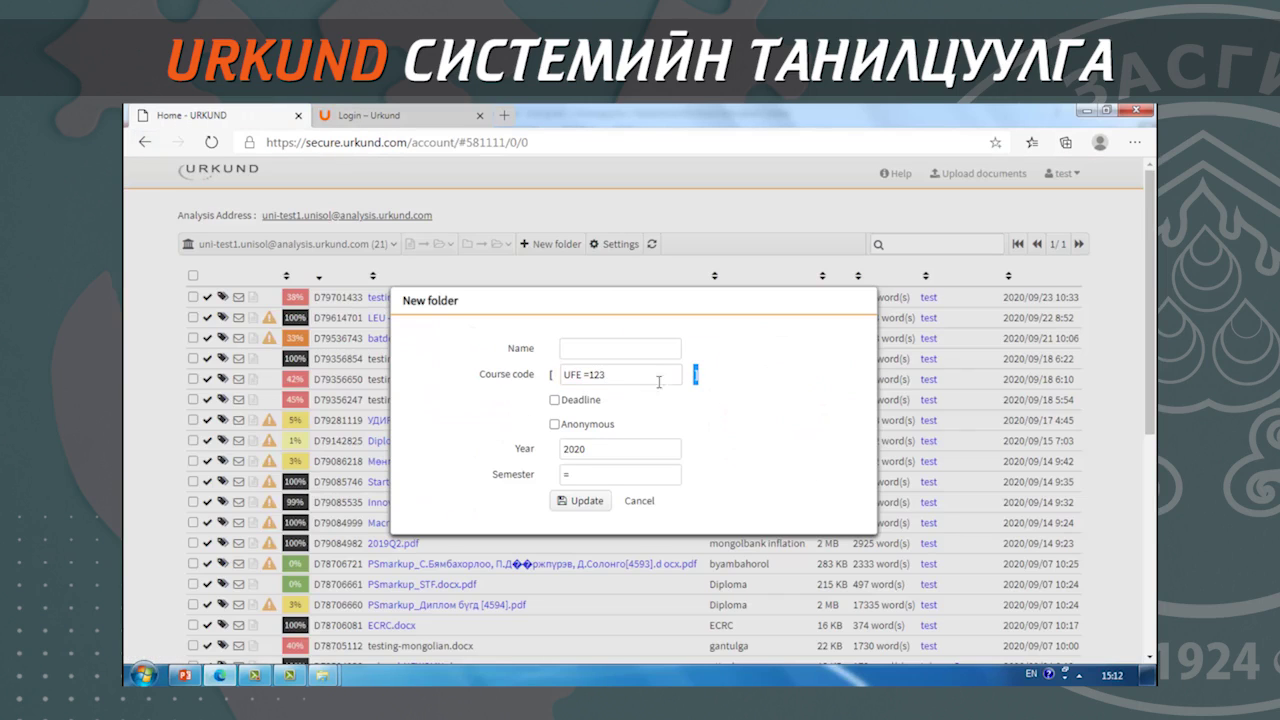
triple_click(623, 375)
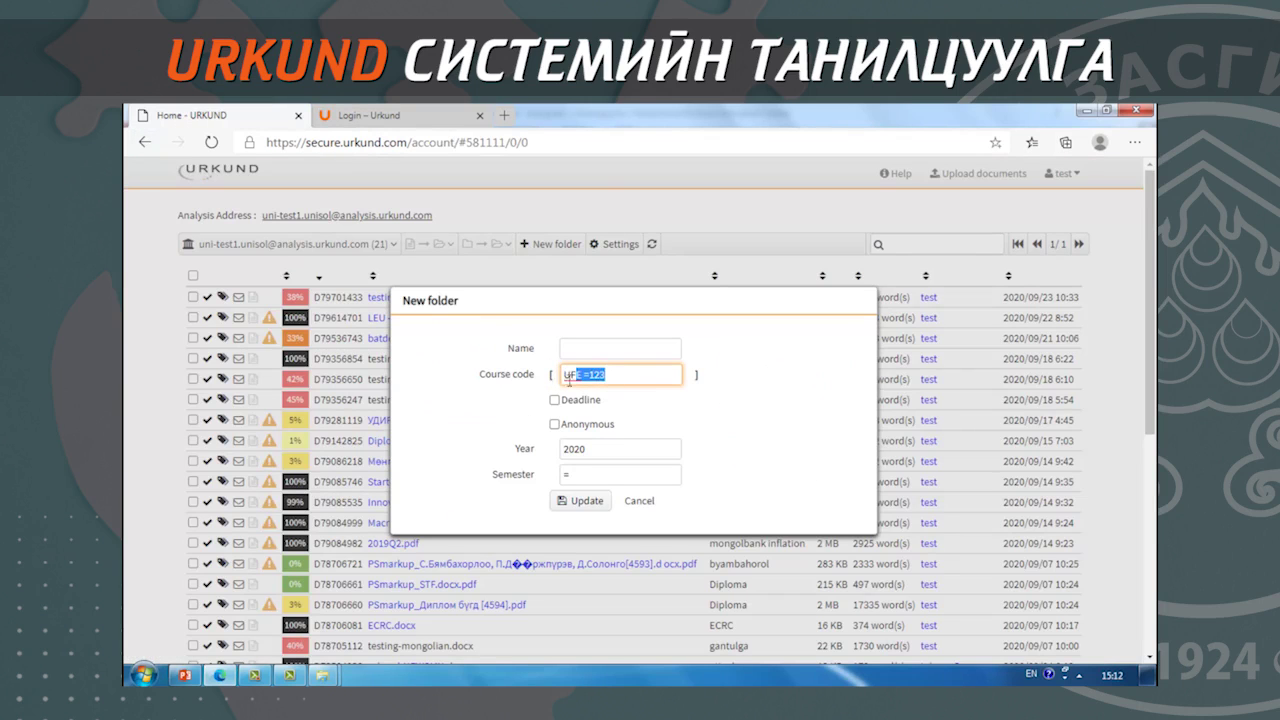
Discard the new folder form, and view the analysis settings without changing them.
key("BackSpace")
left_click(640, 501)
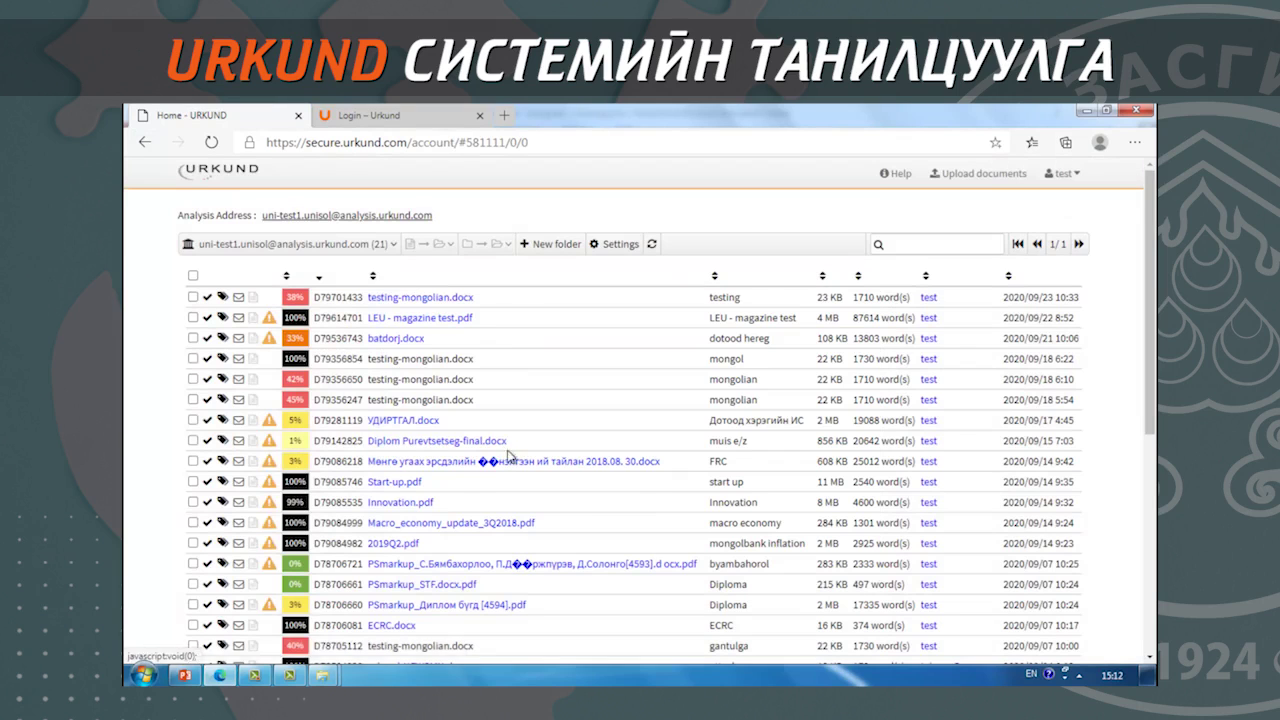
left_click(615, 244)
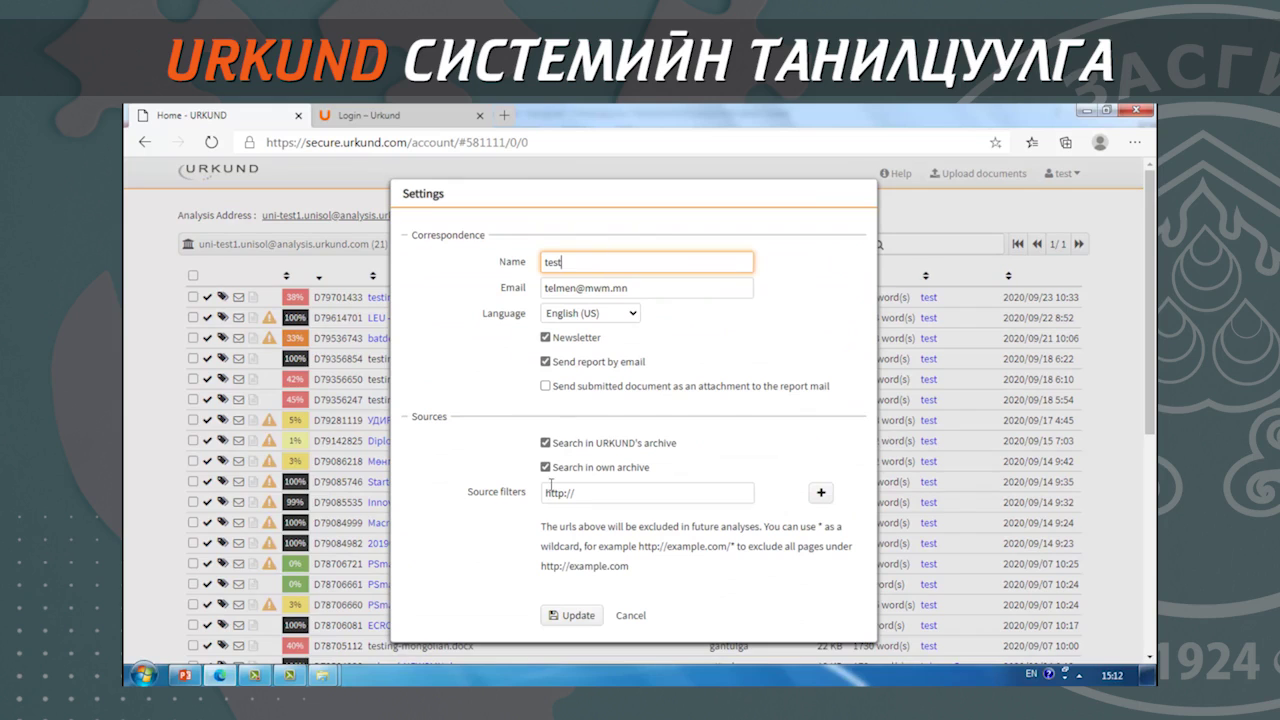
left_click(631, 616)
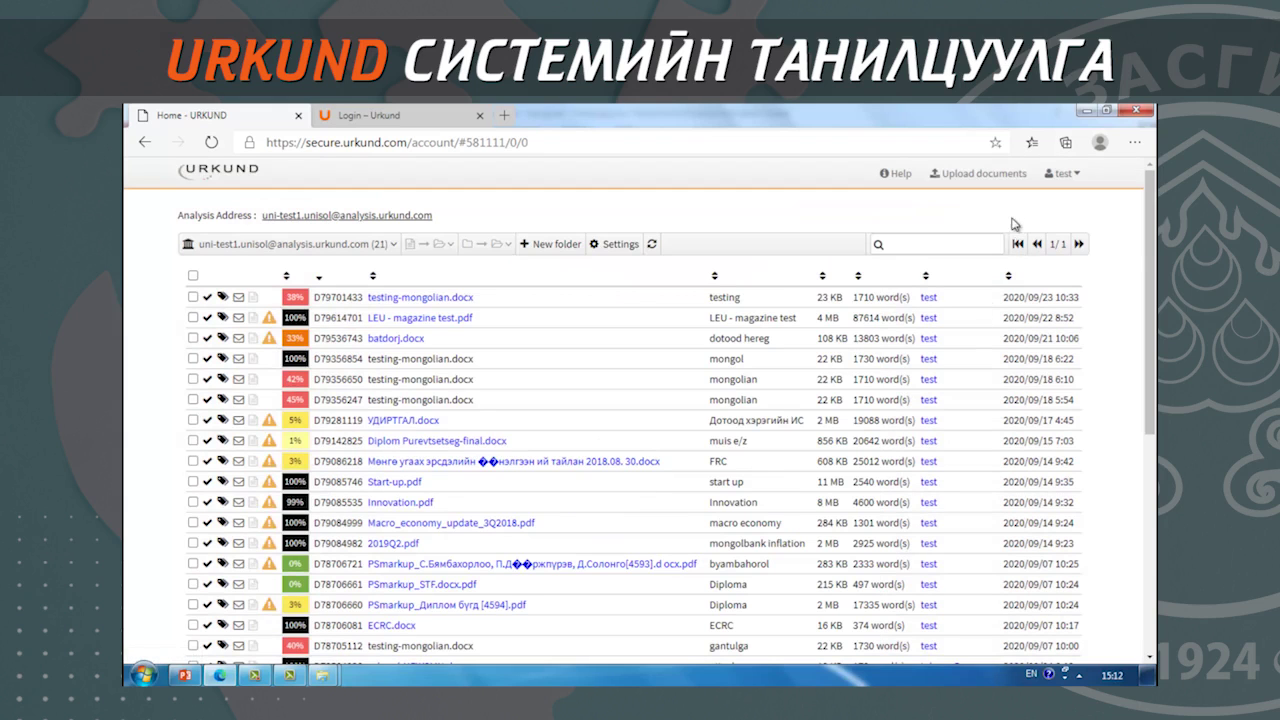
View the account's profile information and return to the home document list.
left_click(1062, 174)
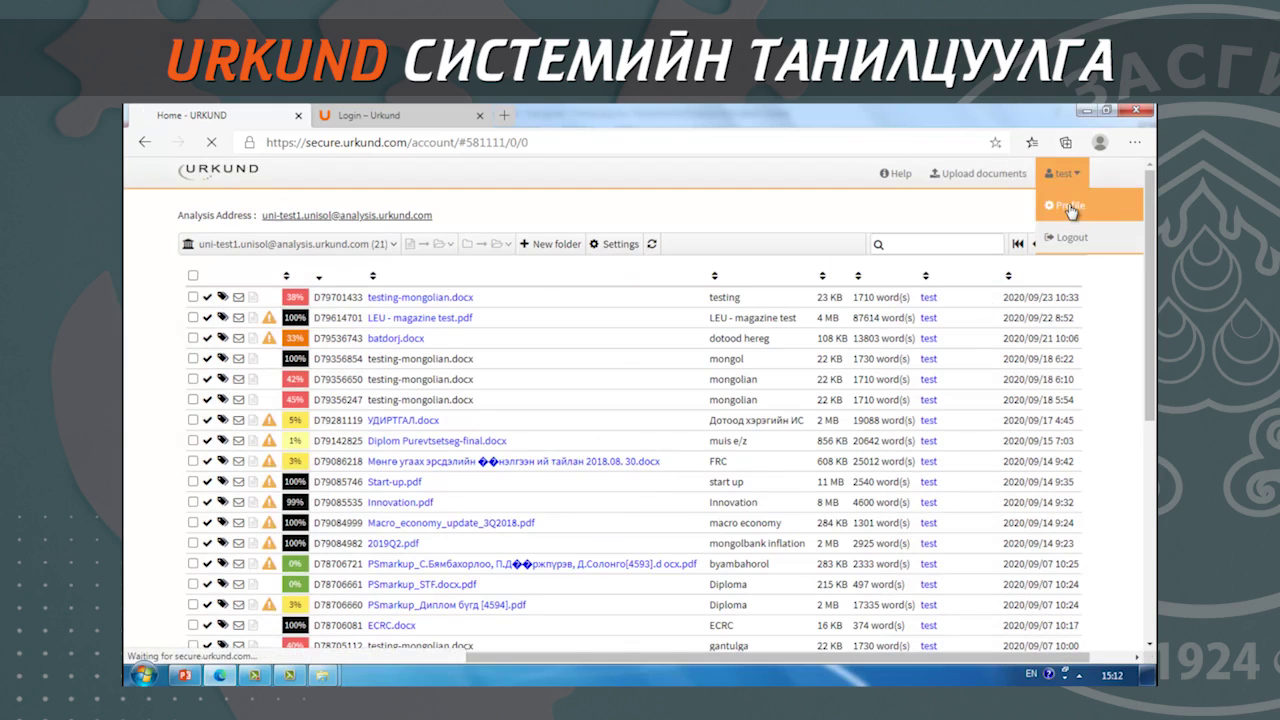
left_click(1066, 205)
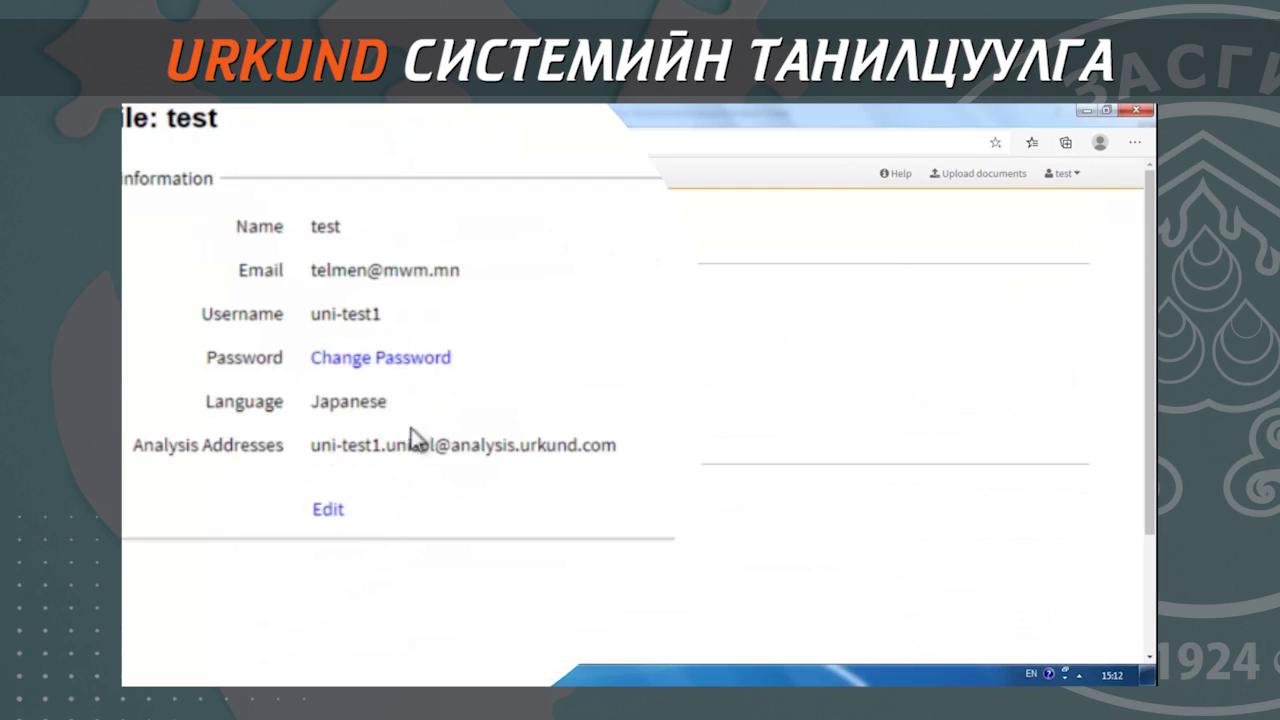
left_click(1076, 175)
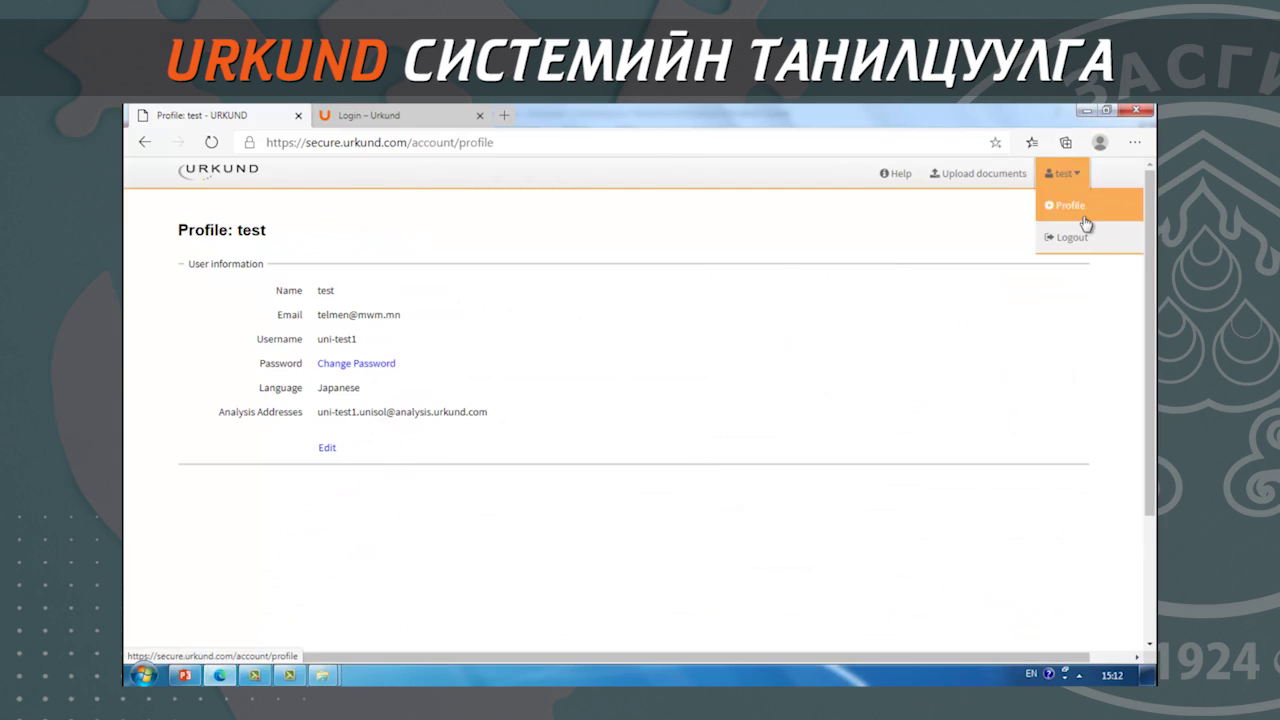
left_click(228, 174)
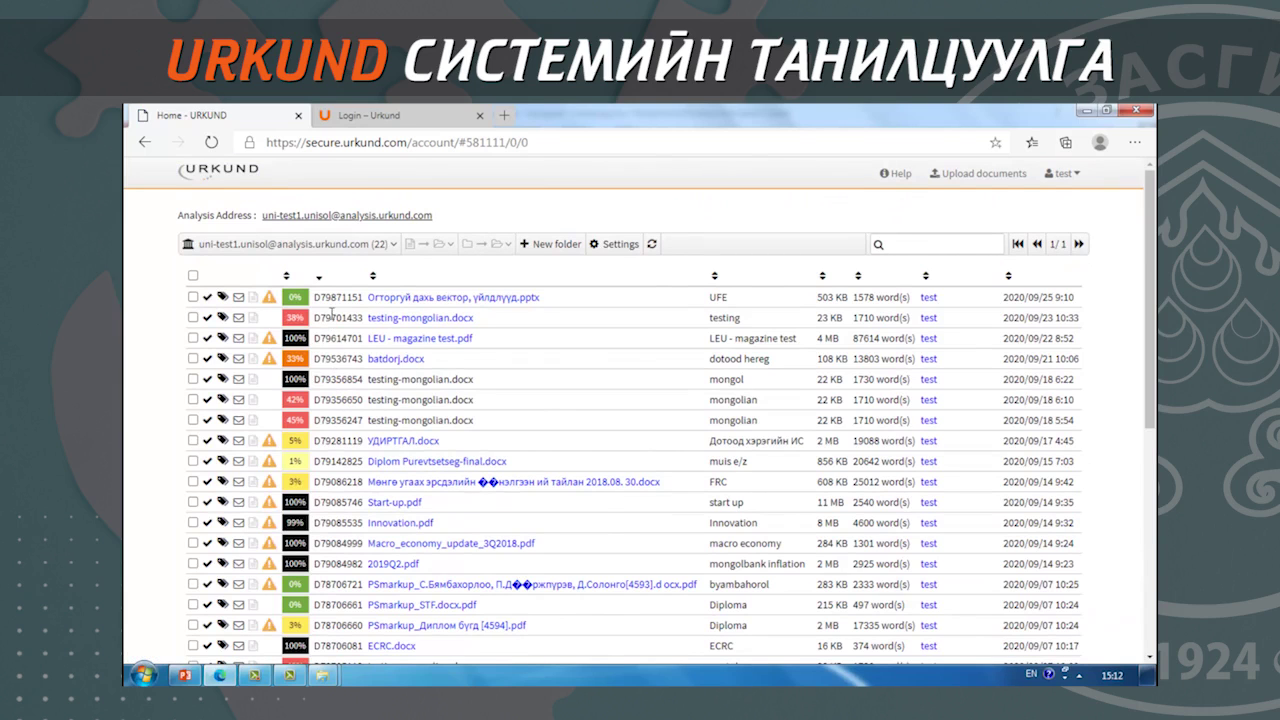
Open the analysis report of the testing-mongolian.docx document scored 38% and bring its browser tab to the front.
left_click(295, 320)
left_click(245, 118)
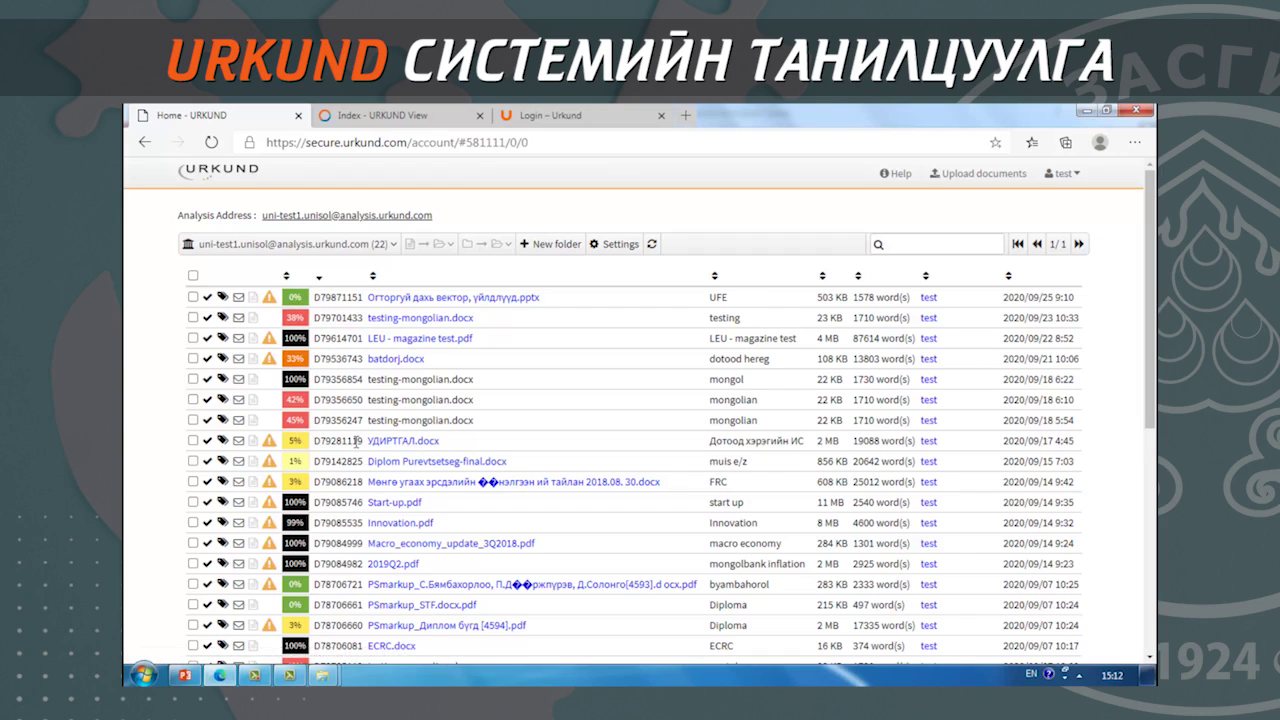
left_click(378, 113)
left_click(250, 114)
left_click(380, 114)
left_click(1051, 623)
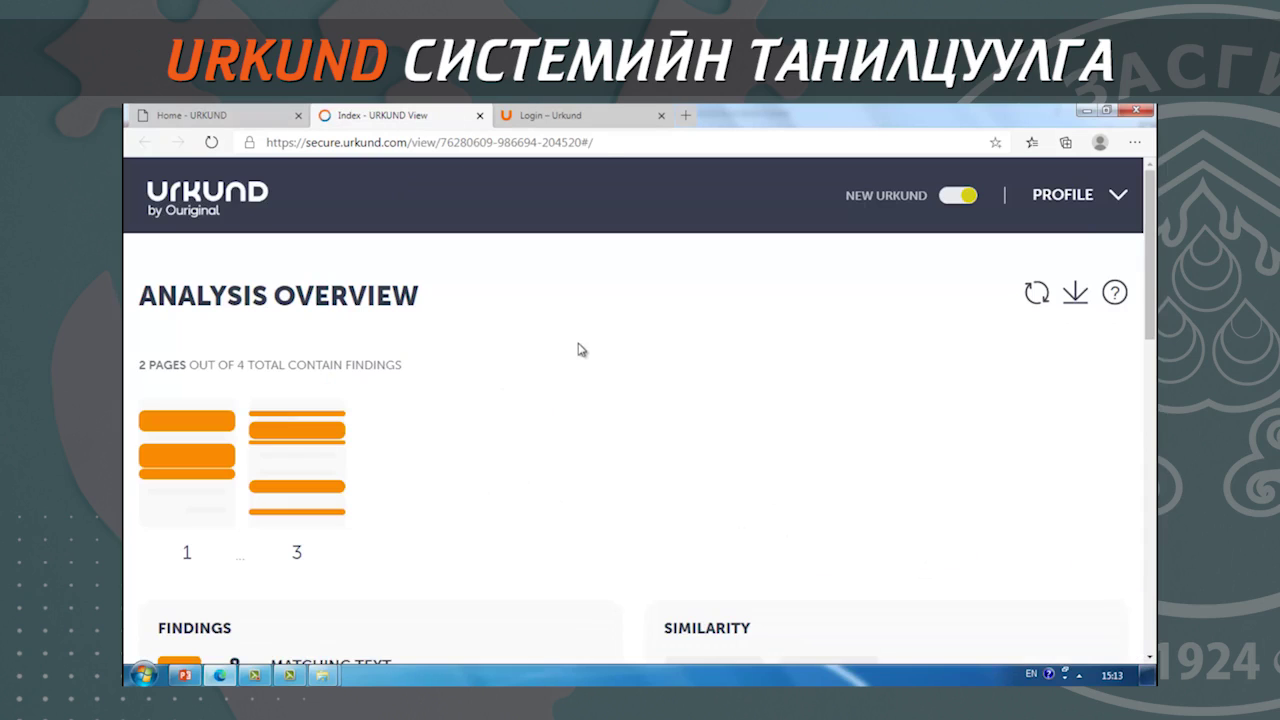
Zoom the analysis report page out so more of the overview fits on screen.
scroll(576, 348, "down", 2)
scroll(576, 348, "down", 2)
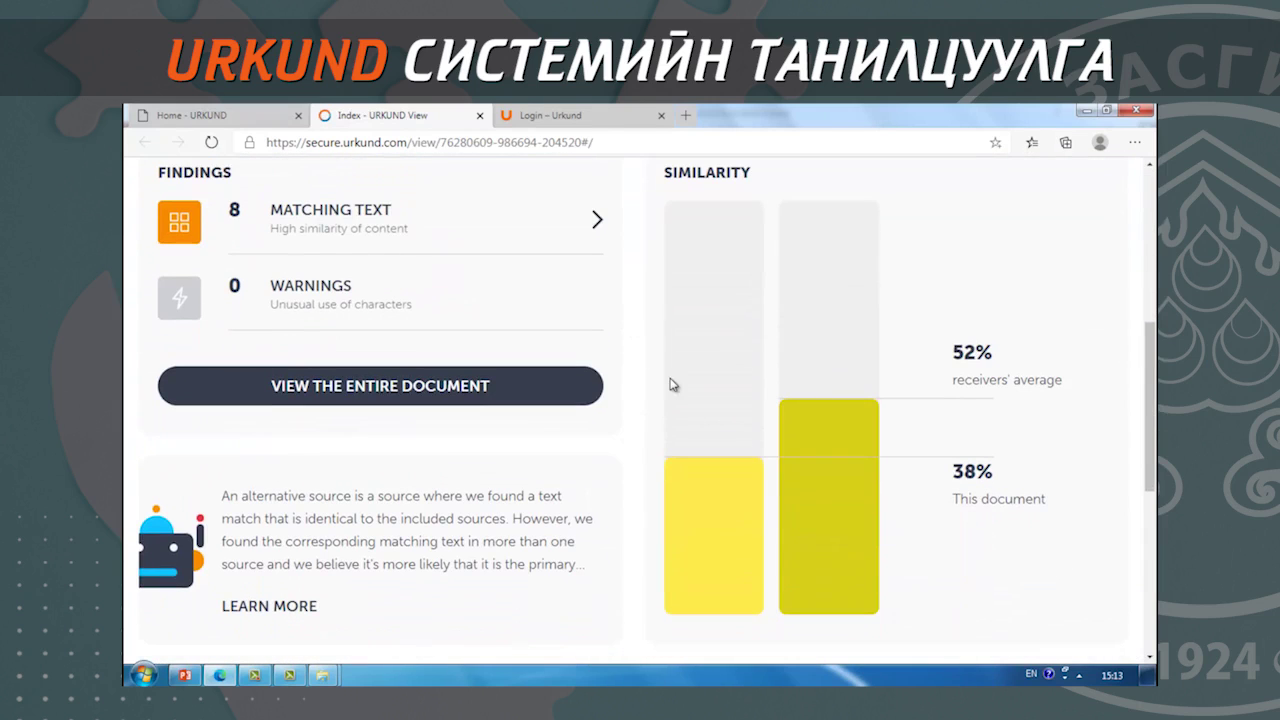
key("ctrl+minus")
key("ctrl+minus")
key("ctrl+minus")
key("ctrl+minus")
scroll(510, 428, "up", 3)
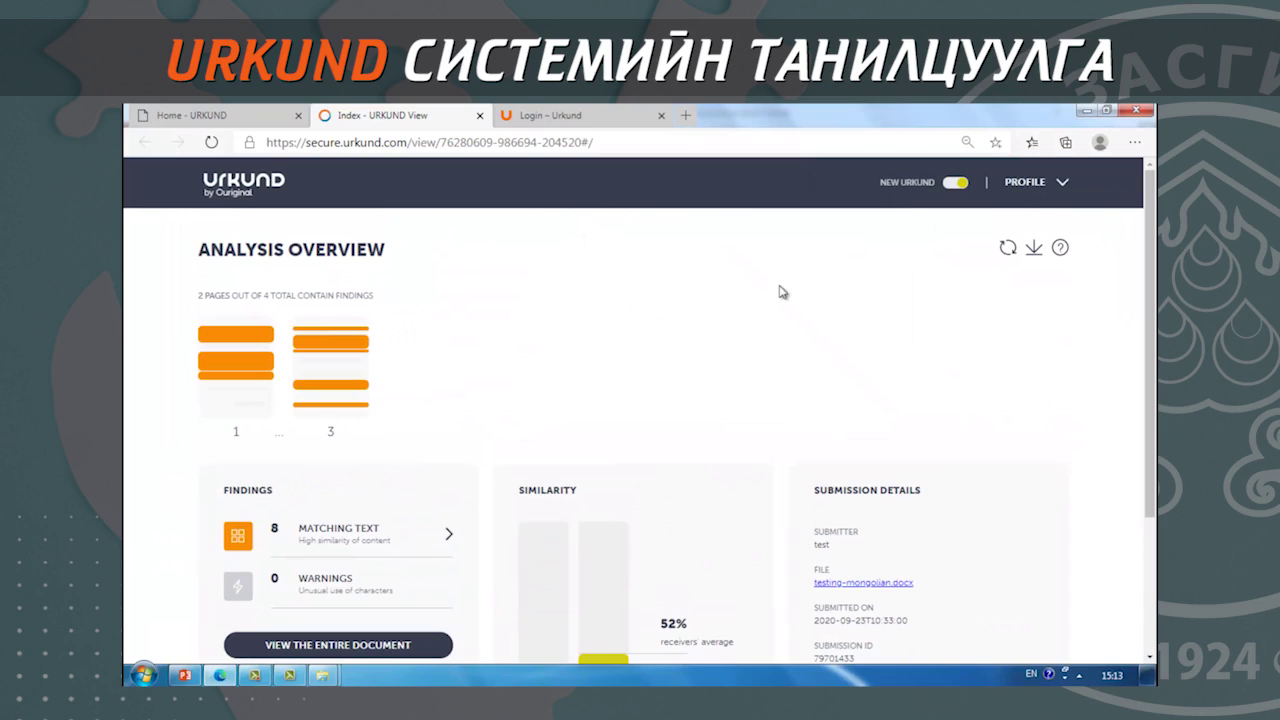
Preview the second matching block on page 1 of the analysis overview and close the preview.
left_click(253, 373)
mouse_move(609, 403)
left_mouse_down()
mouse_move(606, 446)
mouse_move(607, 401)
left_mouse_up()
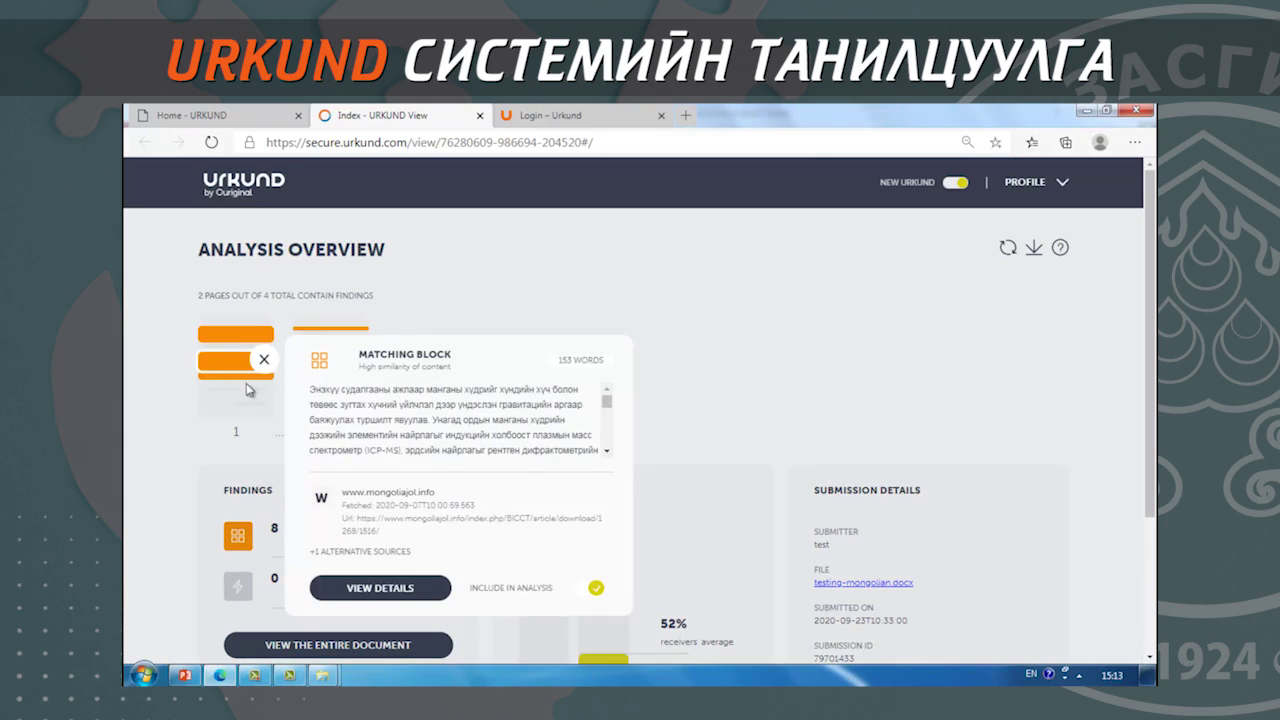
left_click(659, 421)
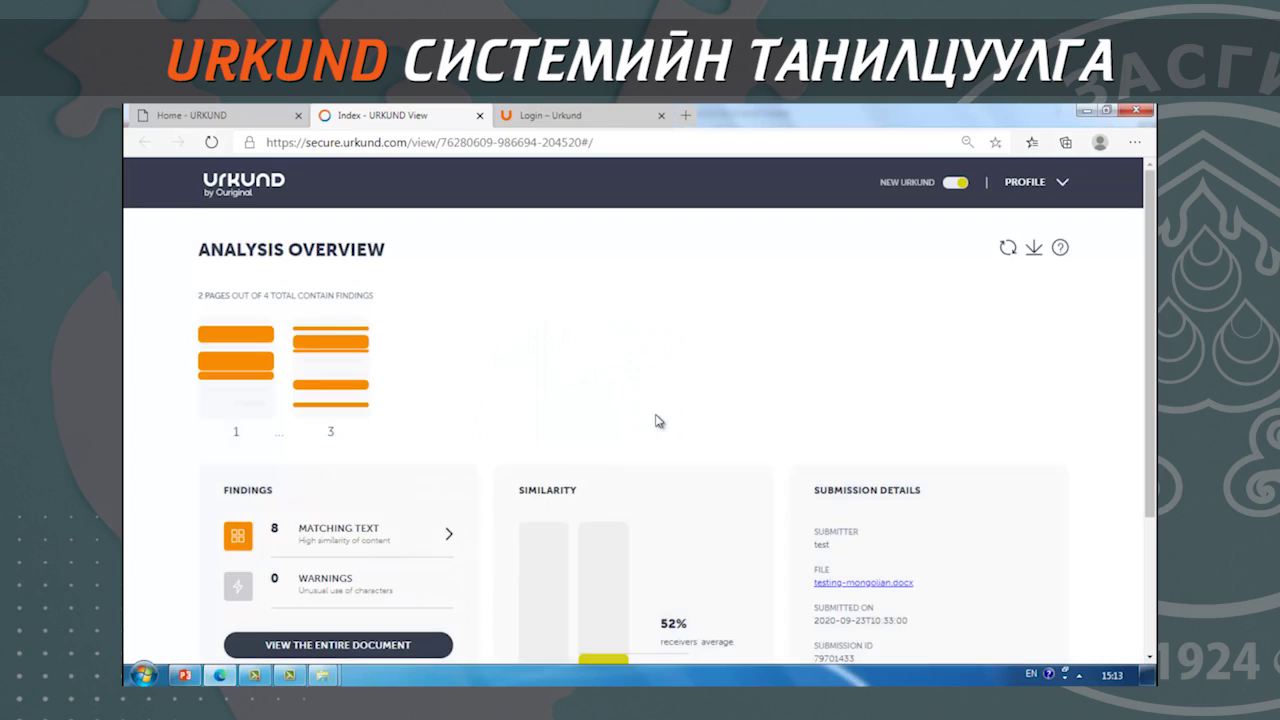
Examine the findings section of the analysis overview, highlighting the warnings entry and its description.
scroll(195, 444, "down", 2)
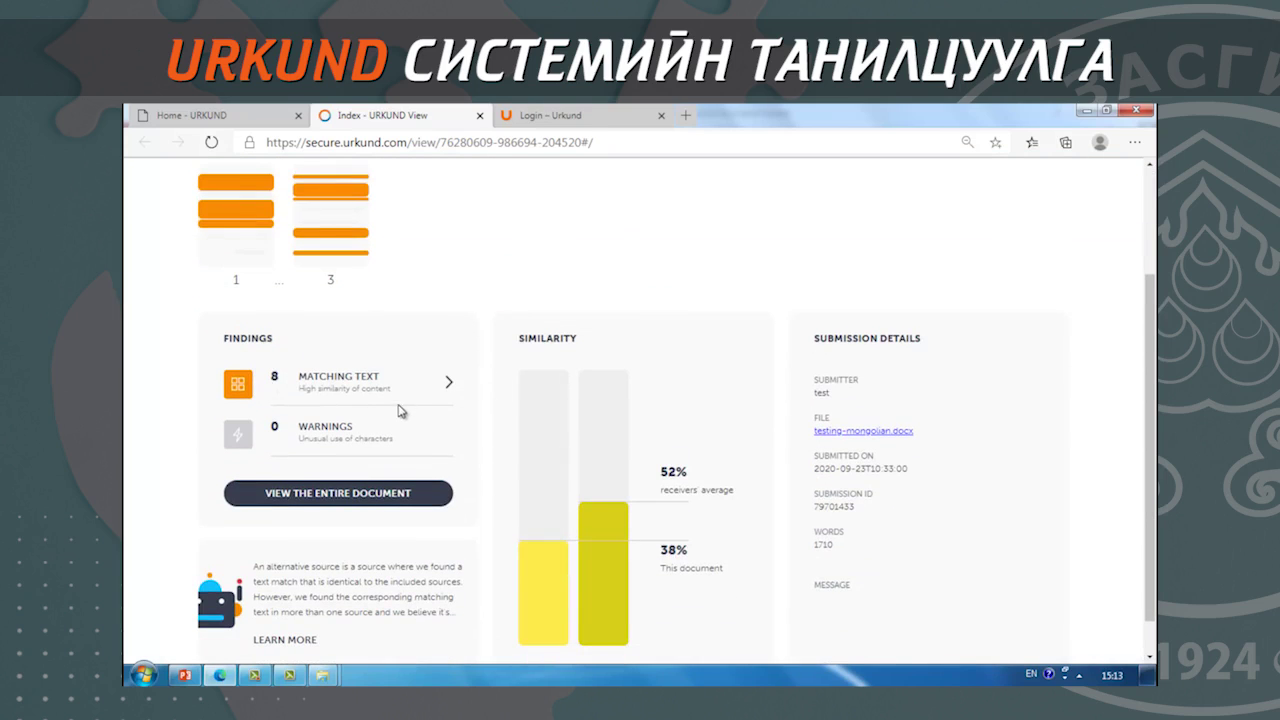
scroll(412, 400, "up", 1)
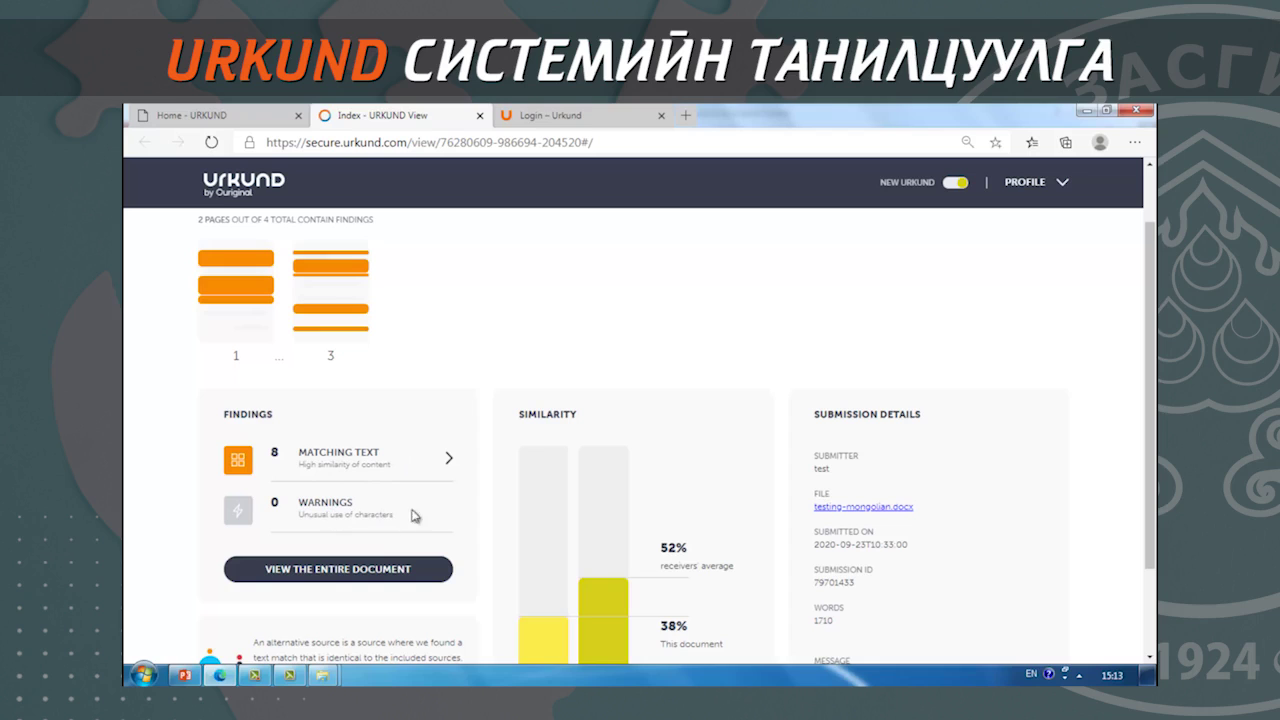
scroll(500, 493, "up", 1)
left_click_drag(395, 551, 298, 544)
left_click(349, 543)
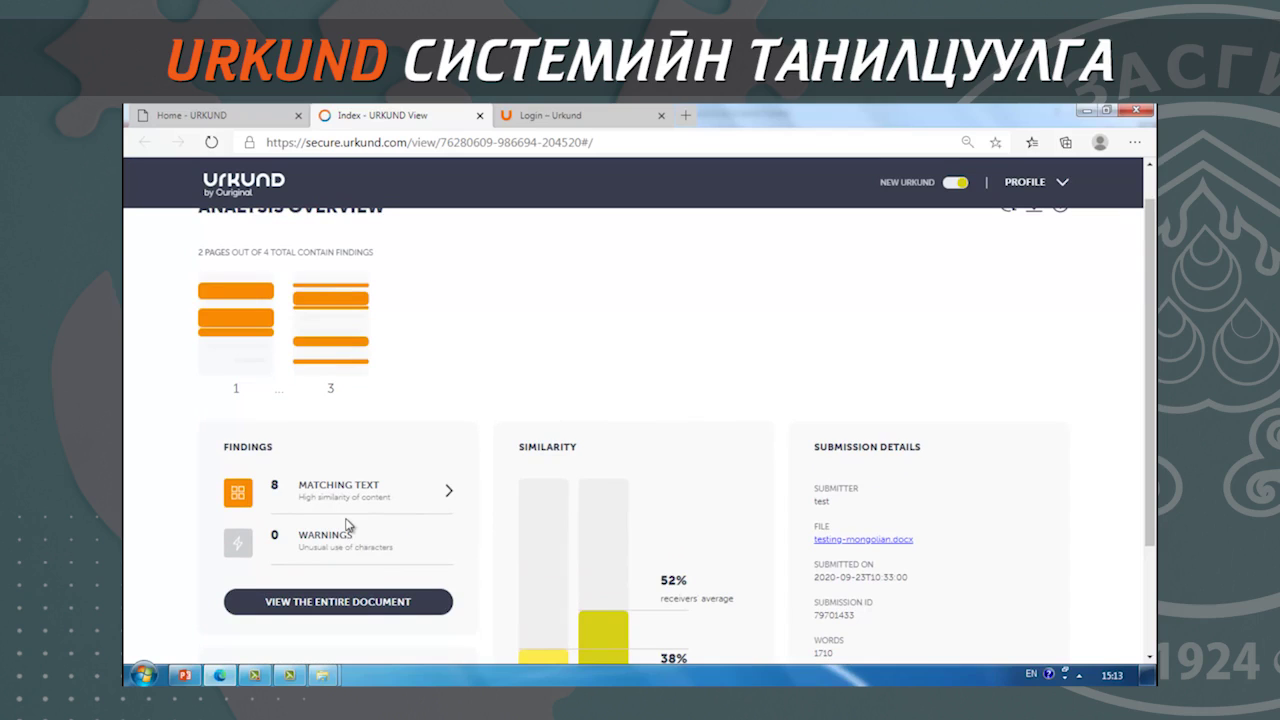
left_click_drag(394, 550, 297, 545)
left_click(327, 541)
mouse_move(309, 549)
left_mouse_down()
mouse_move(335, 549)
mouse_move(297, 542)
left_mouse_up()
Examine the similarity chart, highlighting this document's percentage and the receivers' average.
scroll(482, 466, "down", 2)
left_click(503, 319)
mouse_move(530, 296)
left_mouse_down()
mouse_move(575, 296)
mouse_move(528, 298)
left_mouse_up()
left_click(569, 294)
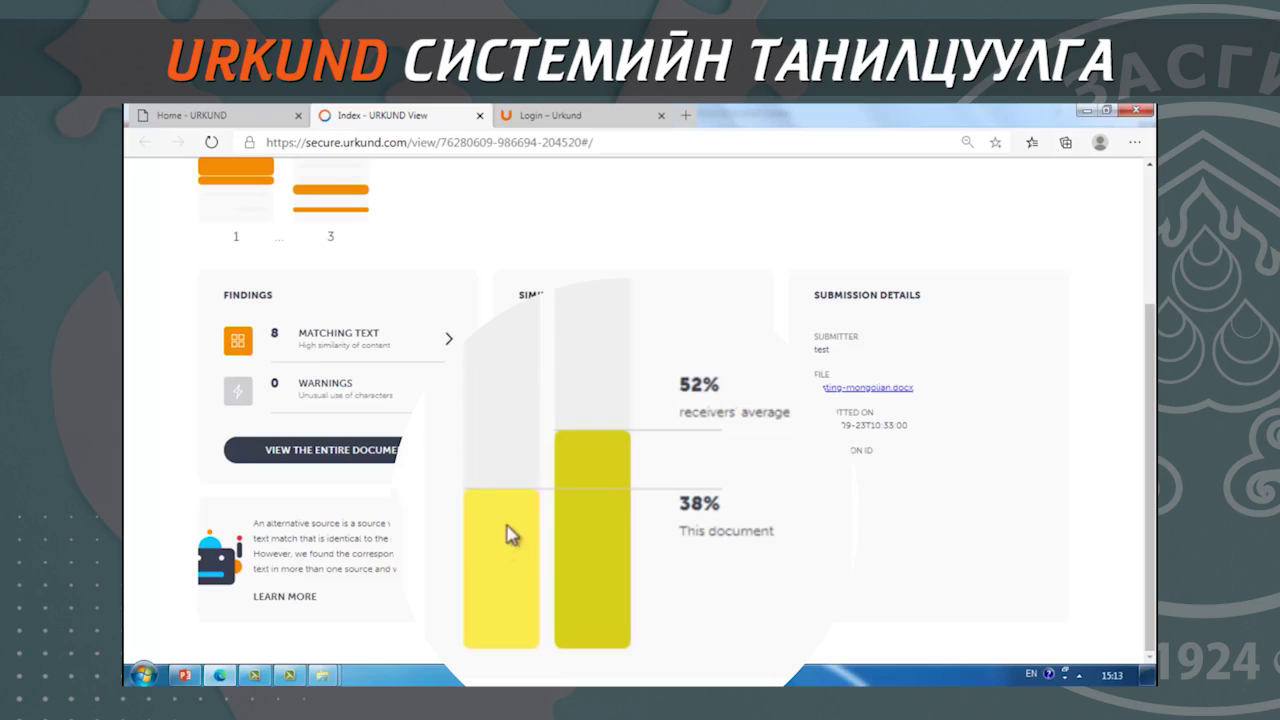
left_click_drag(681, 504, 720, 504)
left_click(700, 503)
mouse_move(684, 382)
left_mouse_down()
mouse_move(751, 410)
mouse_move(694, 425)
mouse_move(674, 395)
left_mouse_up()
left_click(751, 411)
left_click(740, 449)
left_click_drag(742, 449, 682, 449)
left_click(708, 452)
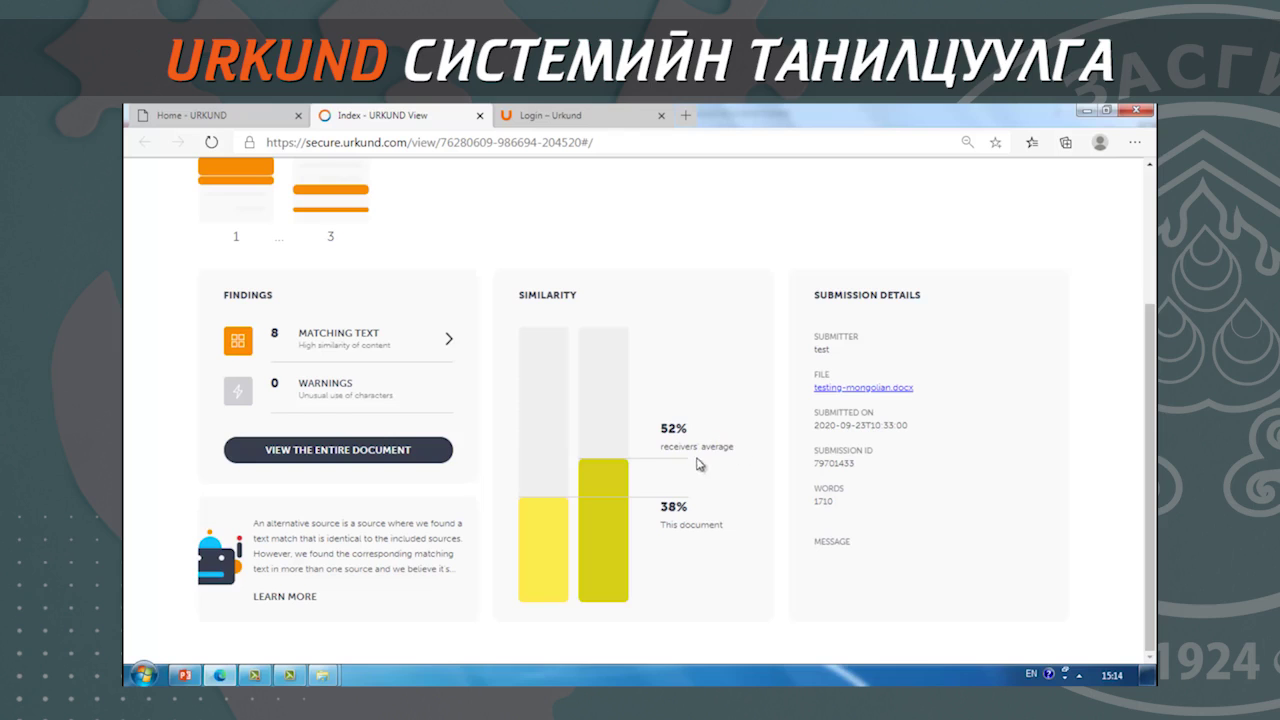
scroll(620, 495, "up", 2)
scroll(590, 500, "down", 1)
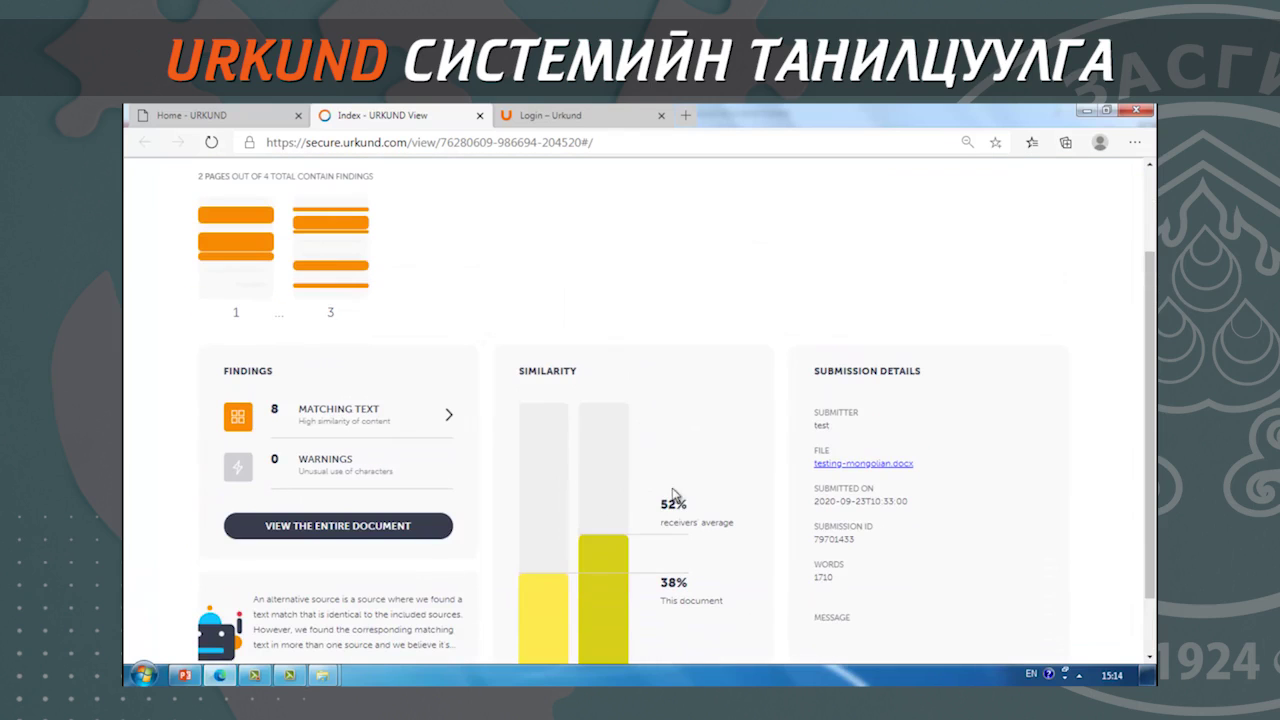
Examine the submission details, highlighting the section heading, the word count and the message field.
left_click_drag(816, 368, 896, 390)
left_click(855, 372)
left_click_drag(820, 370, 906, 372)
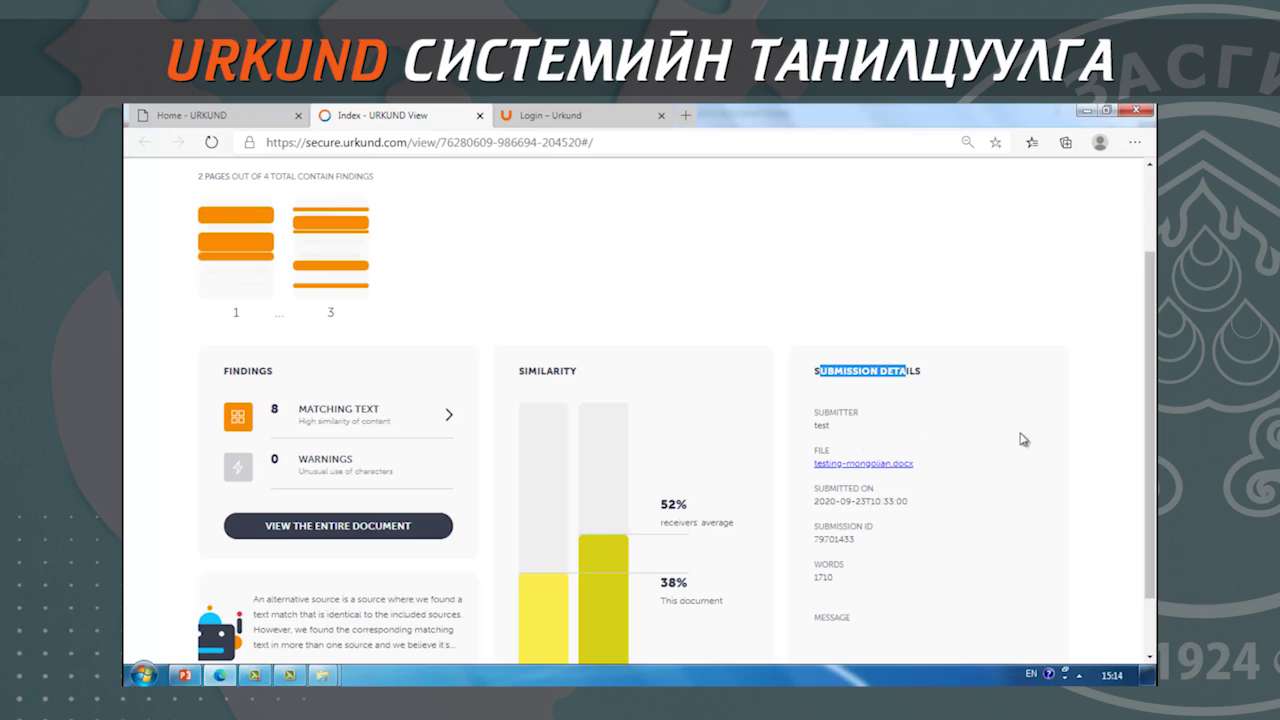
left_click(944, 512)
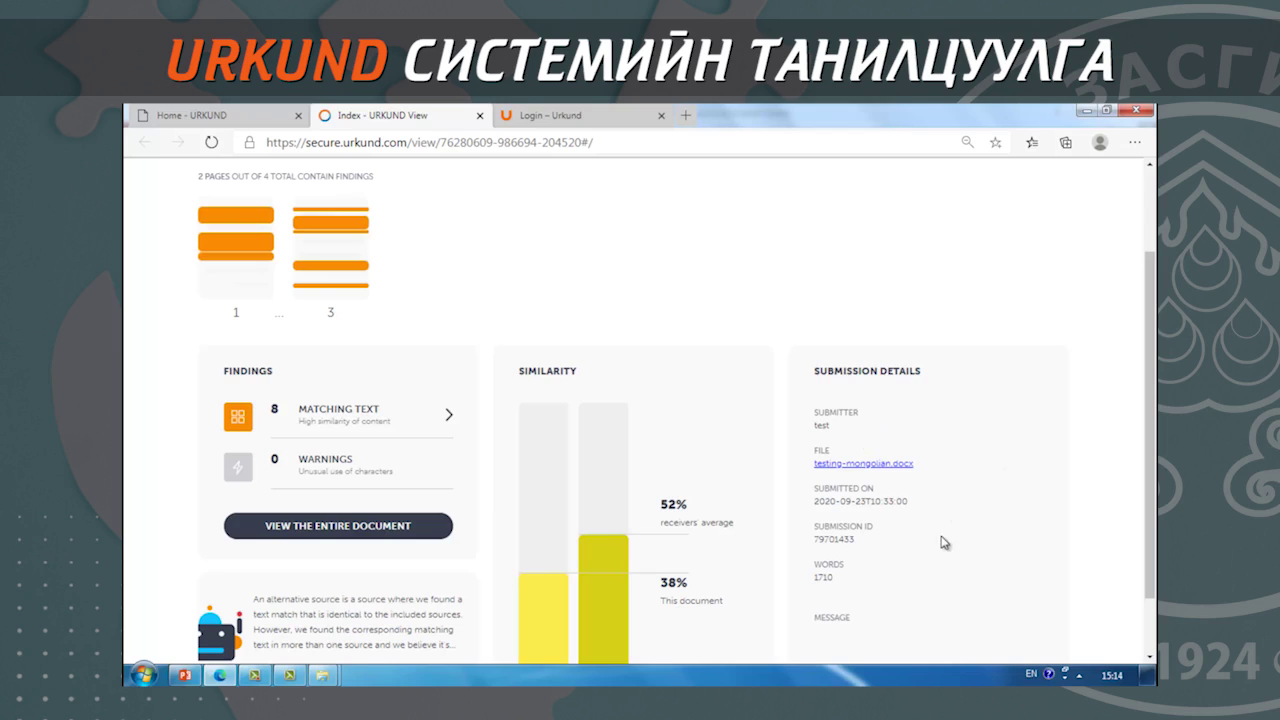
left_click_drag(834, 587, 897, 576)
left_click(897, 576)
scroll(767, 553, "down", 1)
left_click_drag(817, 539, 862, 586)
left_click(860, 587)
left_click_drag(822, 540, 901, 595)
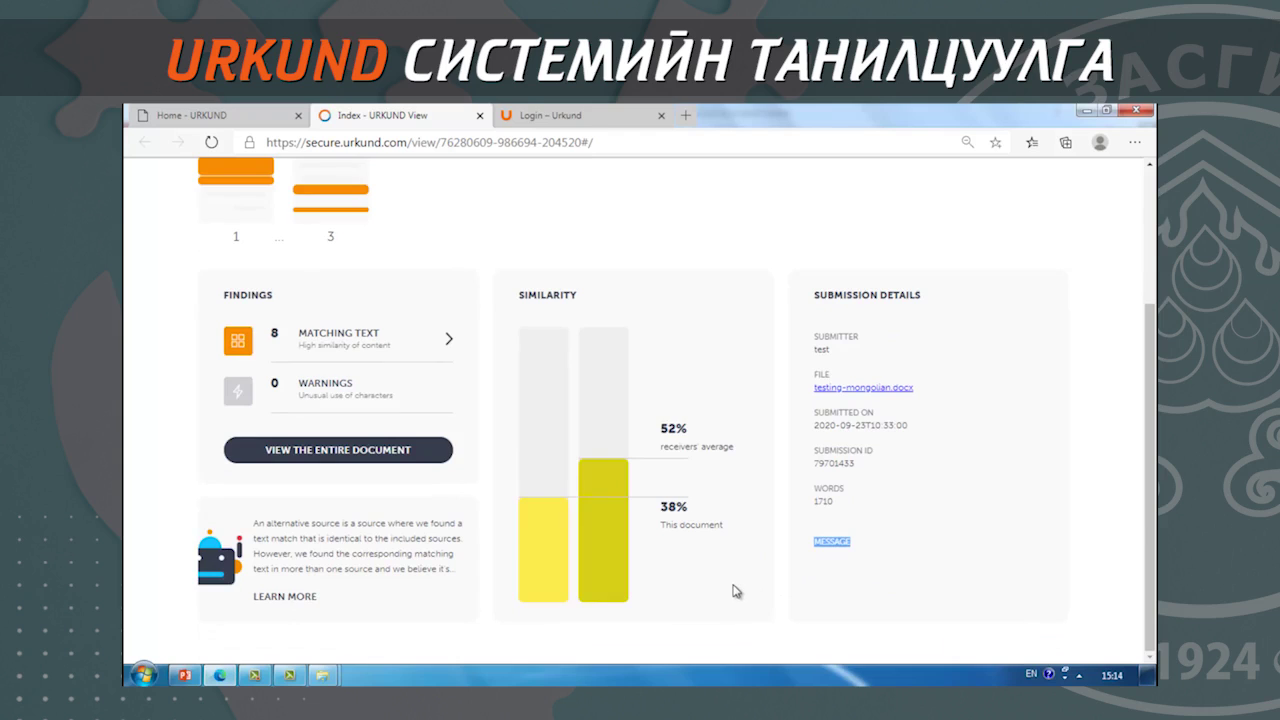
Open the entire document view of the report and highlight the submitter, file and similarity information.
scroll(735, 591, "up", 3)
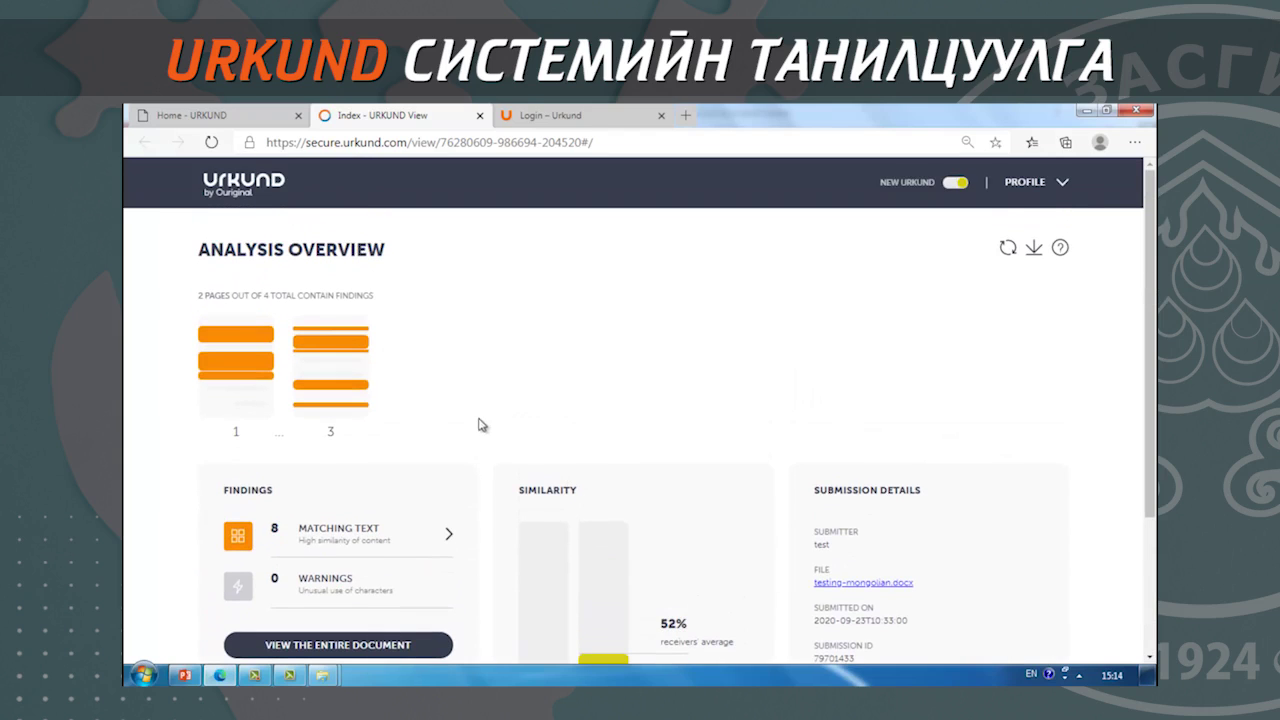
scroll(466, 386, "down", 3)
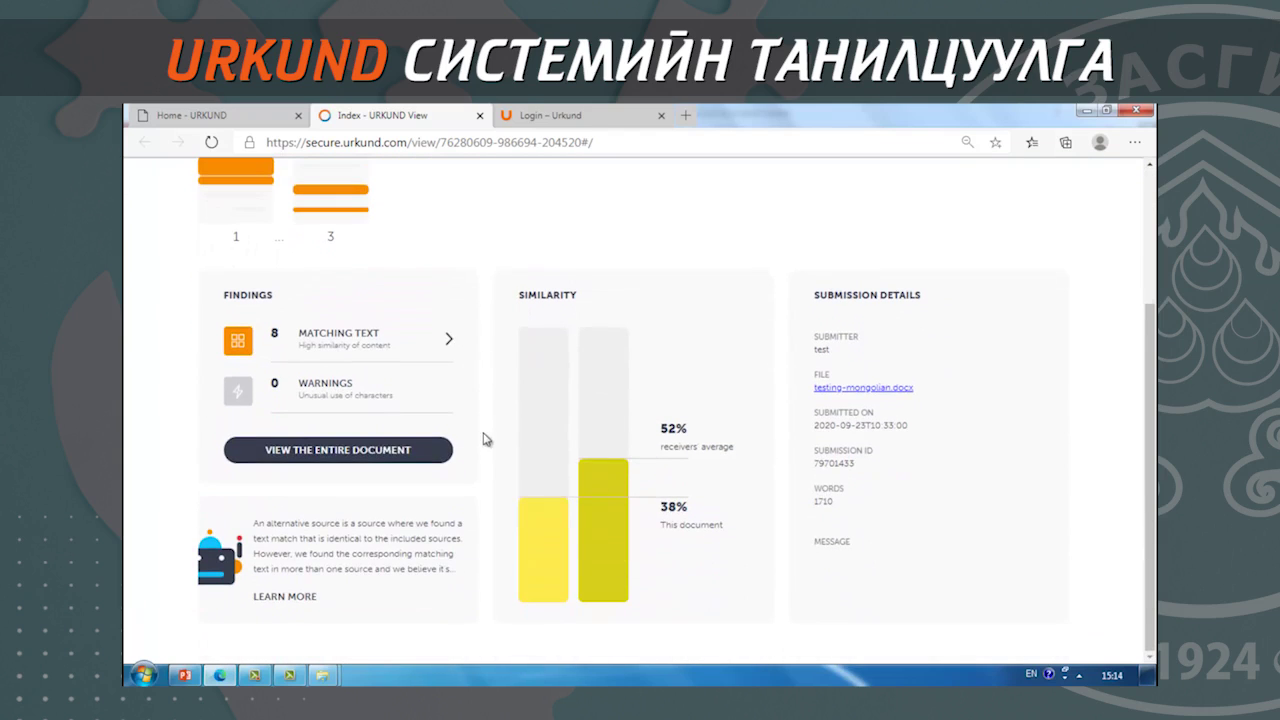
left_click(412, 458)
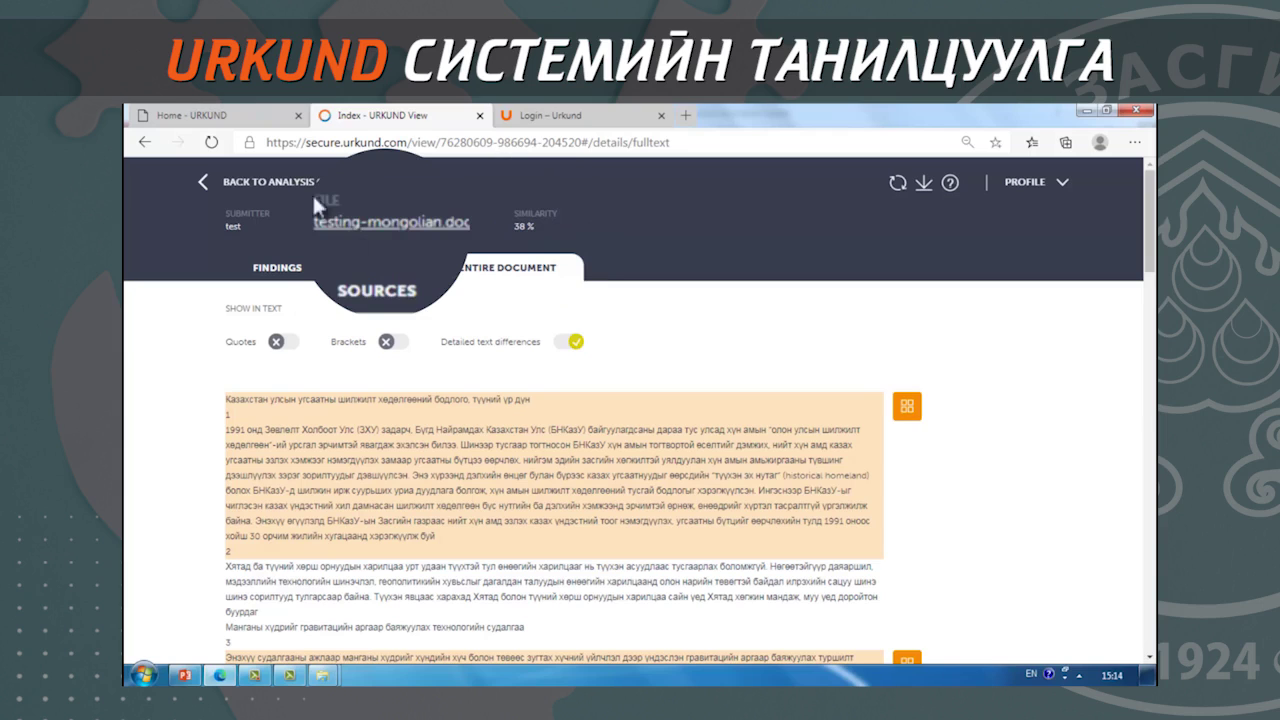
triple_click(232, 228)
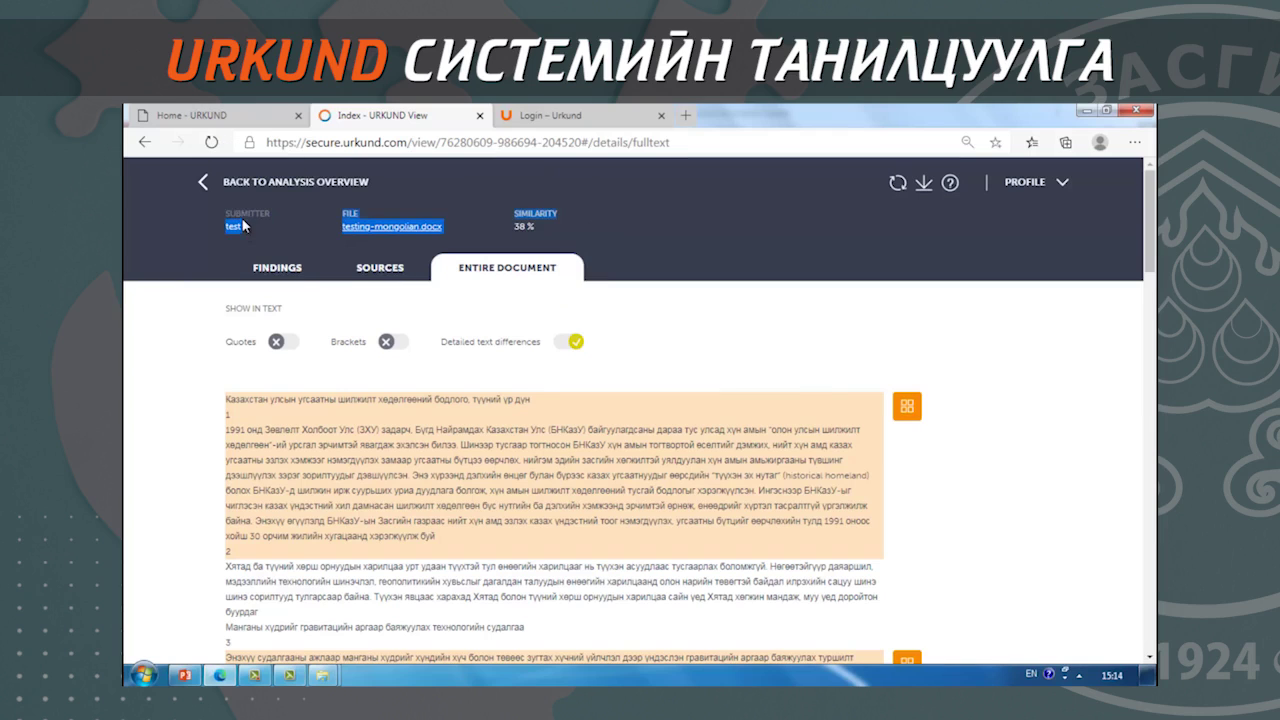
left_click(245, 229)
Open the report's findings and compare the first submitted passage with its matching text and source.
left_click(276, 268)
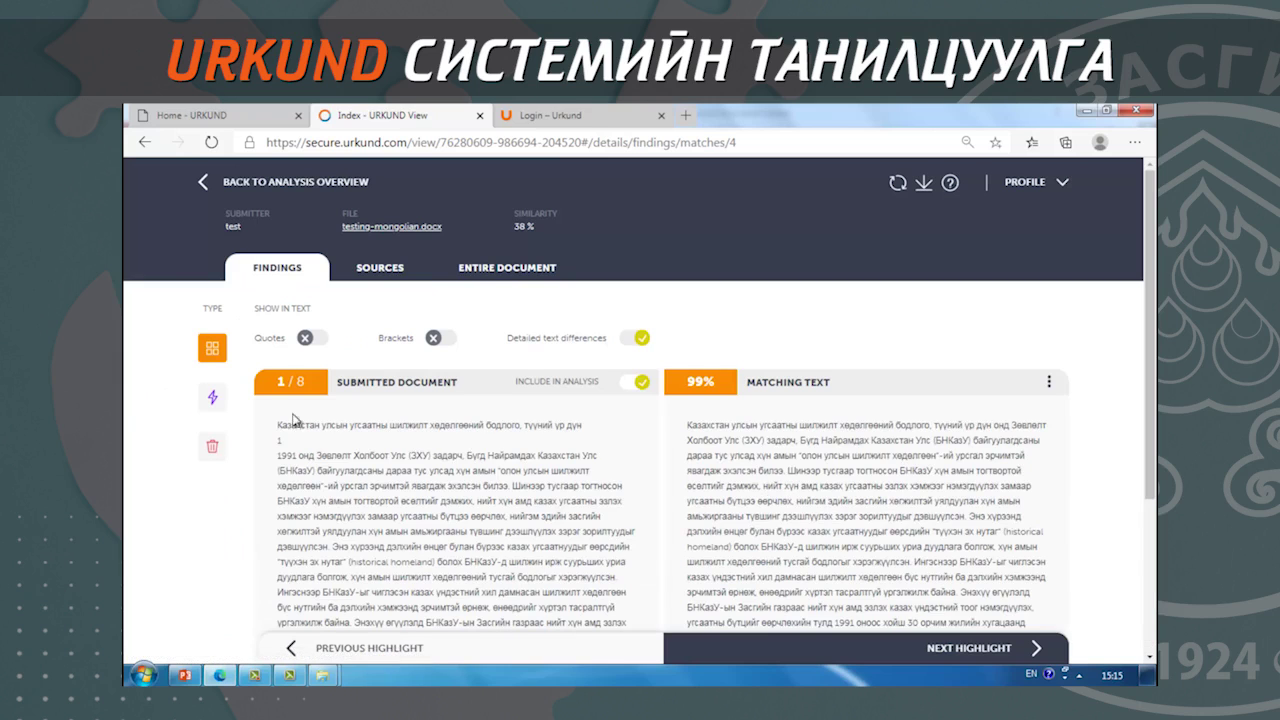
scroll(560, 462, "down", 2)
scroll(697, 549, "up", 2)
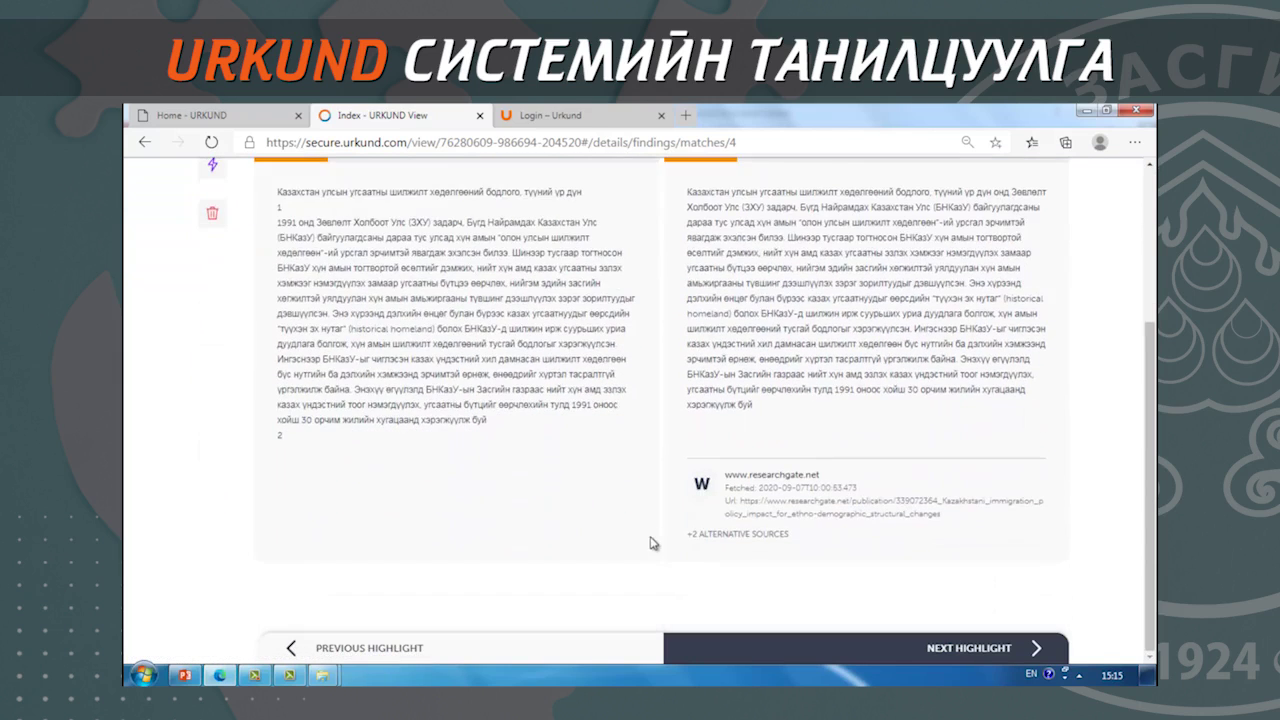
triple_click(817, 443)
left_click(773, 475)
triple_click(757, 456)
left_click(725, 486)
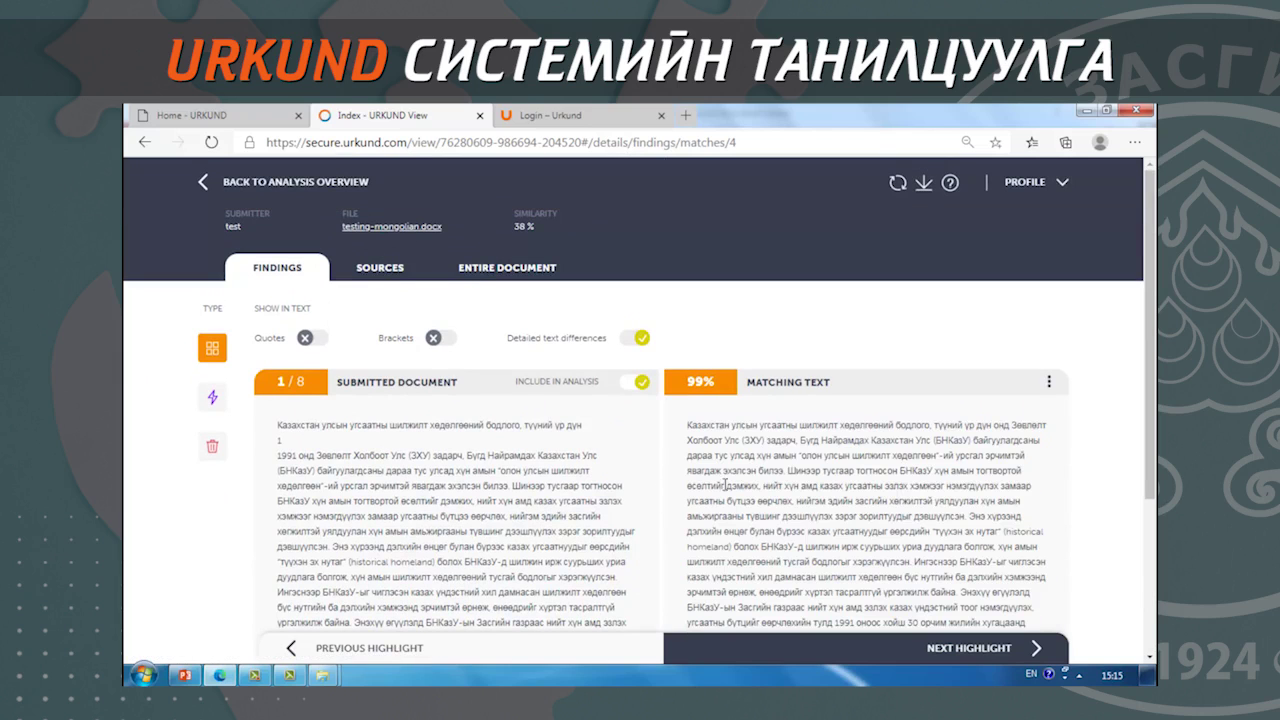
triple_click(353, 486)
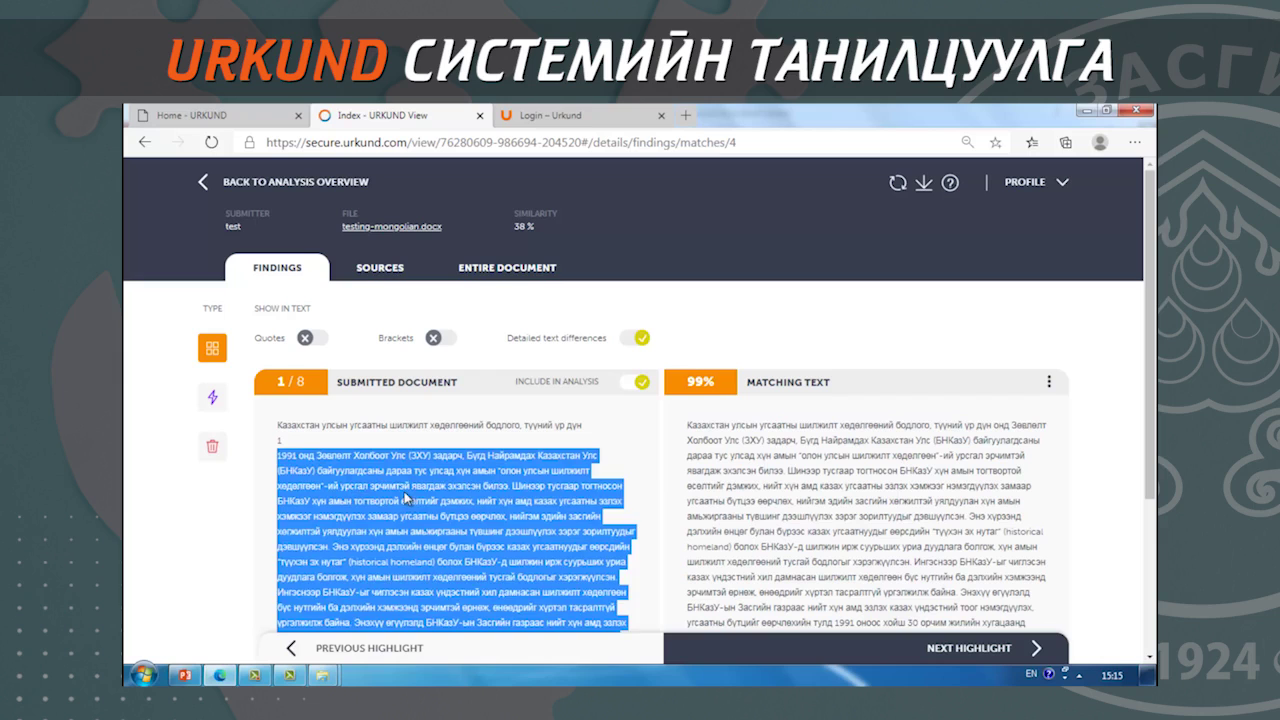
left_click(385, 484)
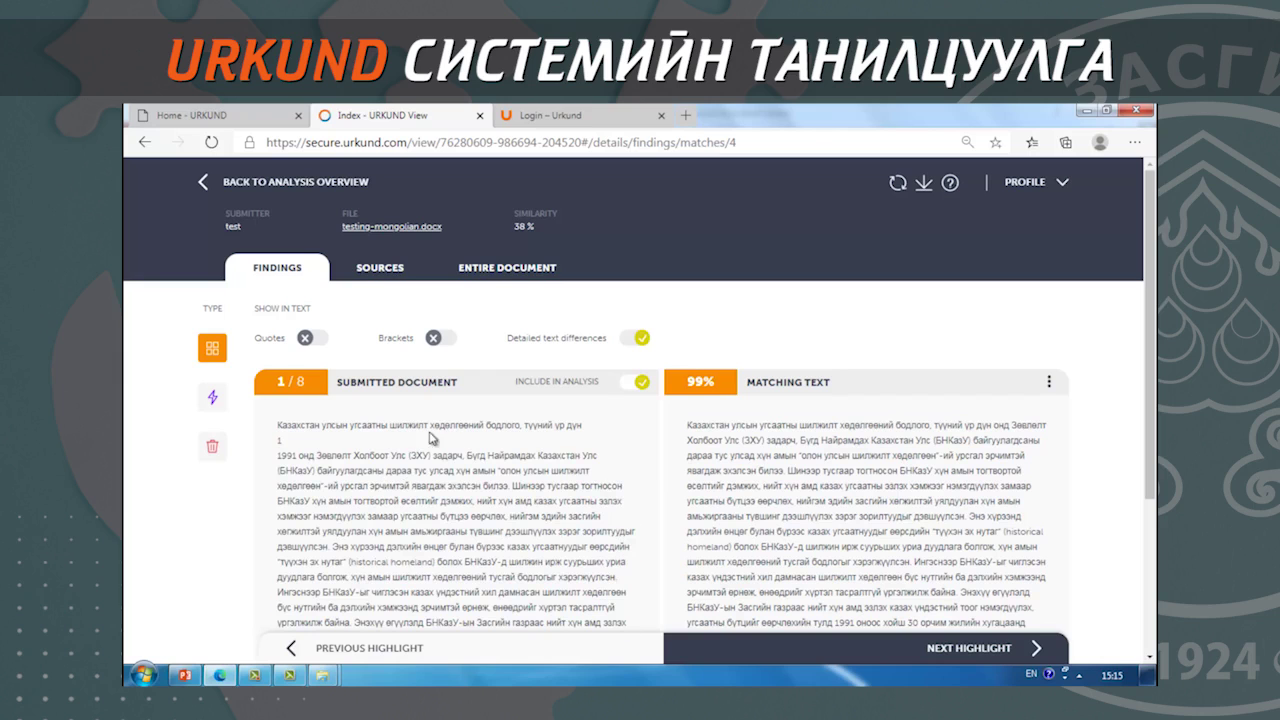
scroll(442, 437, "down", 1)
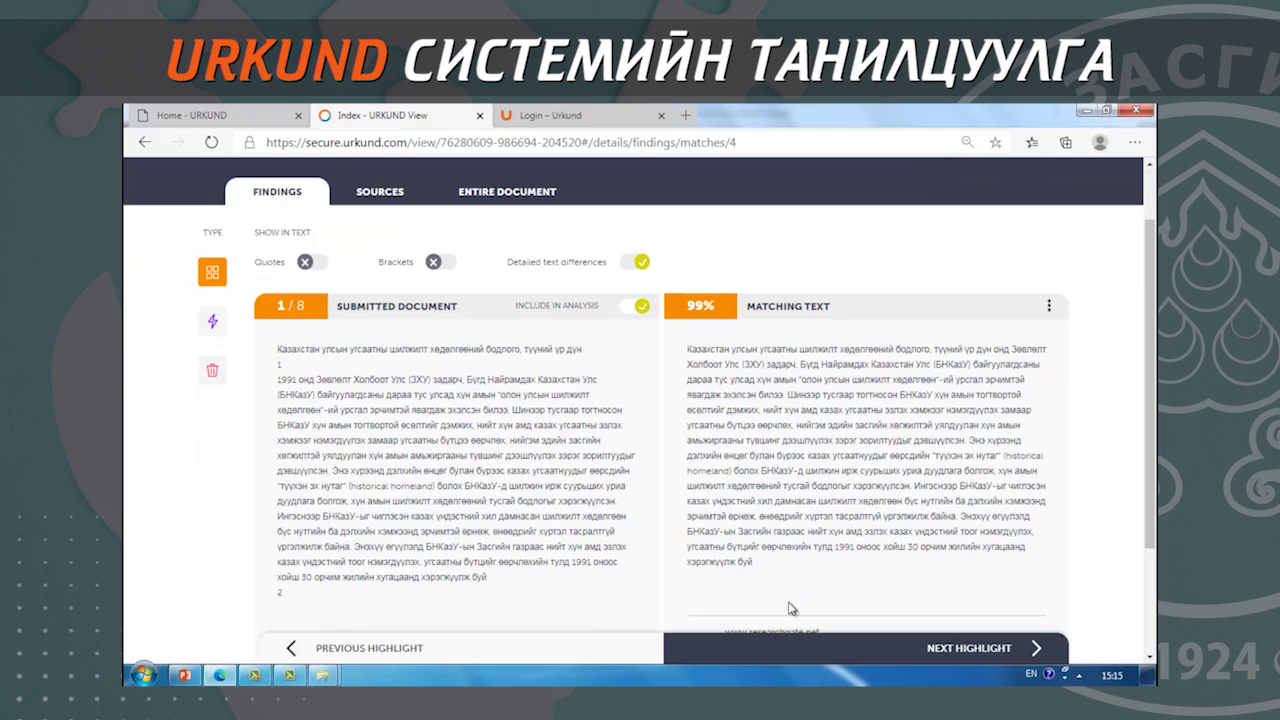
Go to the third highlight and turn on the display of quotes and brackets in the text.
left_click(890, 640)
left_click(942, 650)
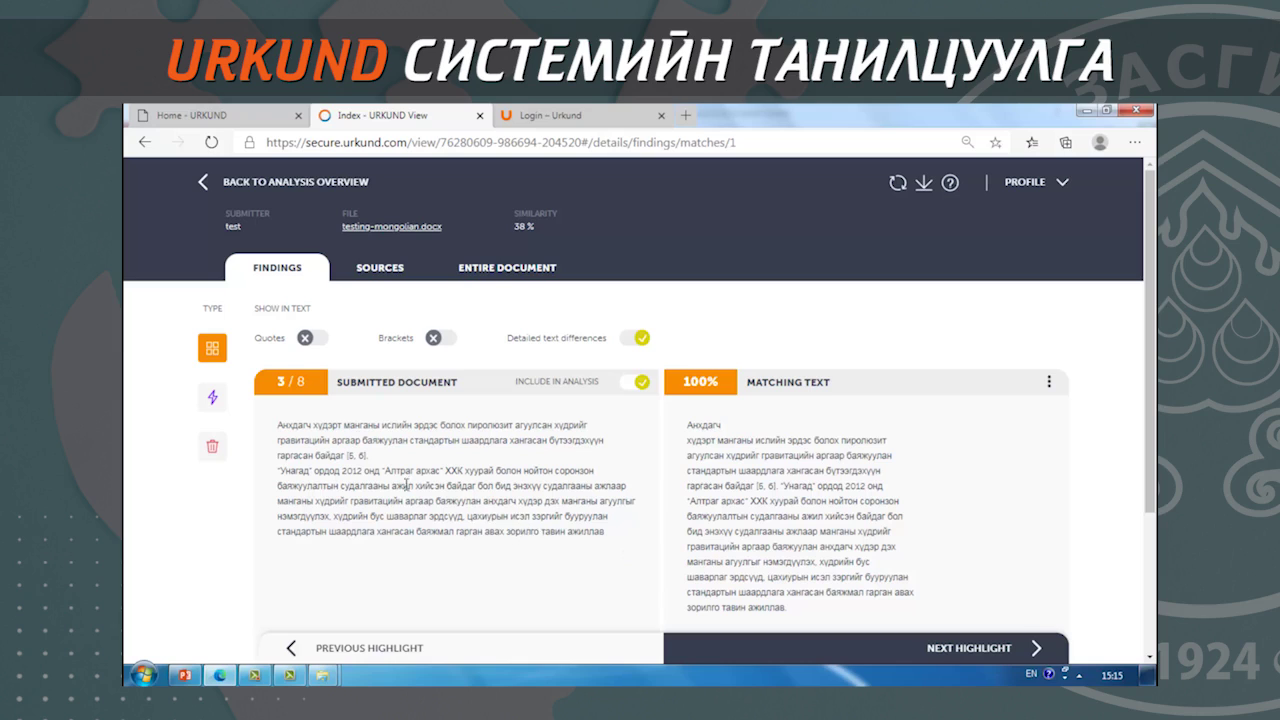
left_click(316, 345)
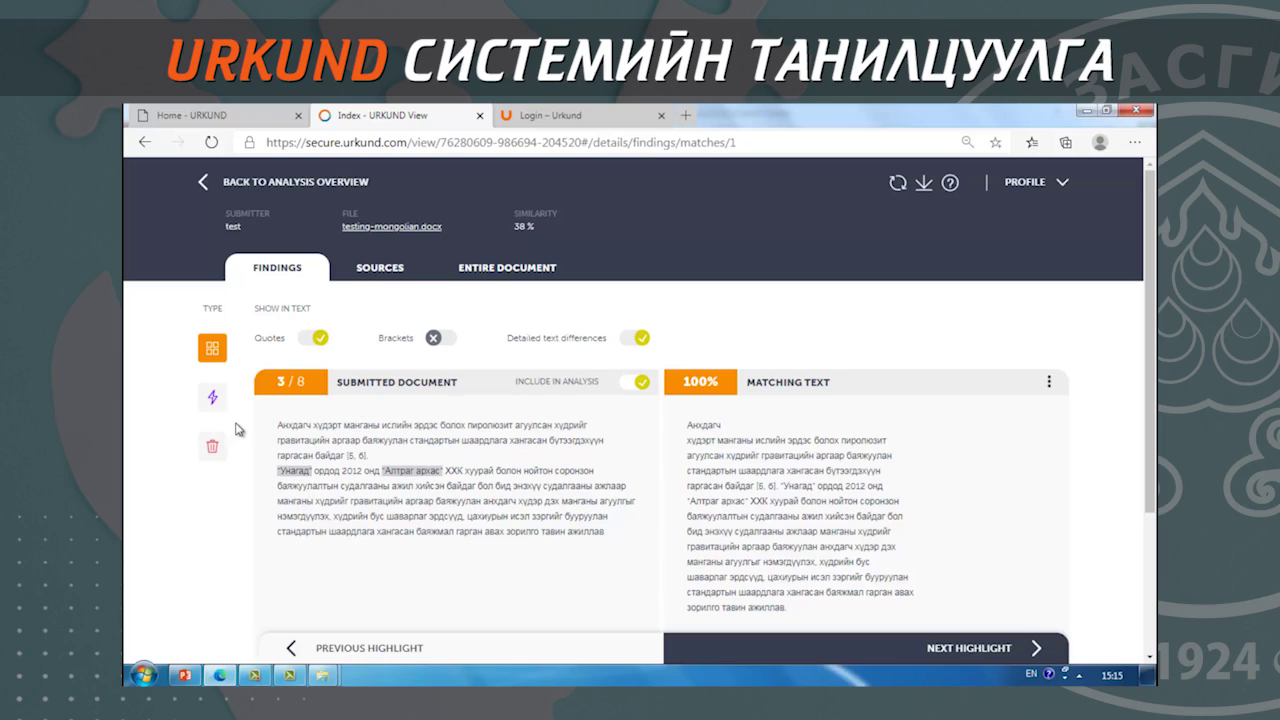
left_click(444, 342)
mouse_move(369, 457)
left_mouse_down()
mouse_move(335, 457)
mouse_move(362, 471)
left_mouse_up()
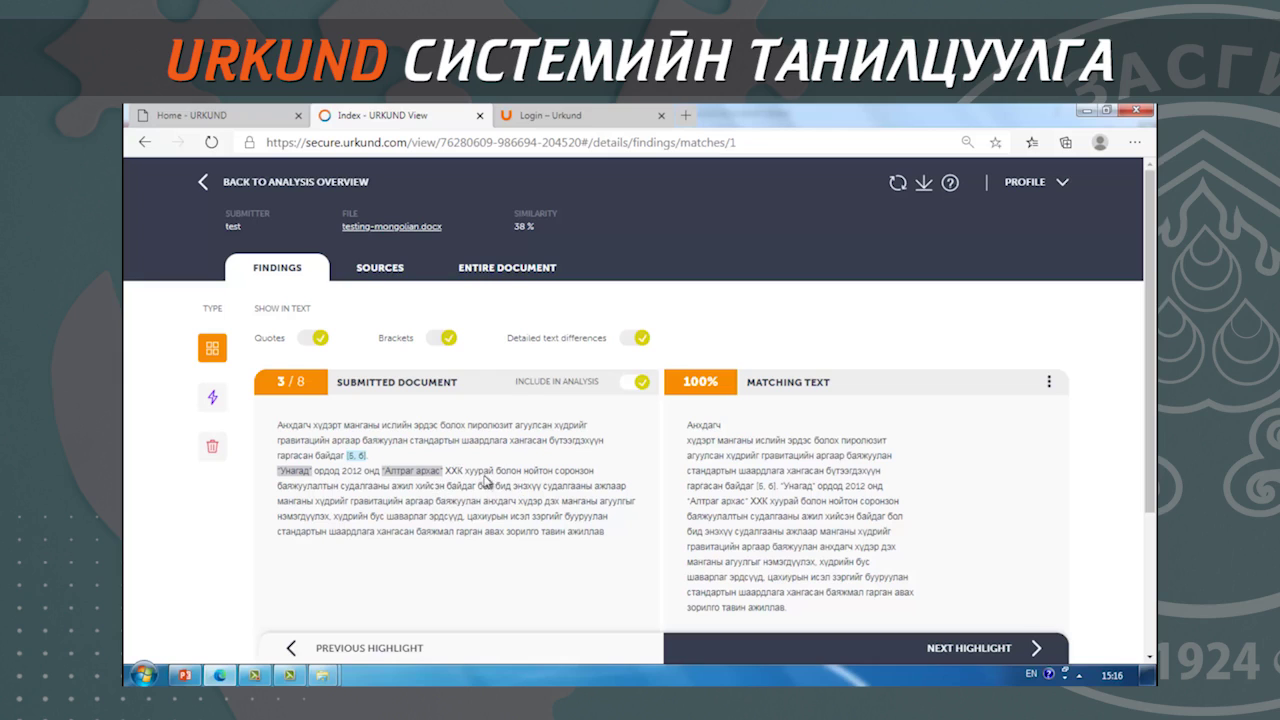
Exclude the third highlight from the analysis and include it again, checking how the similarity value responds.
left_click_drag(517, 501, 500, 488)
left_click(470, 513)
left_click(637, 383)
left_click(630, 383)
left_click(633, 385)
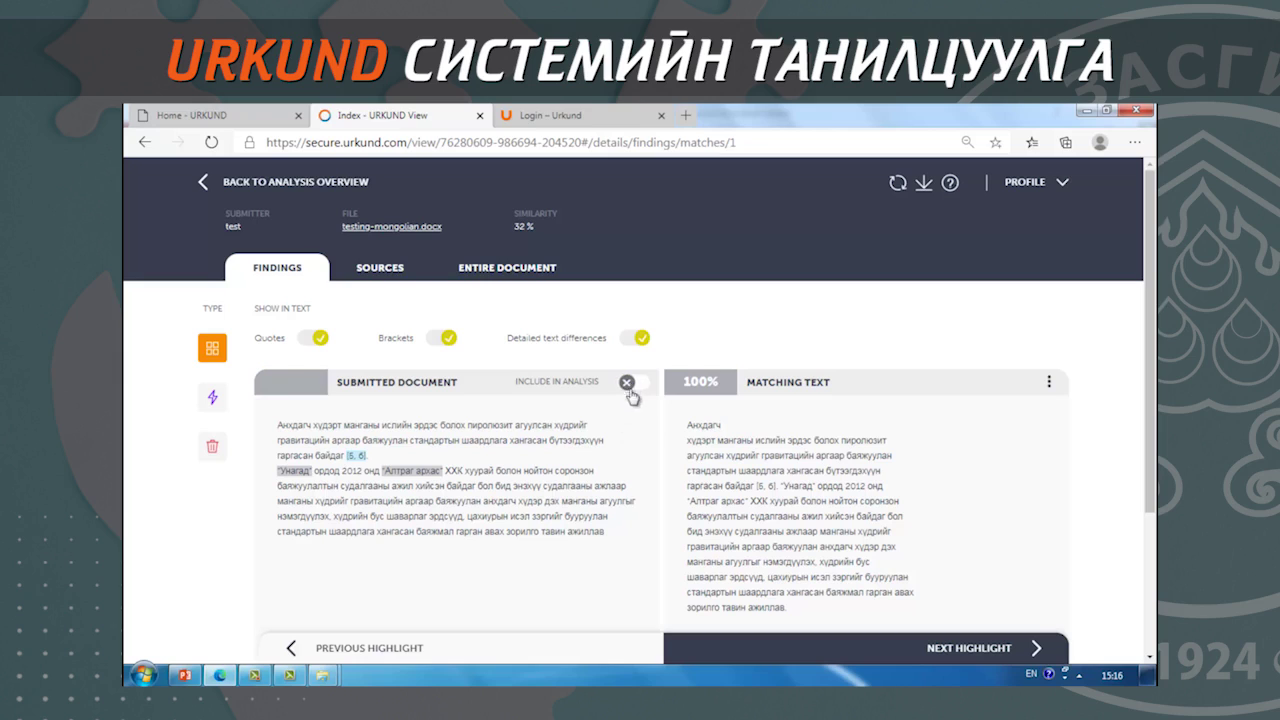
left_click(630, 386)
left_click(630, 386)
left_click(627, 383)
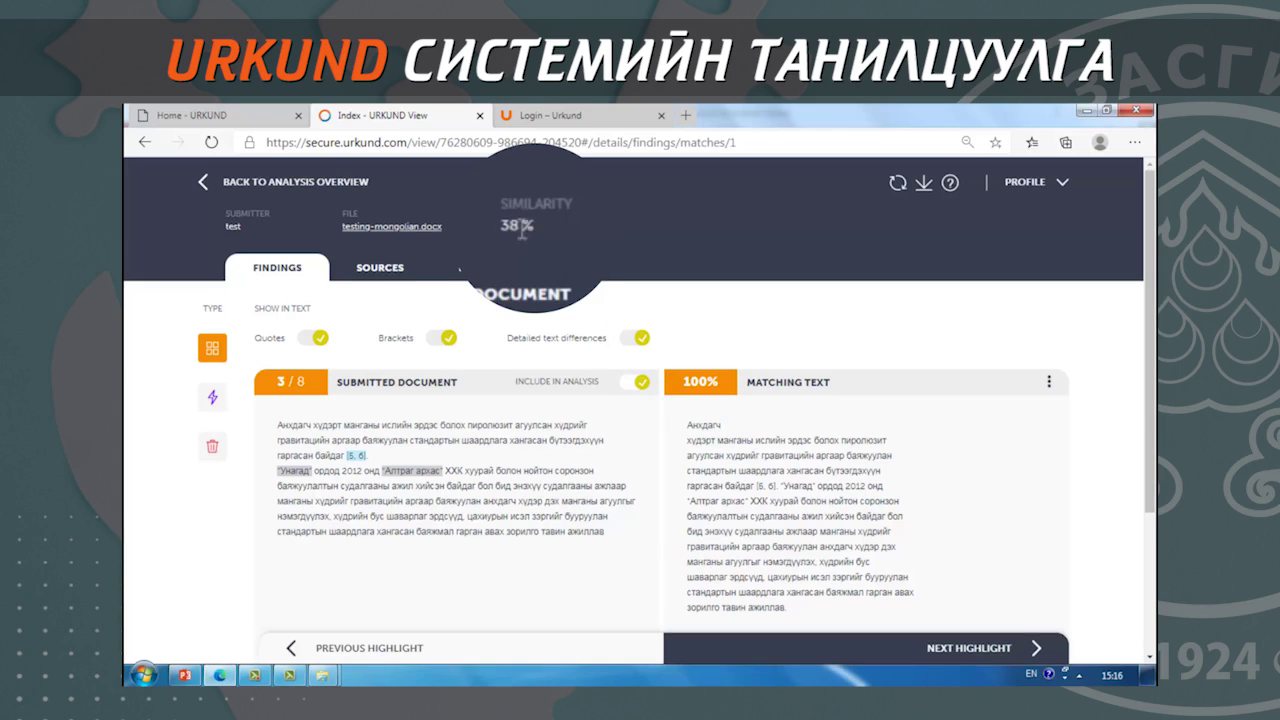
left_click_drag(538, 225, 508, 210)
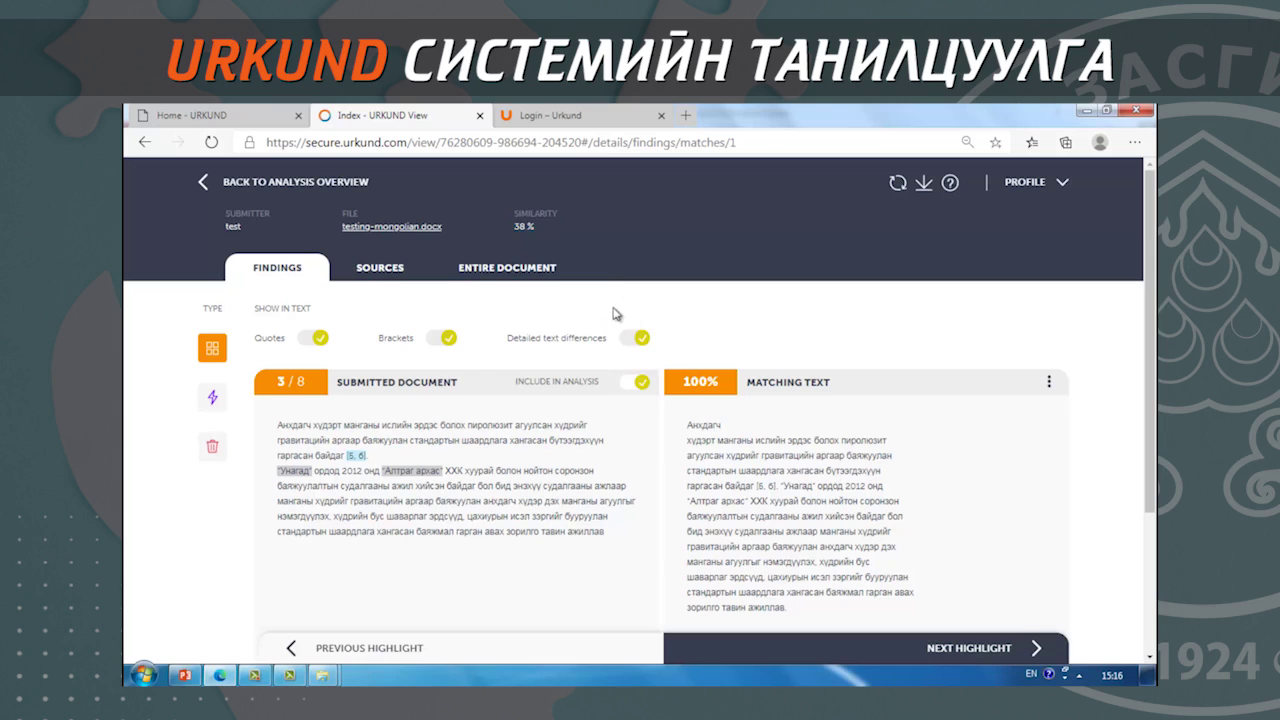
left_click(635, 382)
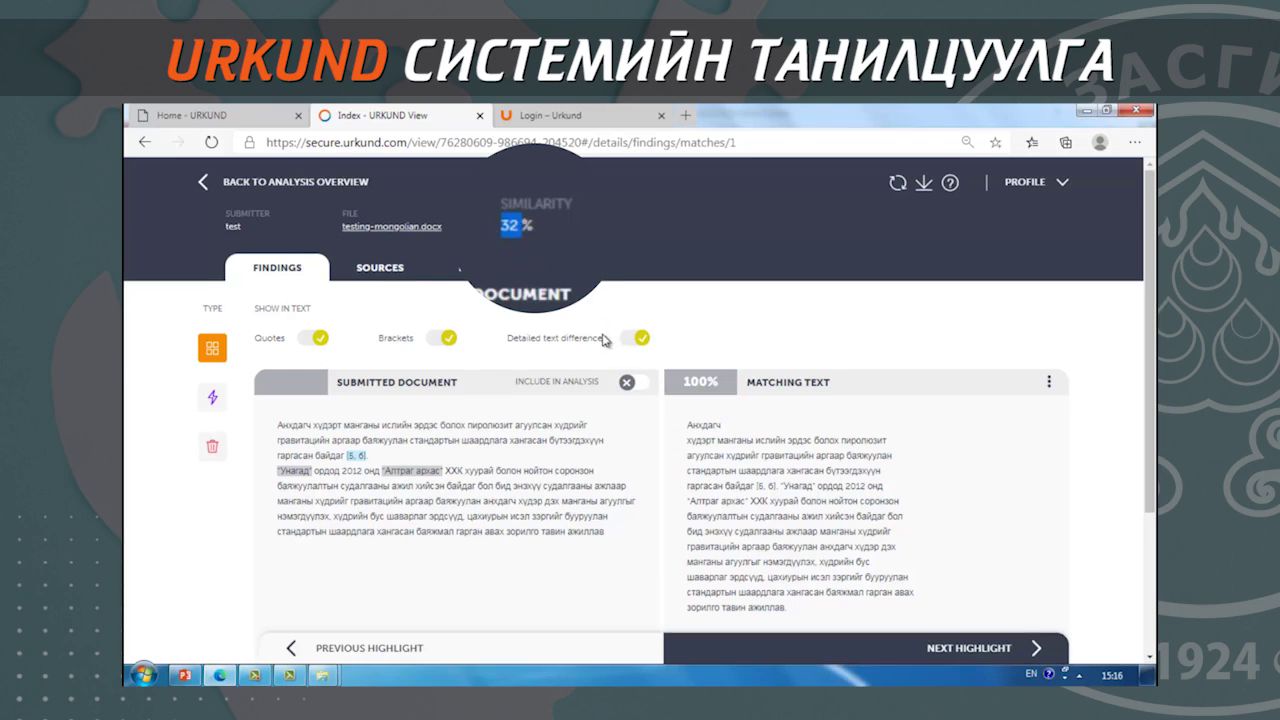
left_click(633, 382)
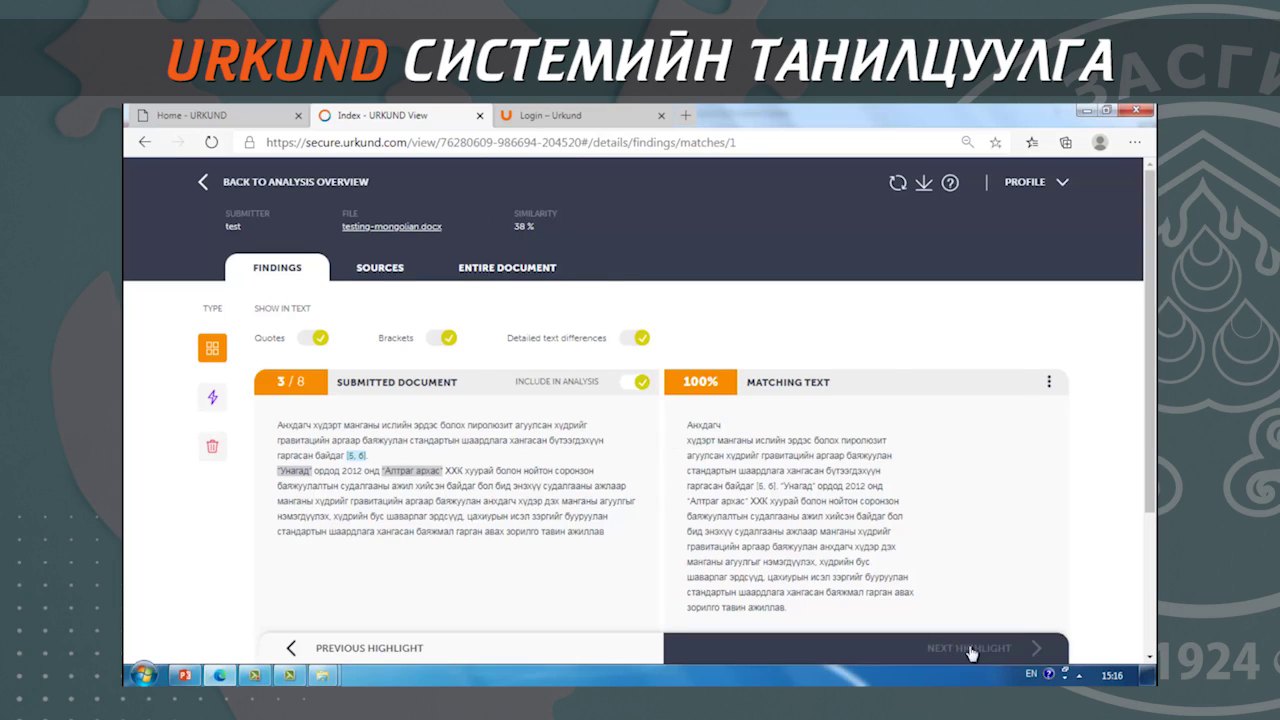
Advance through the following highlights to the sixth finding.
left_click(932, 648)
left_click(932, 648)
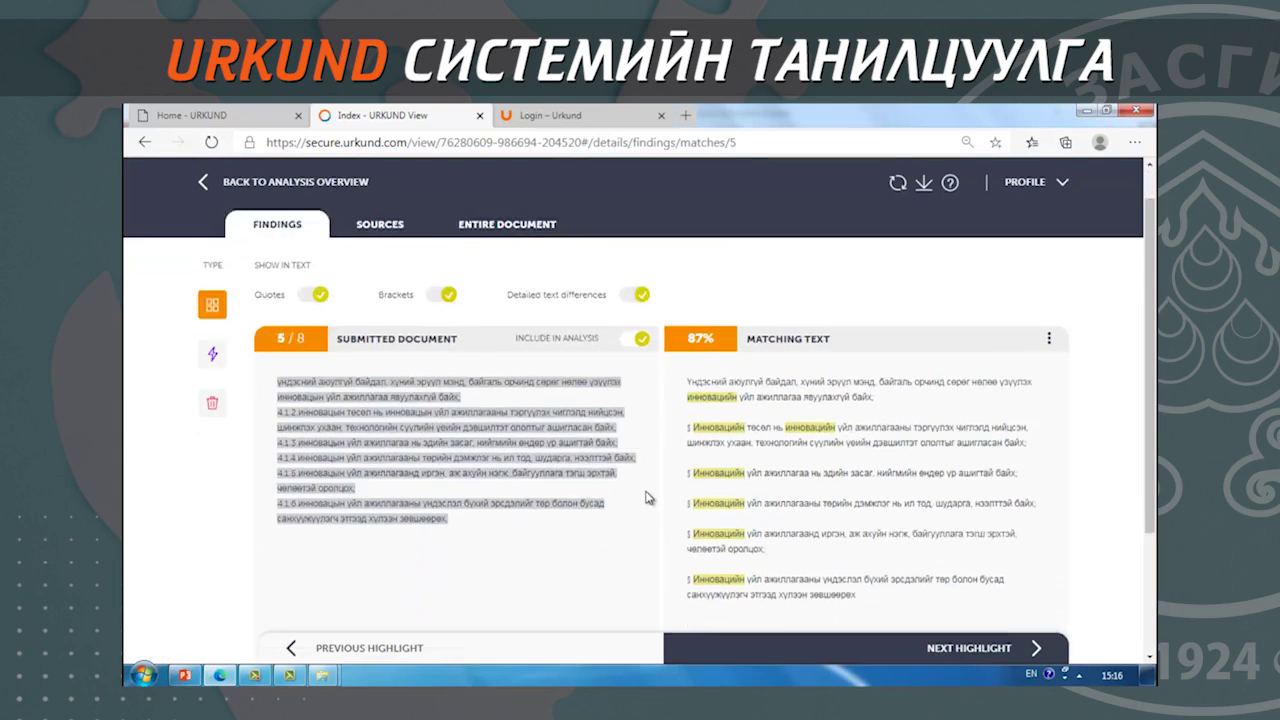
left_click(972, 651)
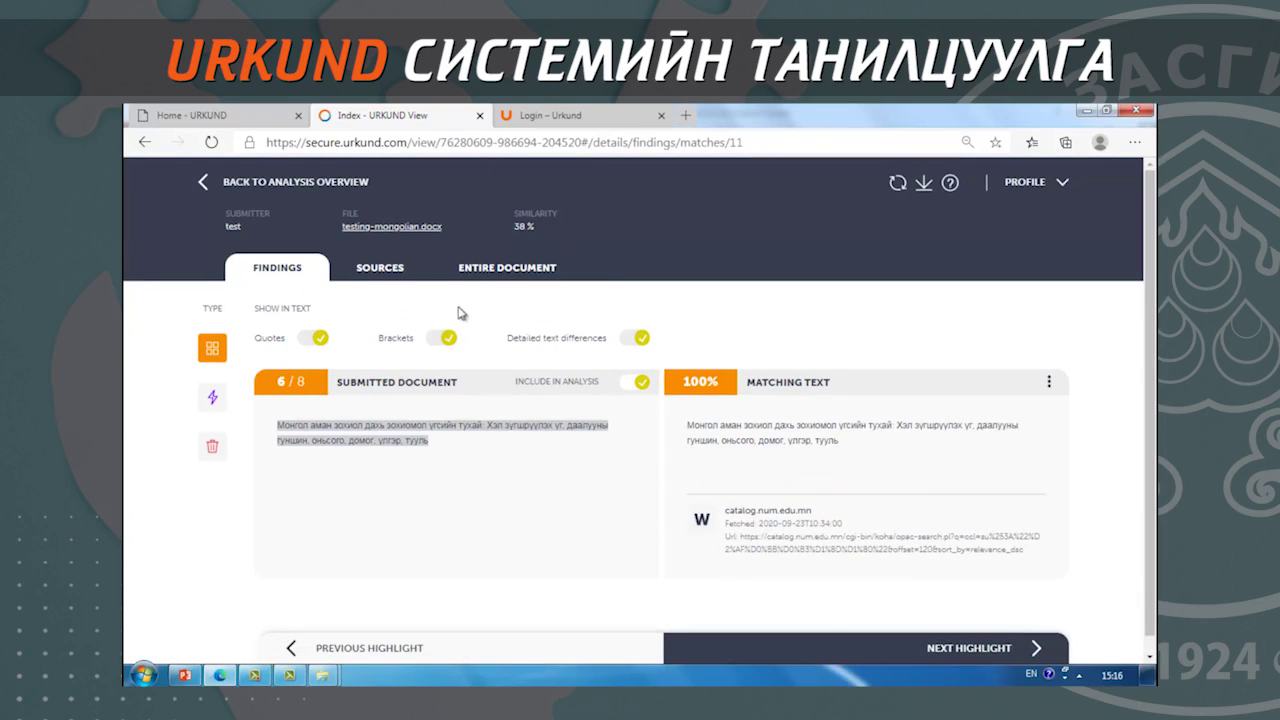
Open the report's sources and highlight the legend of source types: school assignment, website and journal.
left_click(379, 275)
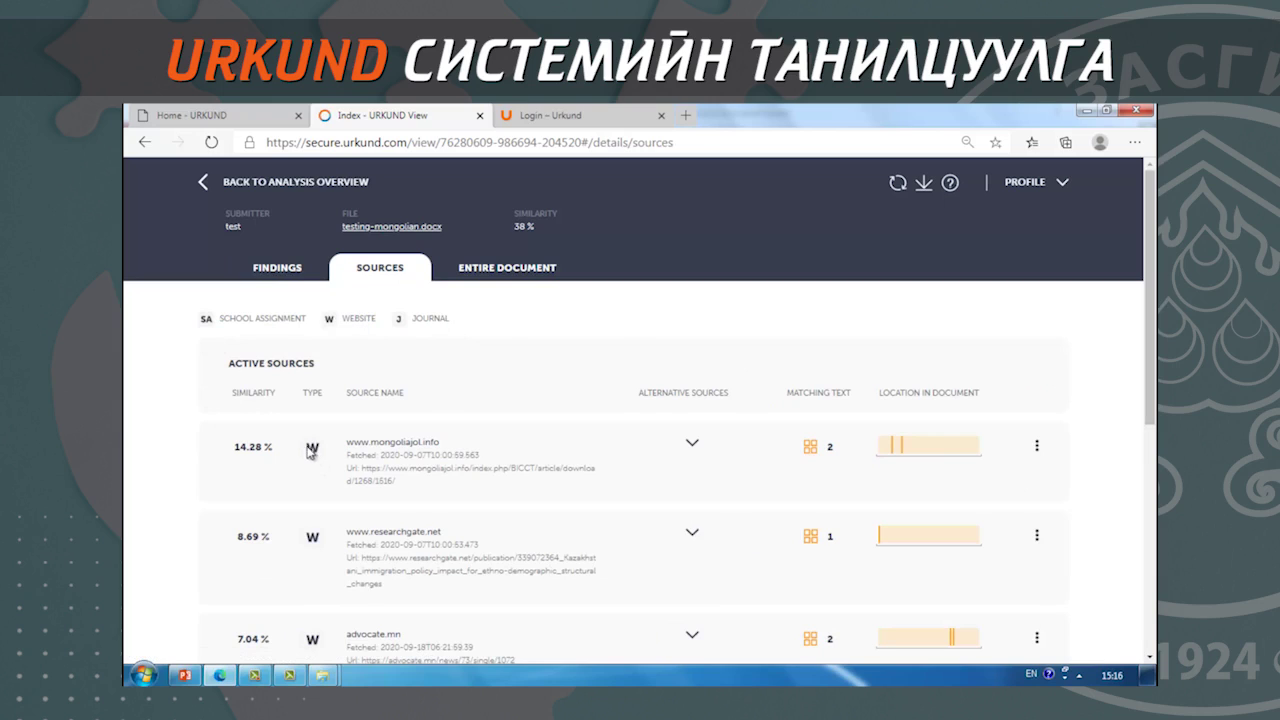
mouse_move(221, 320)
left_mouse_down()
mouse_move(291, 320)
mouse_move(235, 323)
left_mouse_up()
left_click(235, 318)
double_click(235, 318)
left_click(221, 320)
left_click_drag(236, 319, 448, 322)
scroll(200, 451, "down", 5)
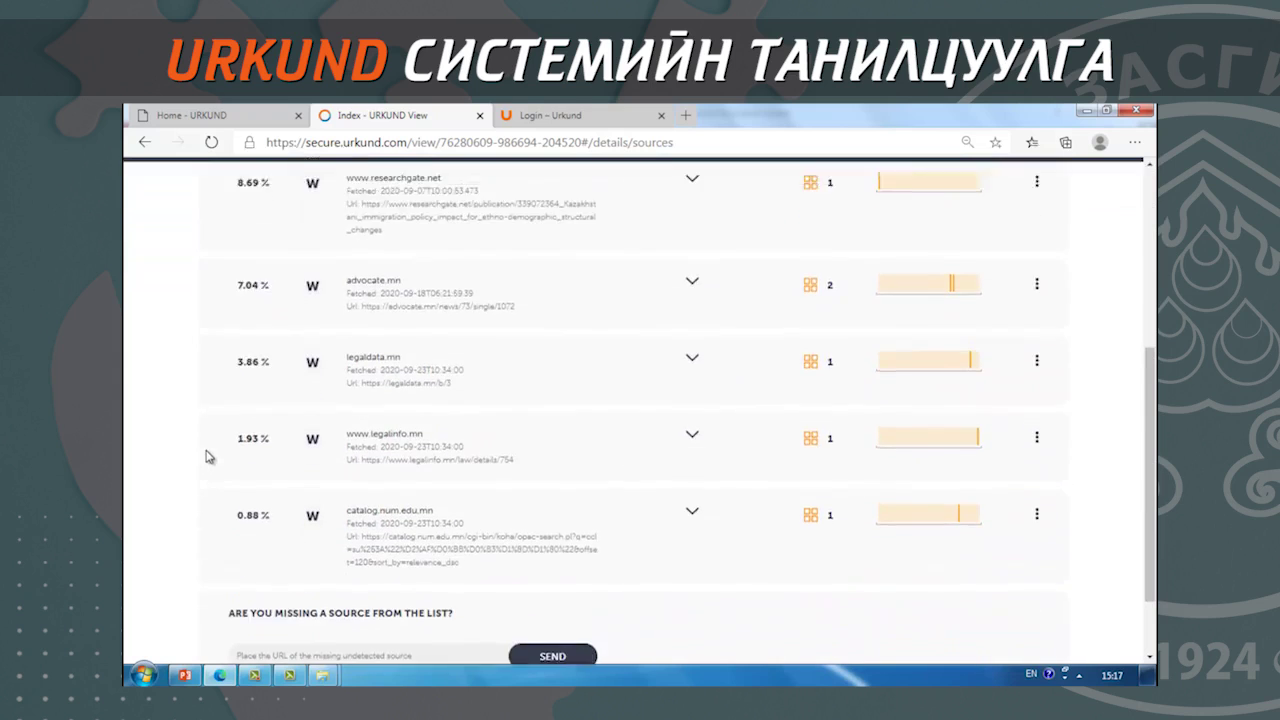
scroll(209, 457, "up", 5)
scroll(405, 328, "down", 3)
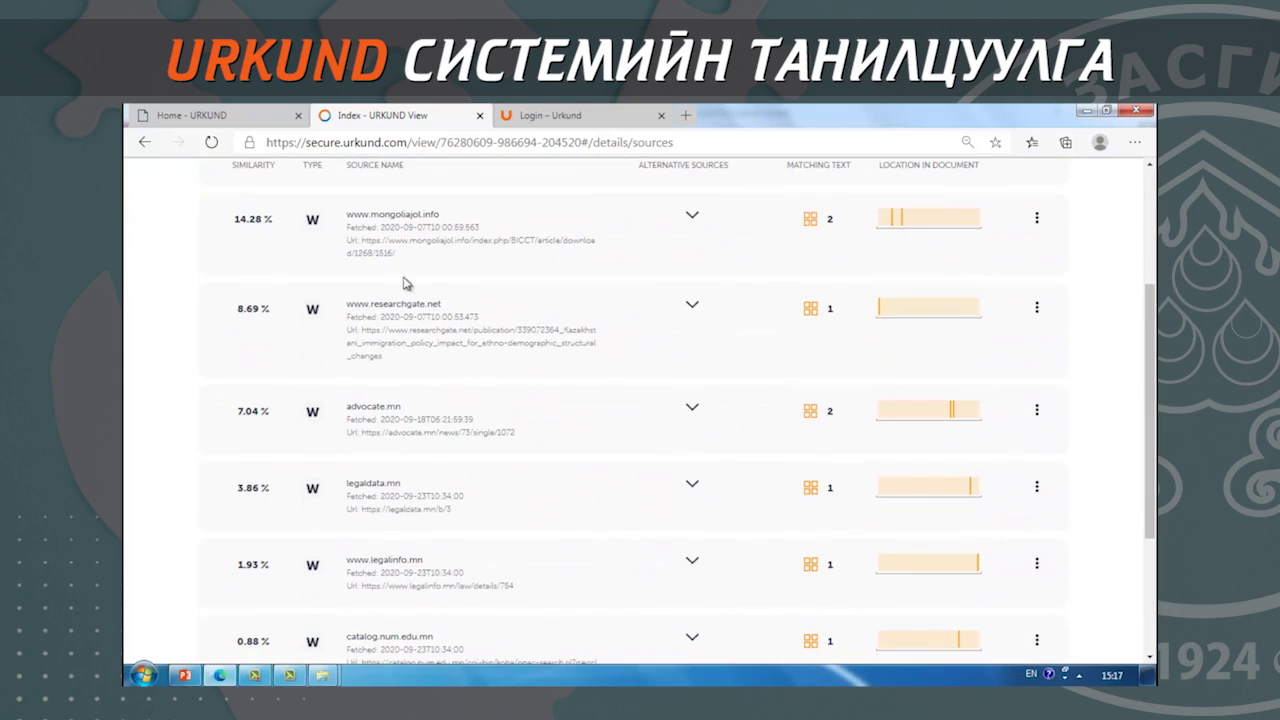
scroll(520, 511, "up", 3)
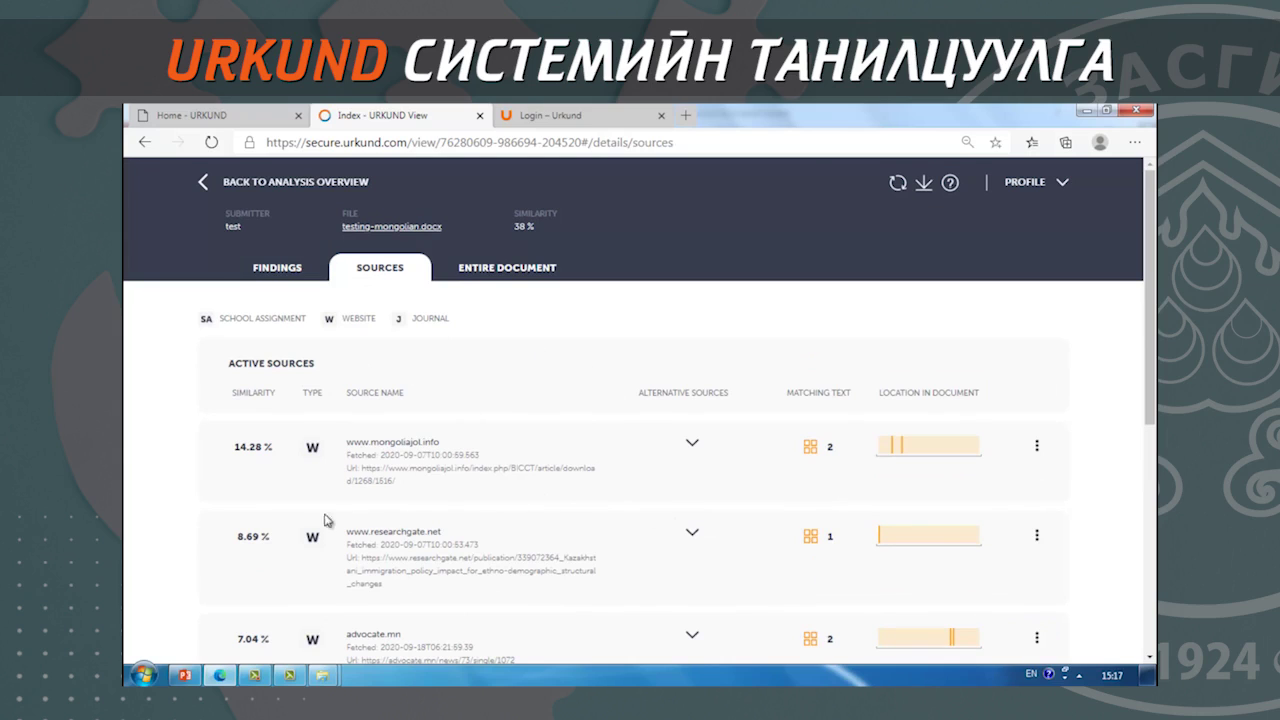
triple_click(236, 446)
left_click(257, 466)
left_click(903, 449)
scroll(755, 510, "up", 3)
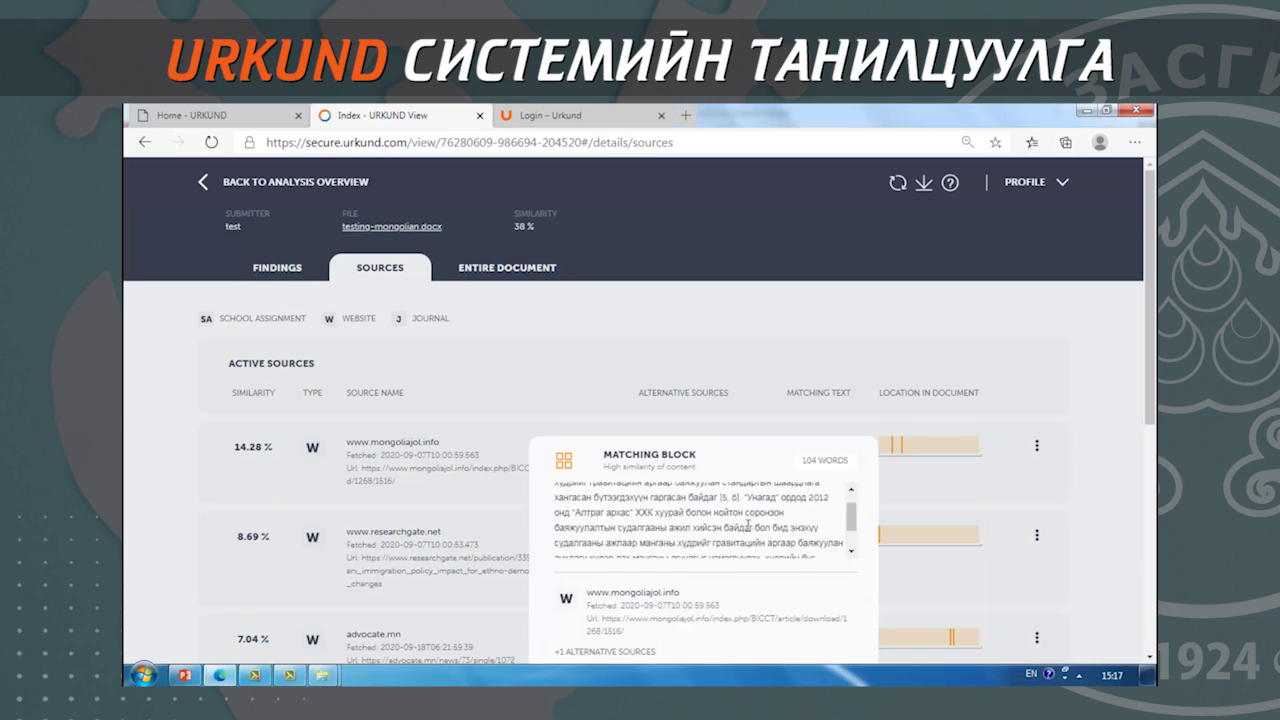
scroll(505, 538, "down", 3)
scroll(656, 455, "up", 3)
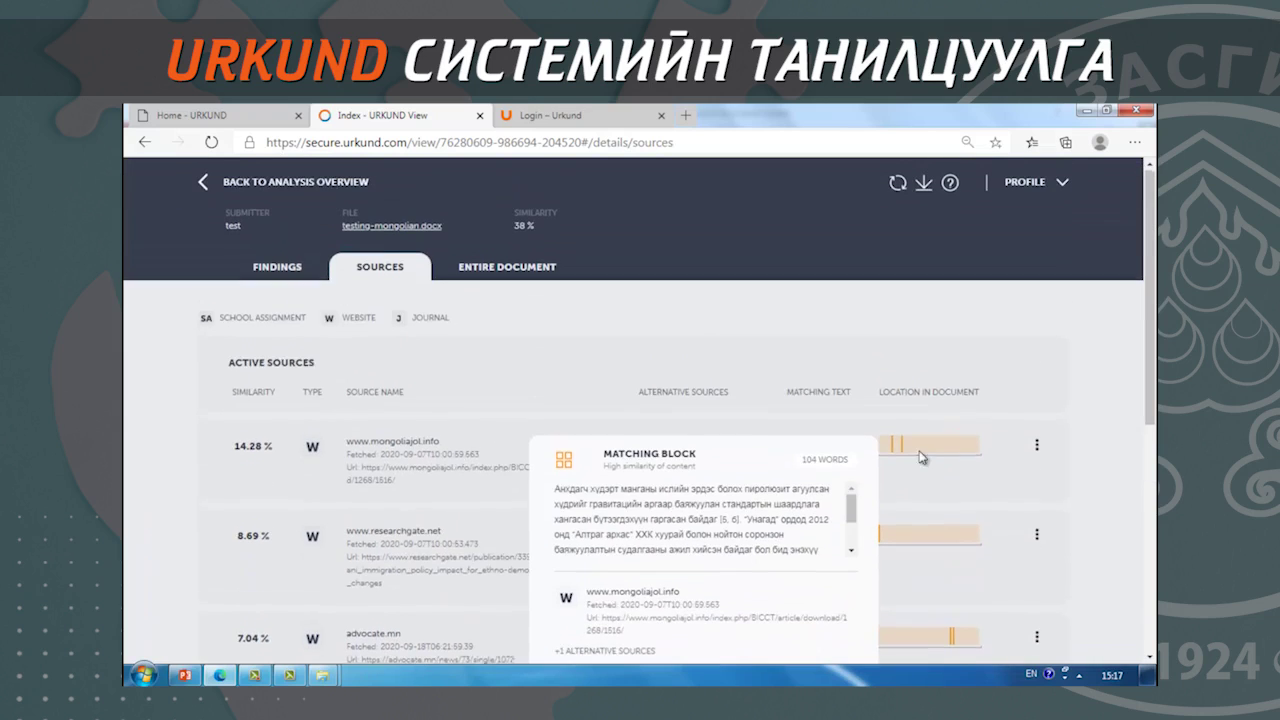
left_click(949, 487)
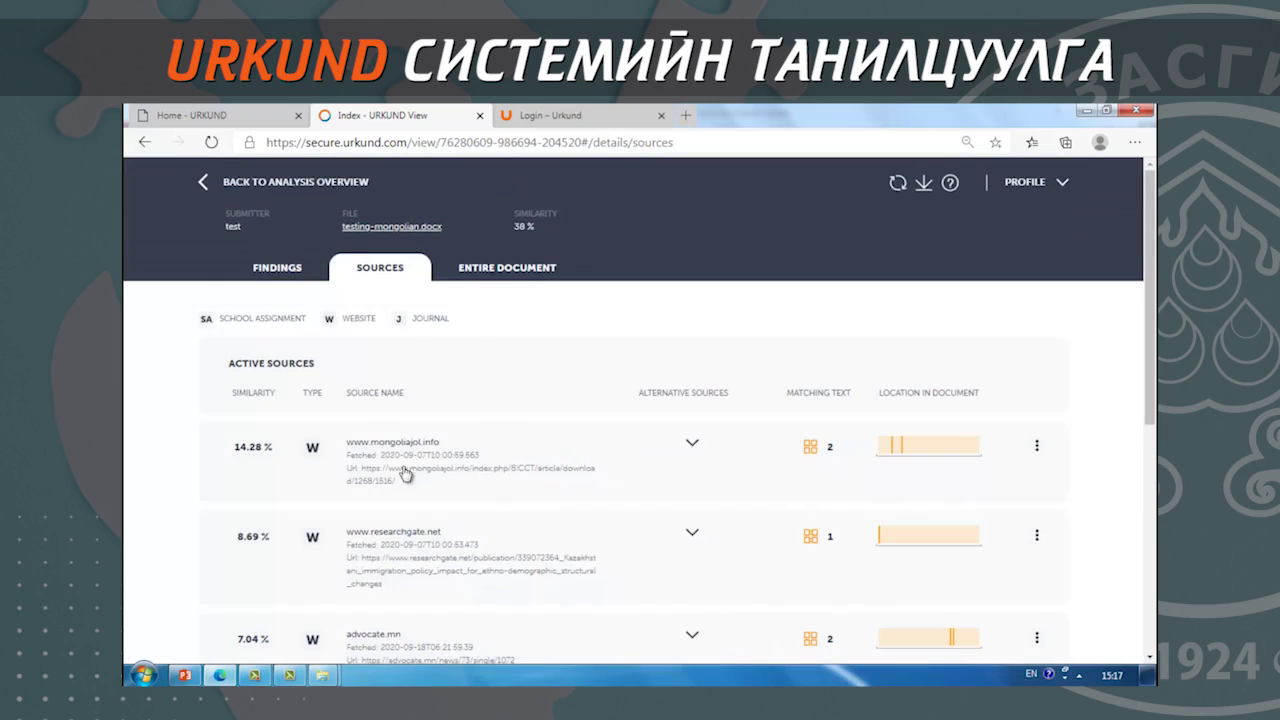
left_click(689, 446)
scroll(340, 512, "down", 1)
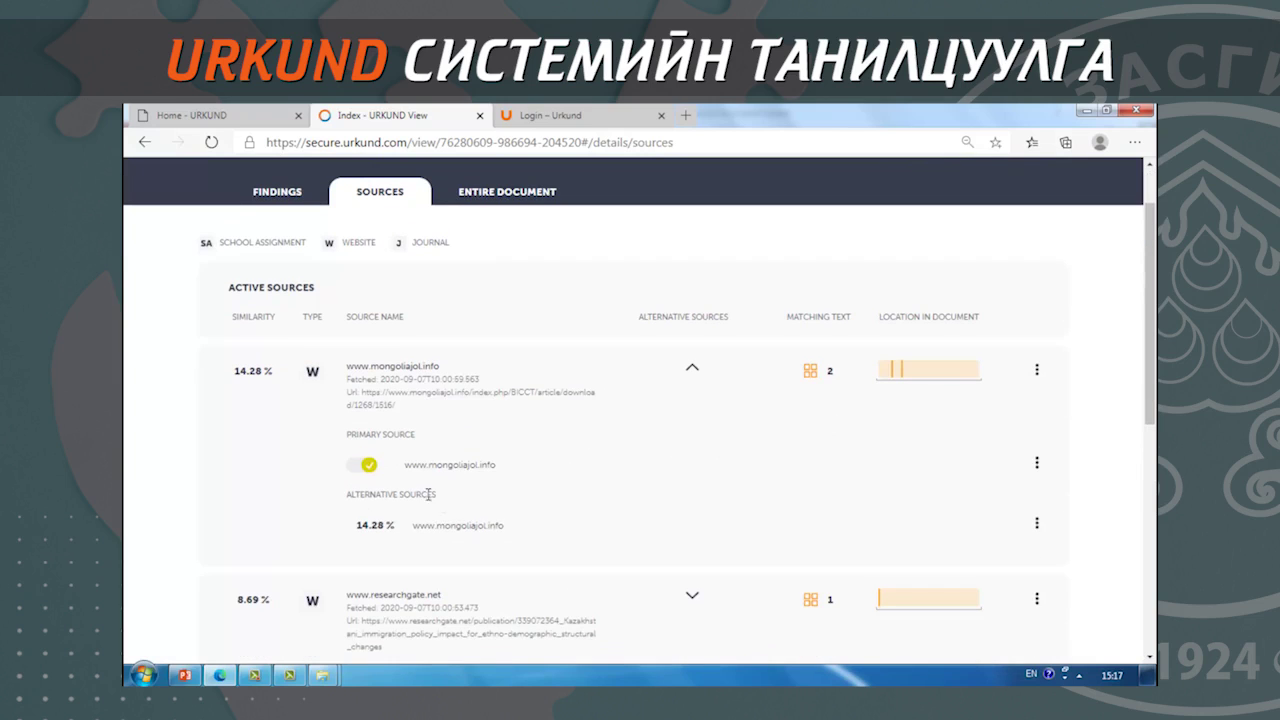
scroll(691, 477, "down", 5)
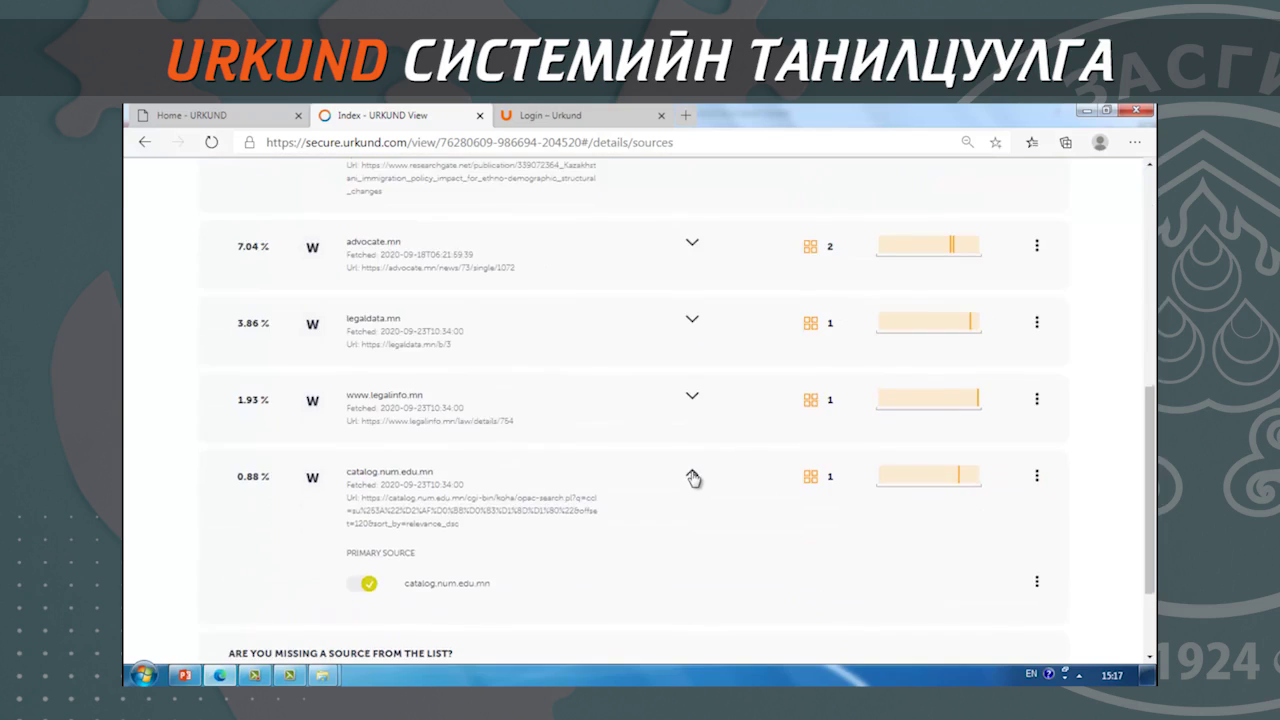
scroll(694, 449, "up", 3)
left_click(690, 368)
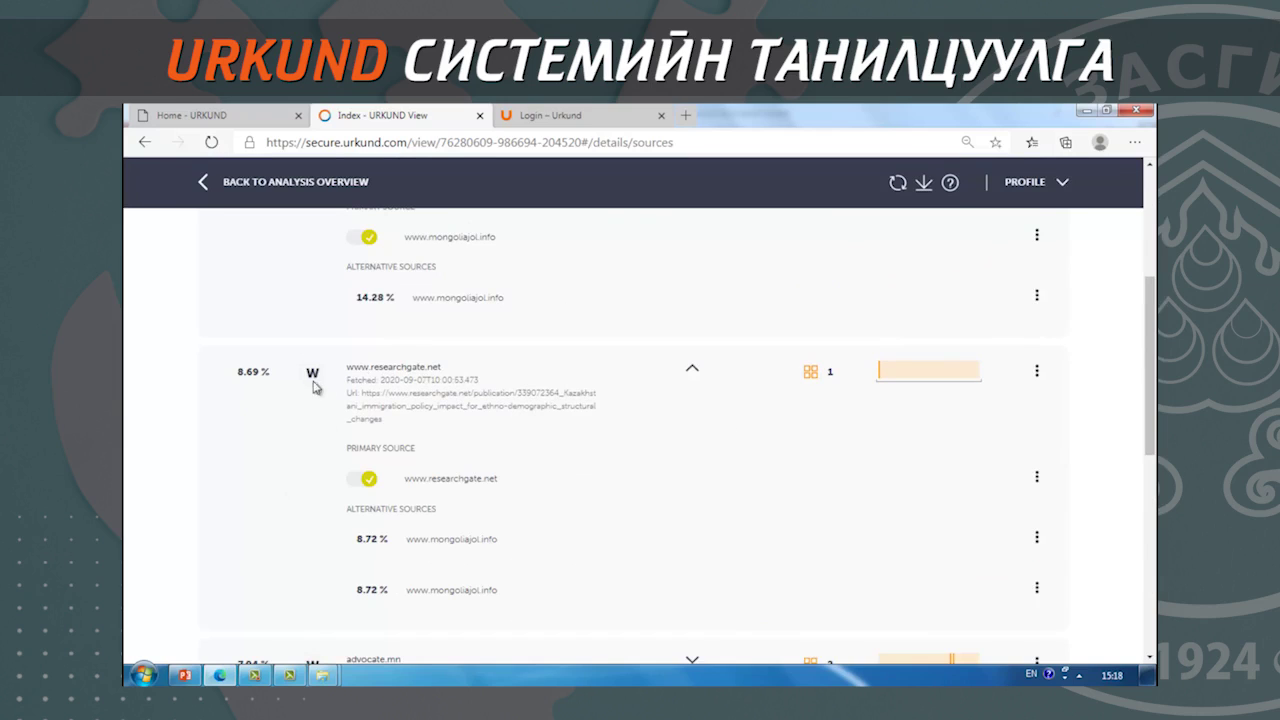
left_click_drag(274, 372, 236, 378)
left_click(225, 427)
left_click_drag(385, 541, 350, 545)
left_click_drag(444, 590, 470, 590)
left_click_drag(368, 590, 389, 590)
left_click(283, 580)
scroll(220, 551, "up", 5)
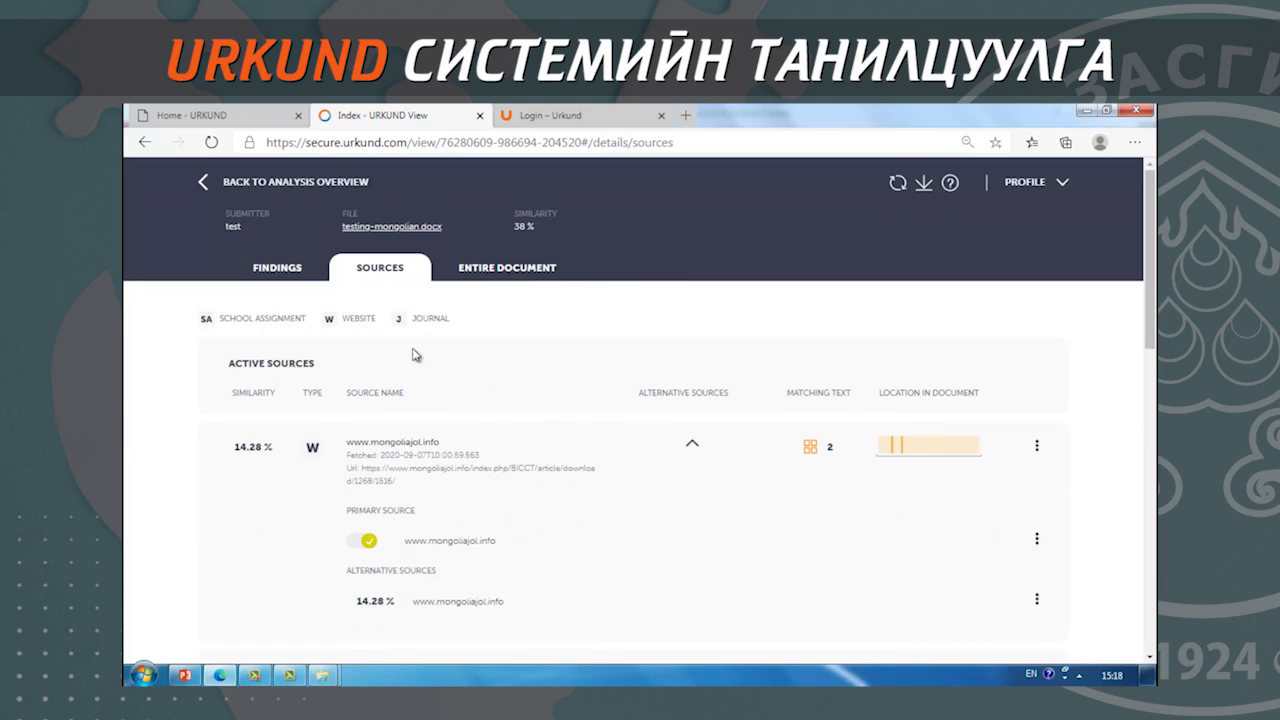
Open the entire document view and switch the display of quotes and brackets off and on again.
left_click(503, 270)
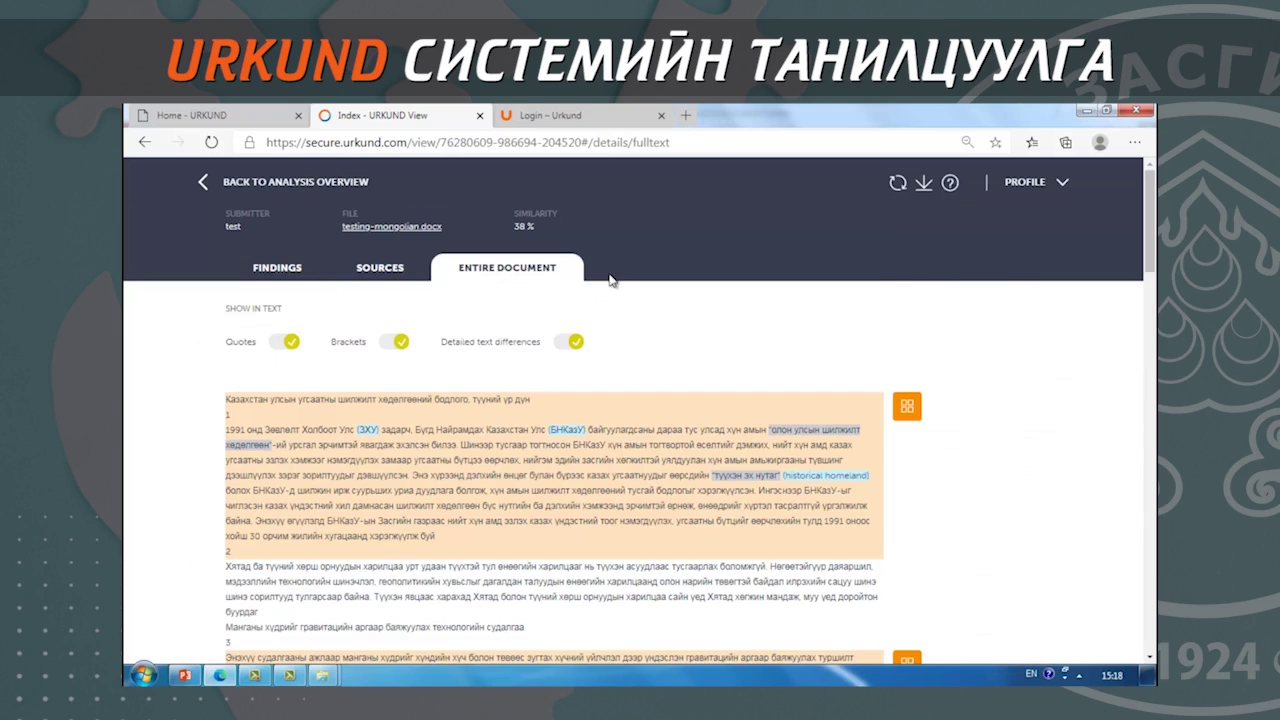
left_click_drag(1150, 225, 1085, 195)
left_click(282, 348)
left_click(380, 345)
left_click(392, 341)
left_click(286, 342)
mouse_move(1154, 226)
left_mouse_down()
mouse_move(1155, 244)
mouse_move(1155, 228)
left_mouse_up()
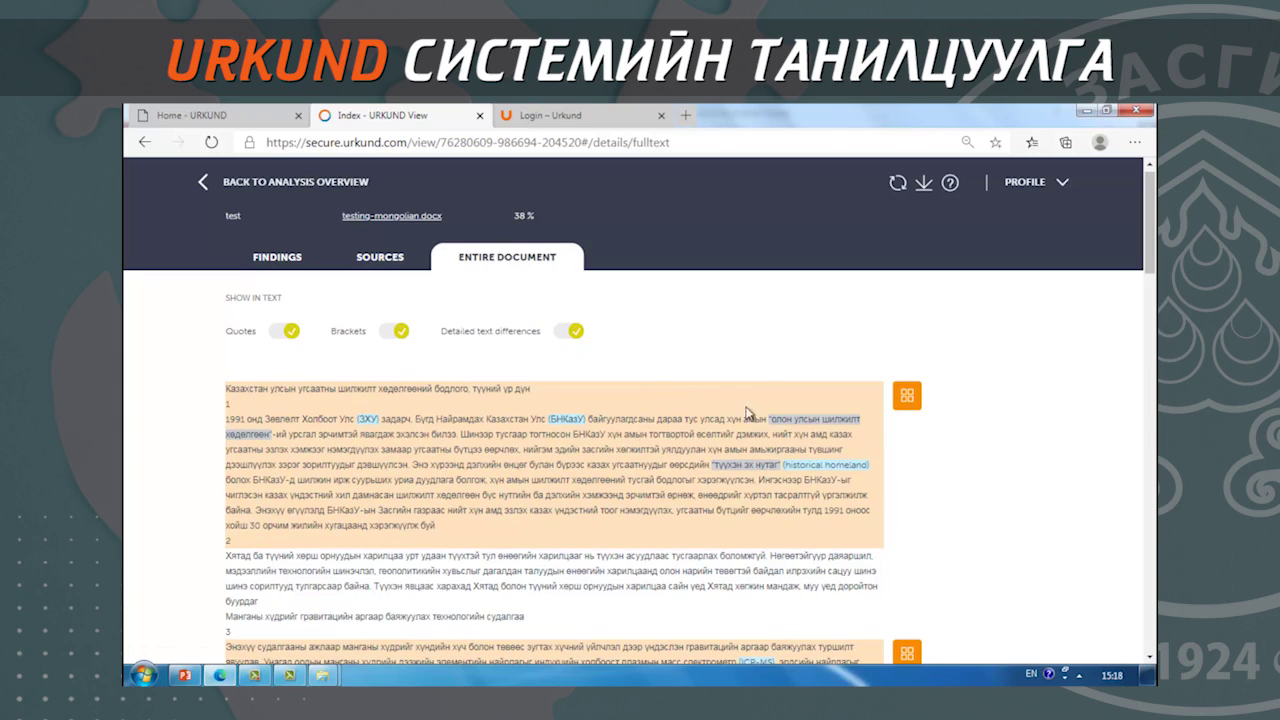
Open the first highlighted passage's comparison, check its source and highlight the whole matching text.
left_click(906, 398)
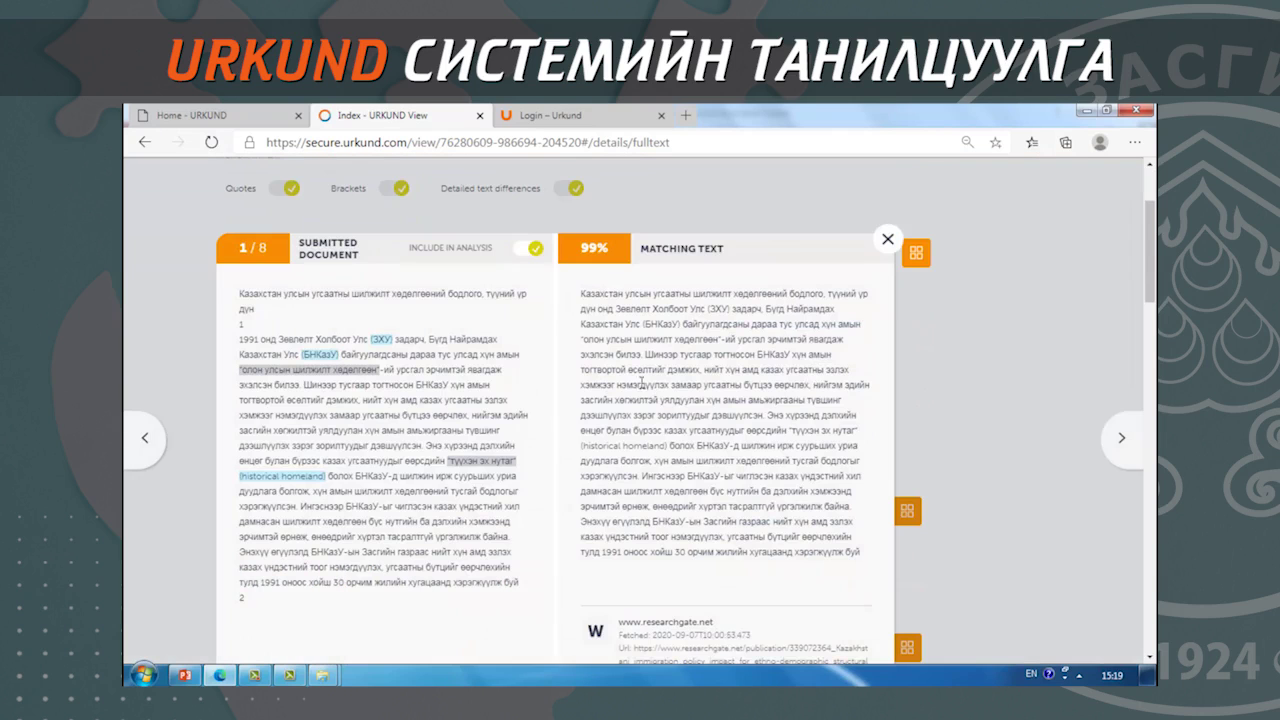
left_click(915, 253)
left_click(915, 253)
scroll(733, 592, "down", 2)
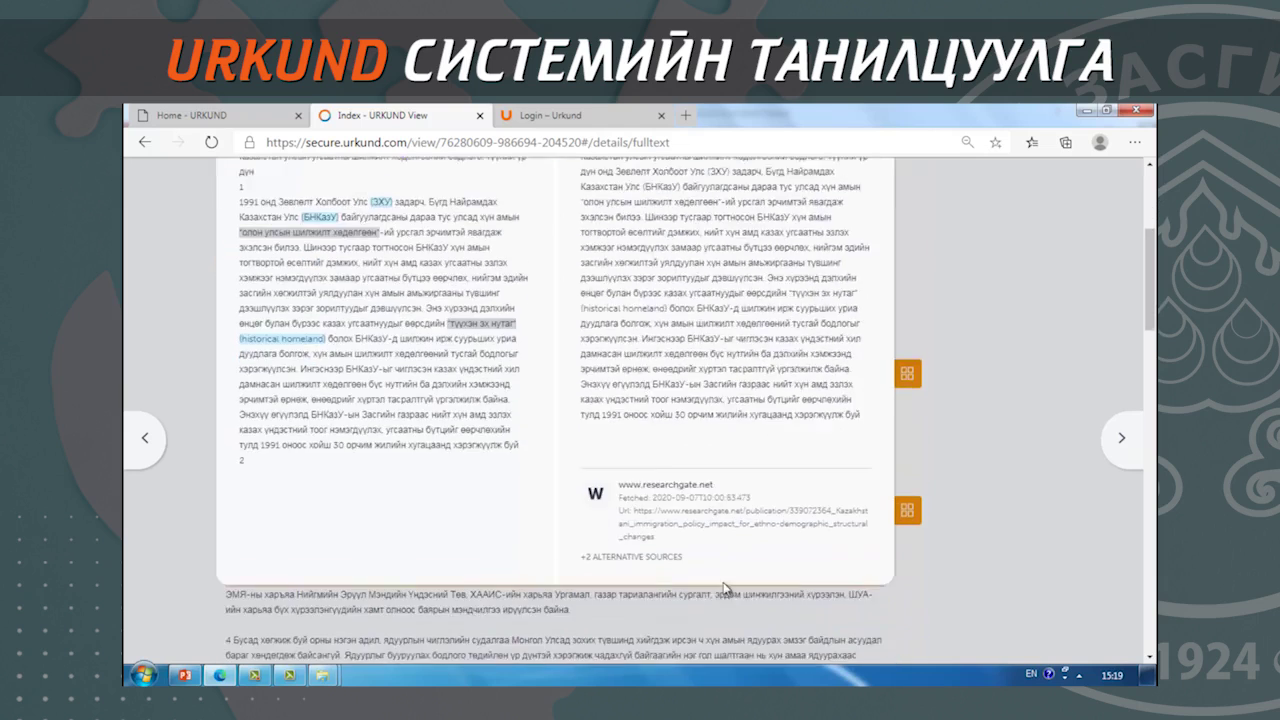
scroll(733, 592, "up", 2)
left_click_drag(818, 540, 574, 293)
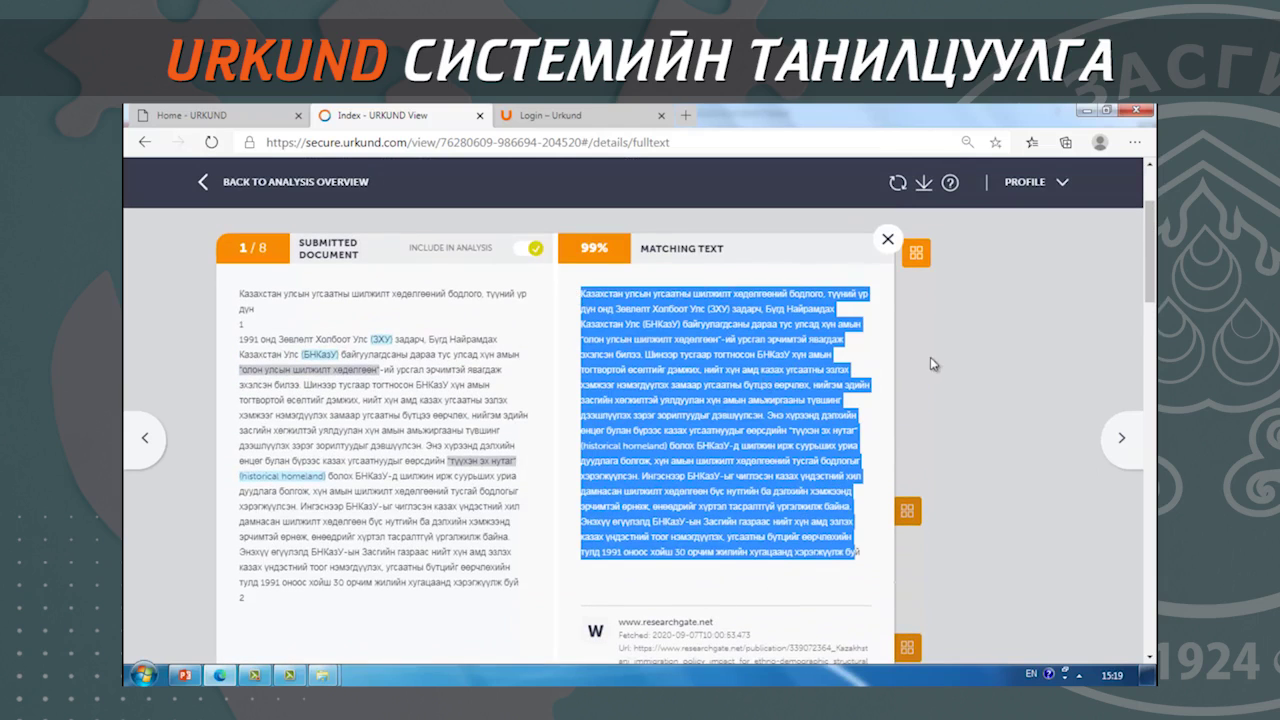
Open the second highlighted passage's comparison, read through it and close it.
left_click(906, 511)
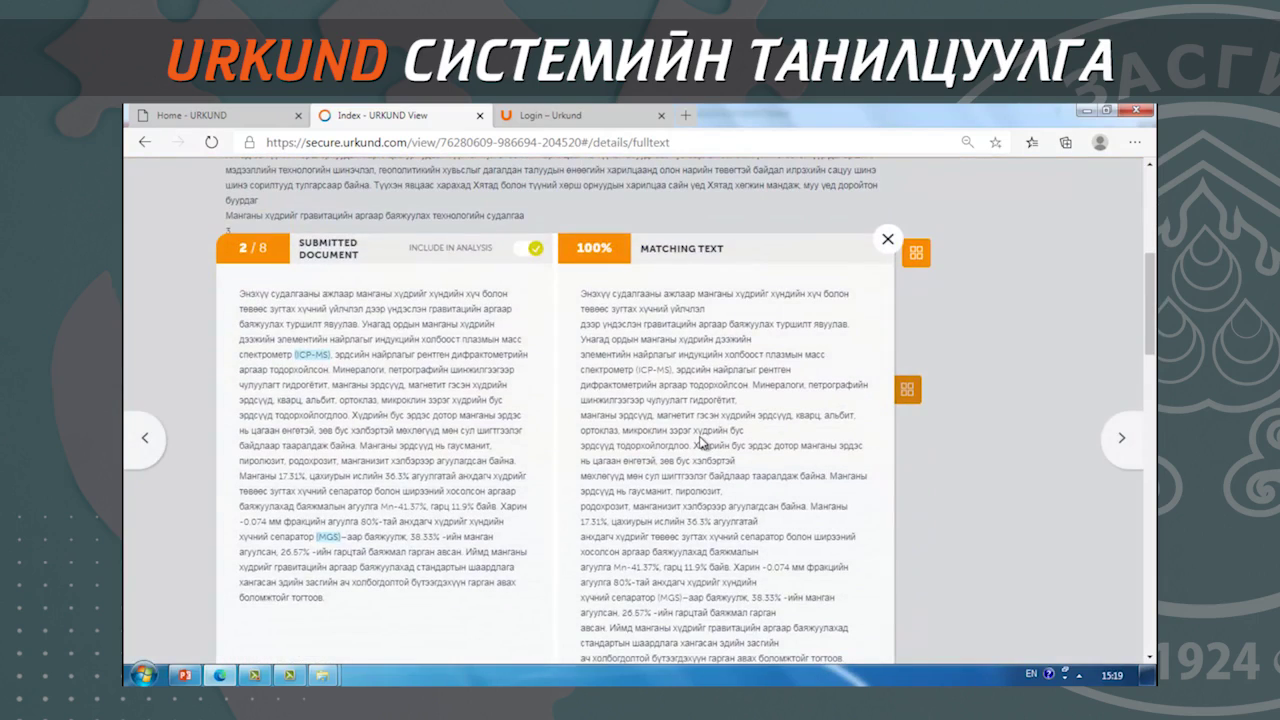
scroll(686, 432, "down", 2)
scroll(686, 432, "up", 2)
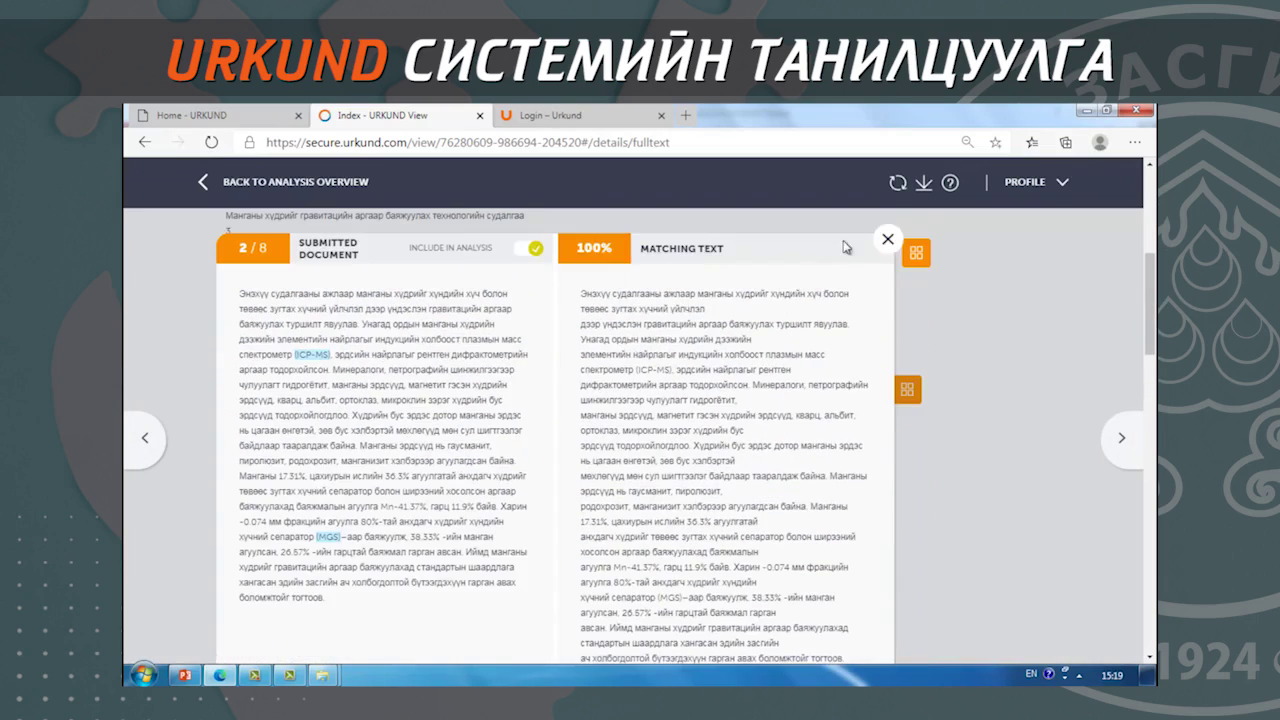
left_click(887, 240)
scroll(538, 385, "up", 3)
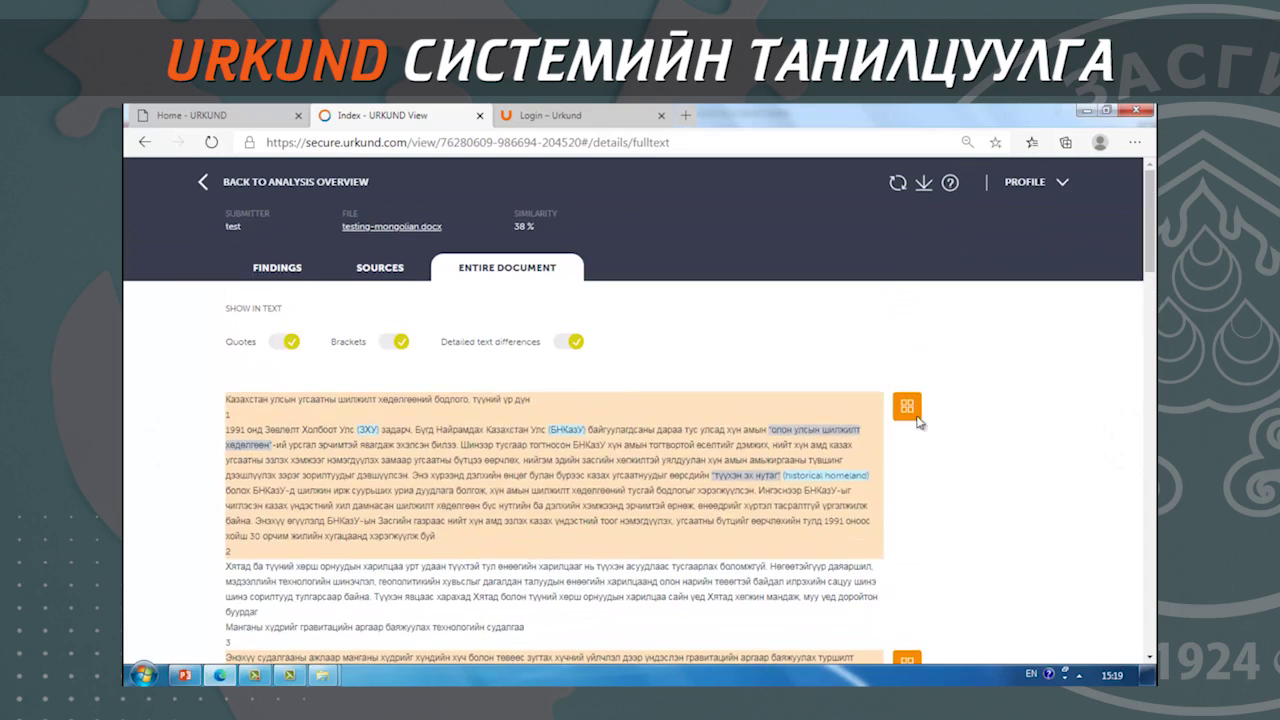
Return to the analysis overview, switch to the Urkund home page and set its zoom to 90%.
left_click(244, 182)
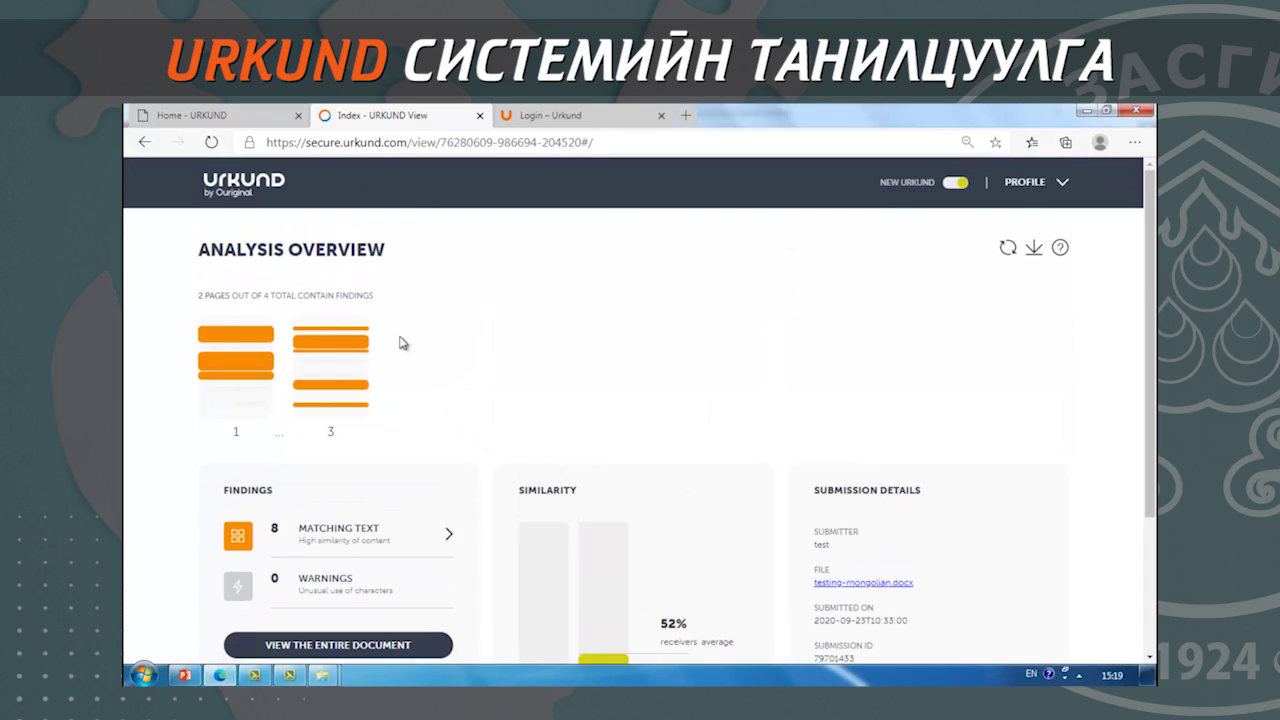
left_click(245, 115)
key("ctrl+minus")
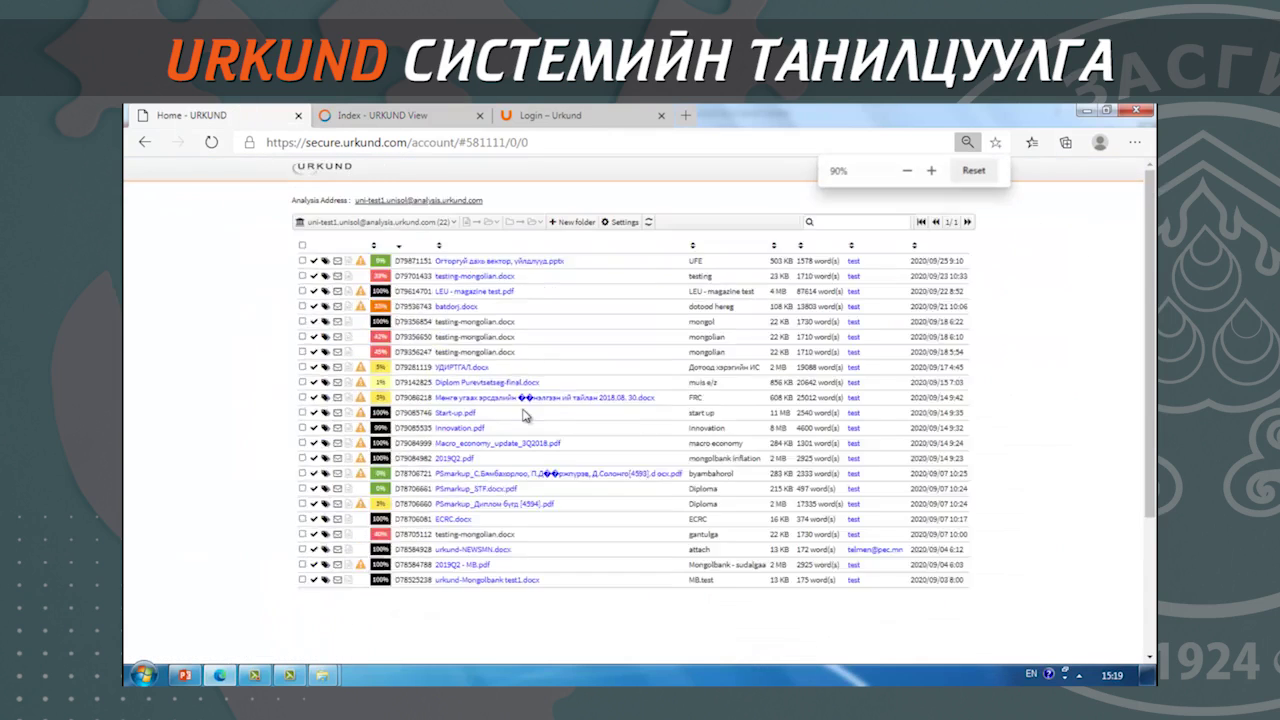
key("ctrl+plus")
key("ctrl+plus")
key("ctrl+minus")
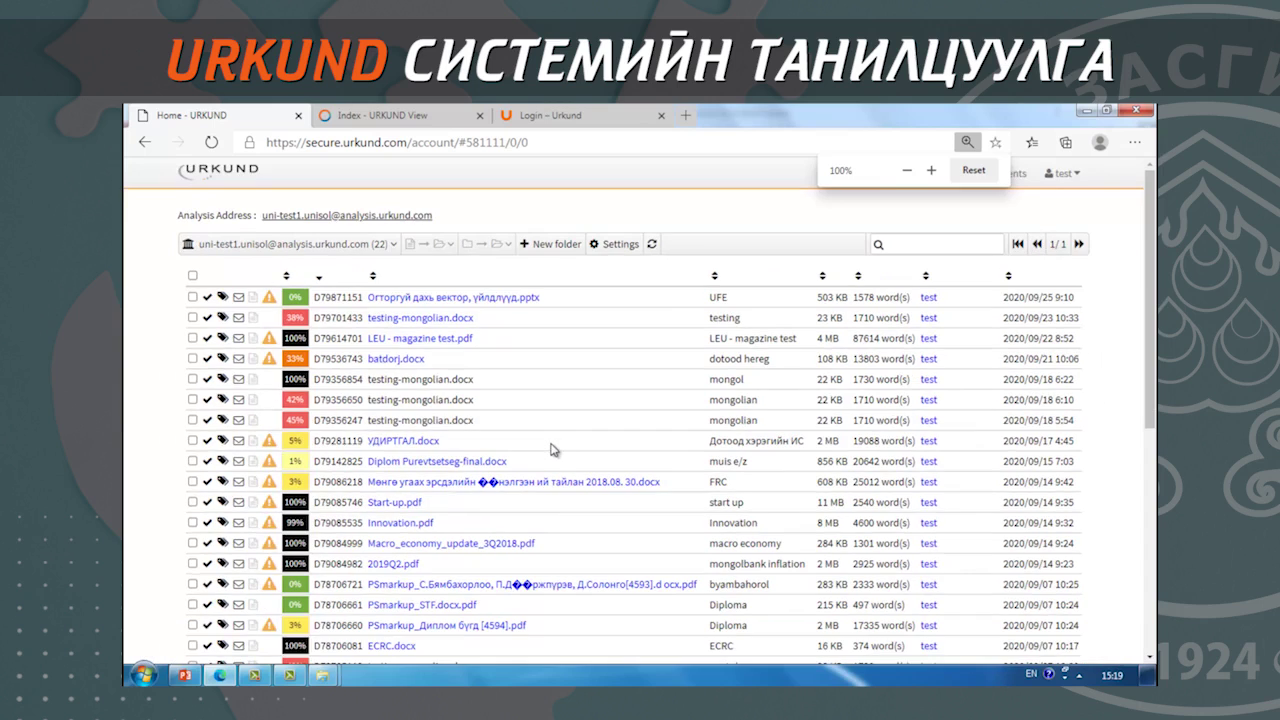
key("ctrl+minus")
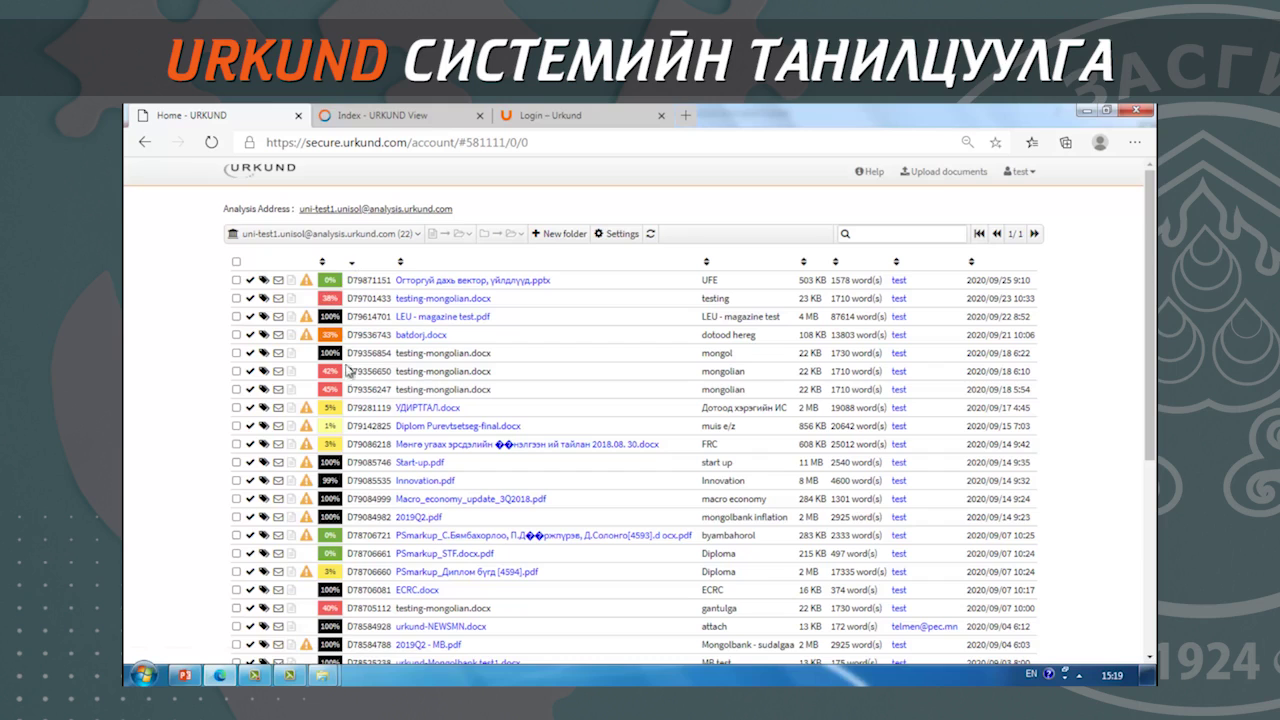
Look over the analysis overview once more, return to the account's document list and look through it.
left_click(389, 119)
scroll(500, 380, "down", 5)
scroll(486, 395, "up", 5)
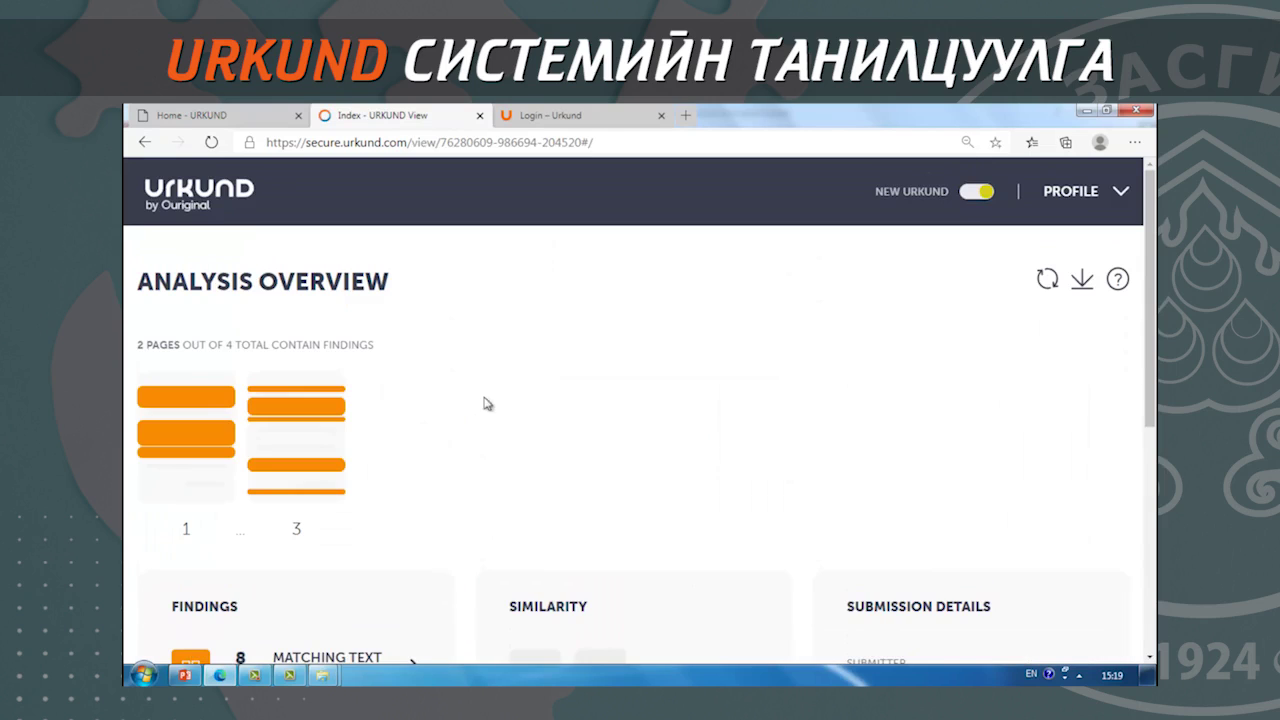
left_click(222, 112)
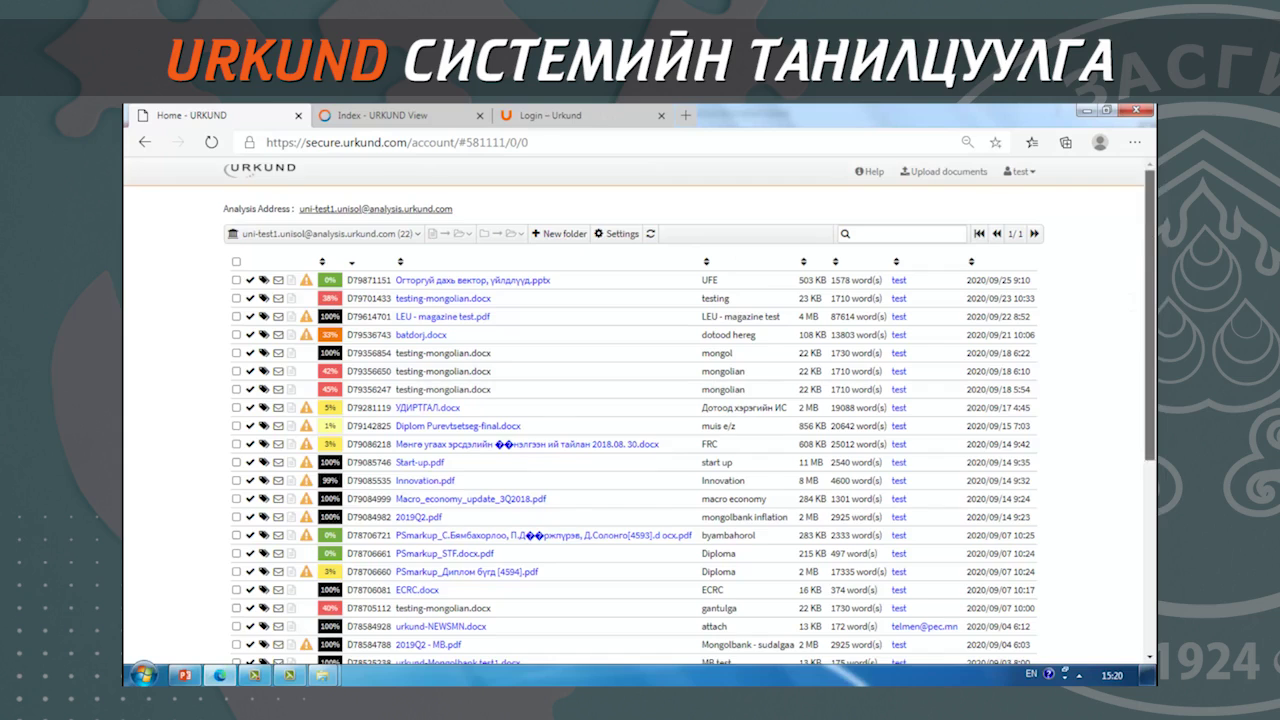
scroll(687, 252, "down", 3)
scroll(800, 215, "up", 3)
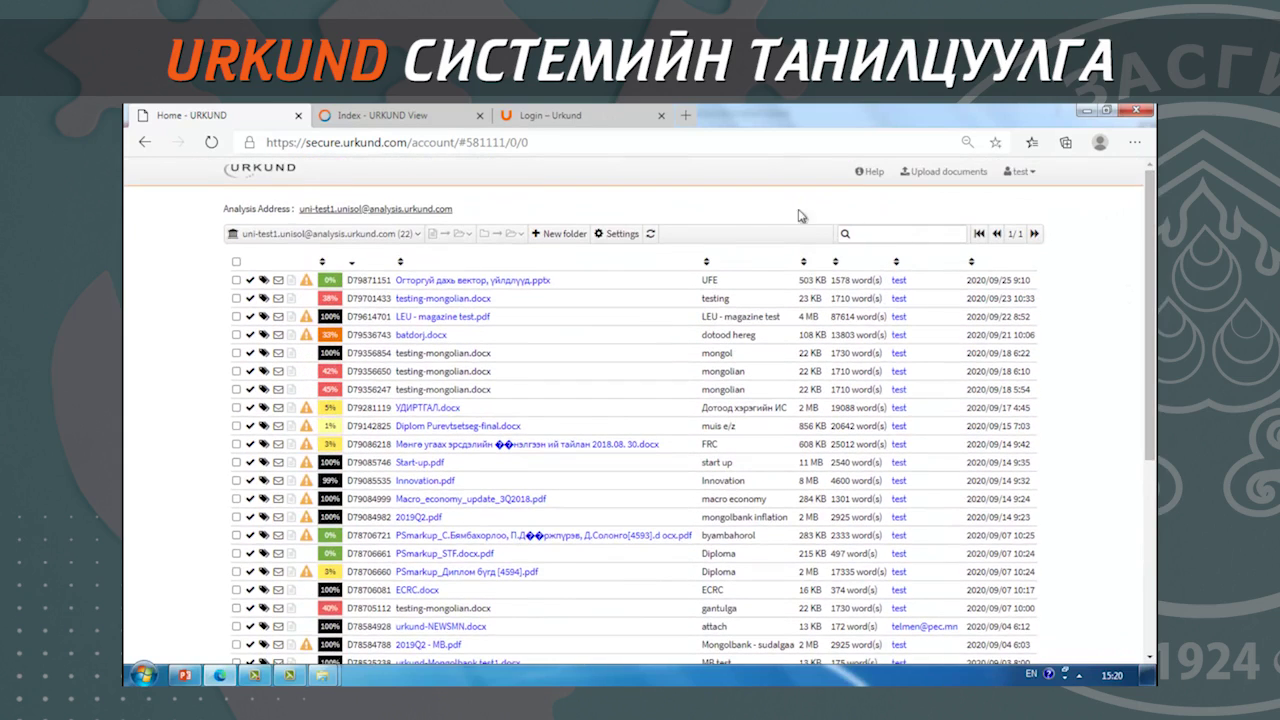